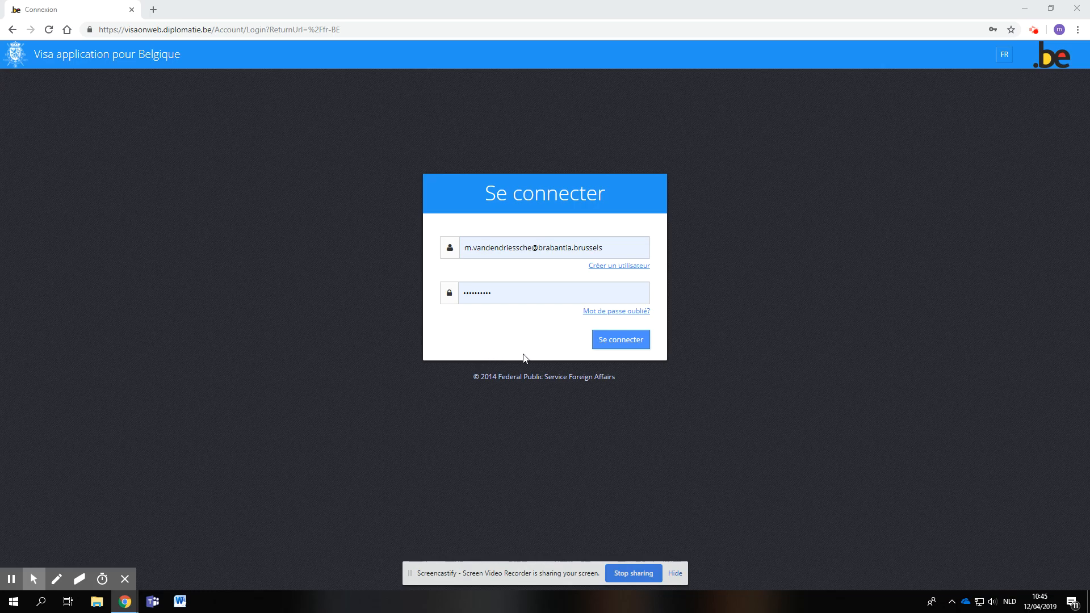
- Sign in to the visa application site with the prefilled credentials and set the site language to FR
click(620, 342)
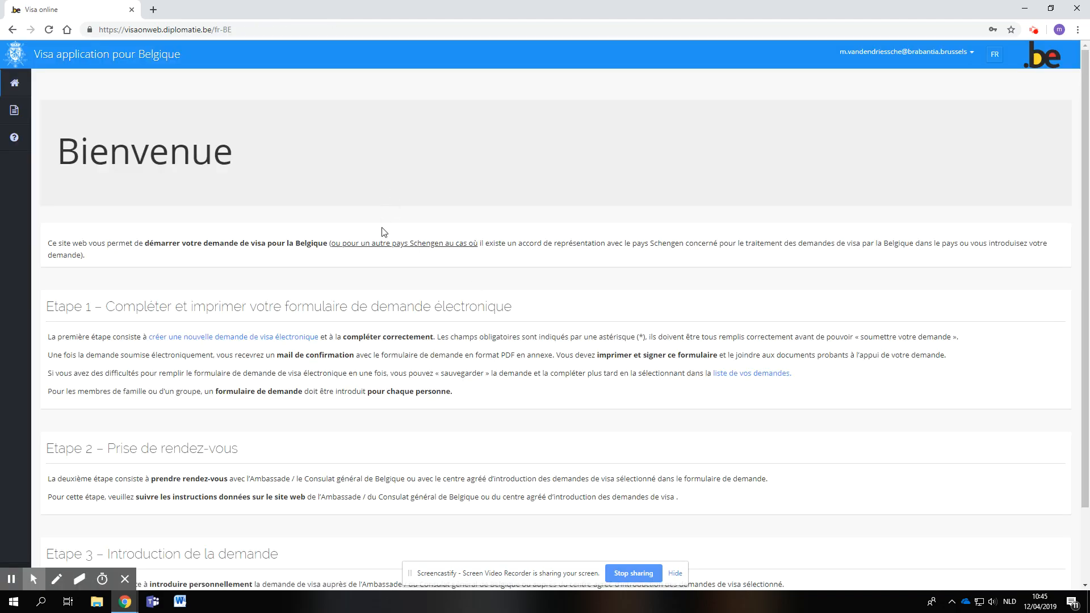
scroll(383, 231, down, 1)
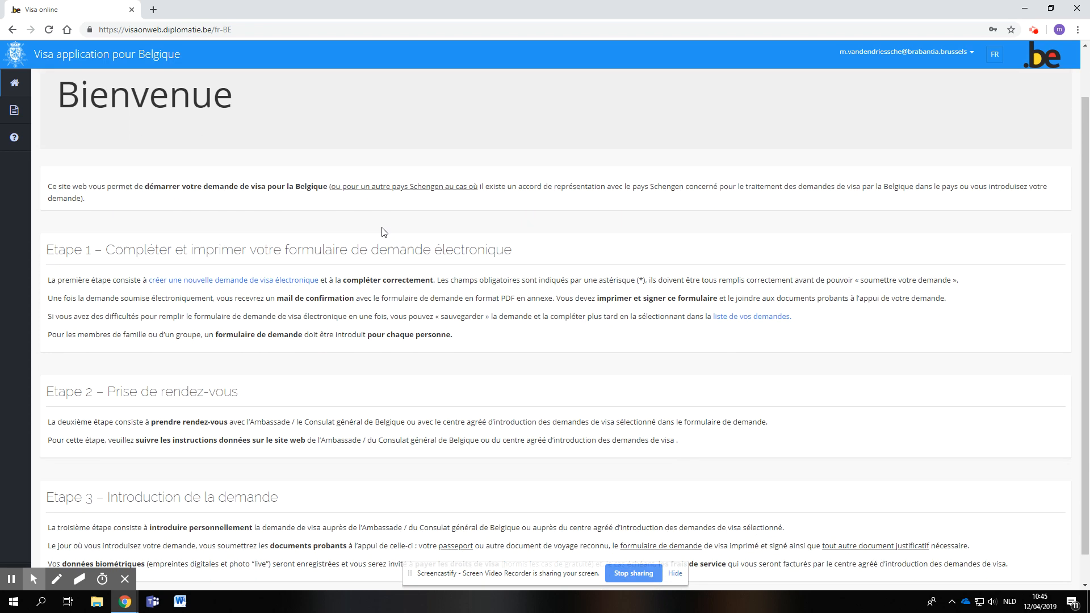
scroll(286, 288, down, 1)
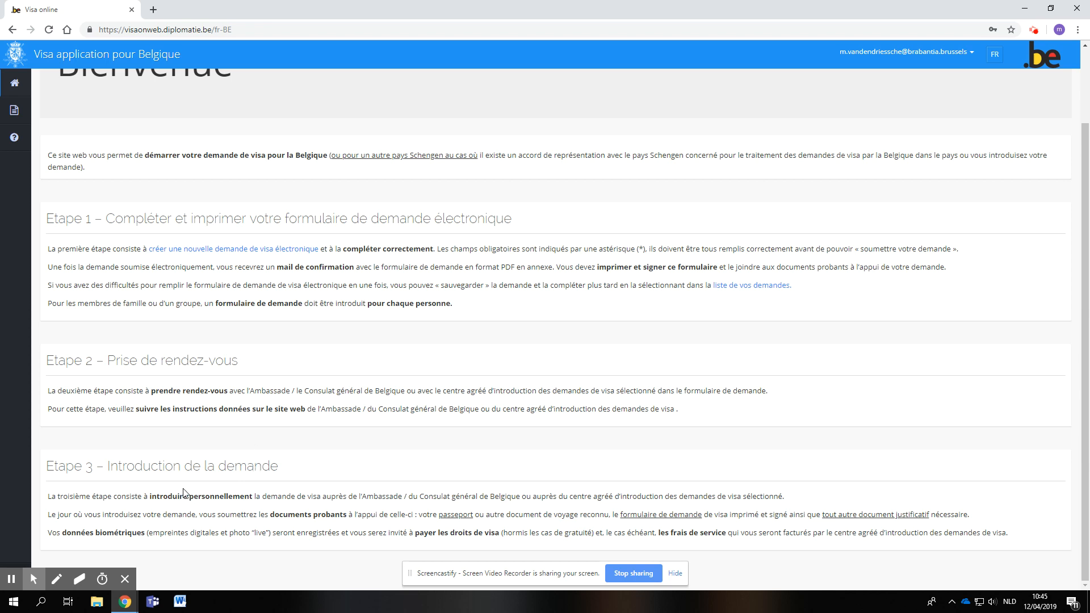
click(1000, 66)
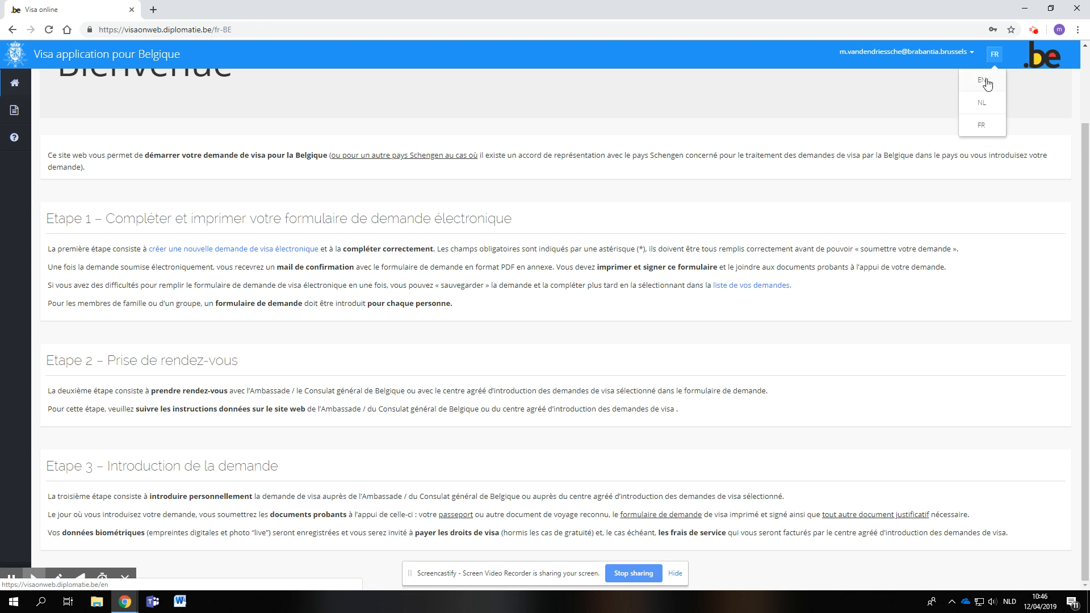
click(982, 128)
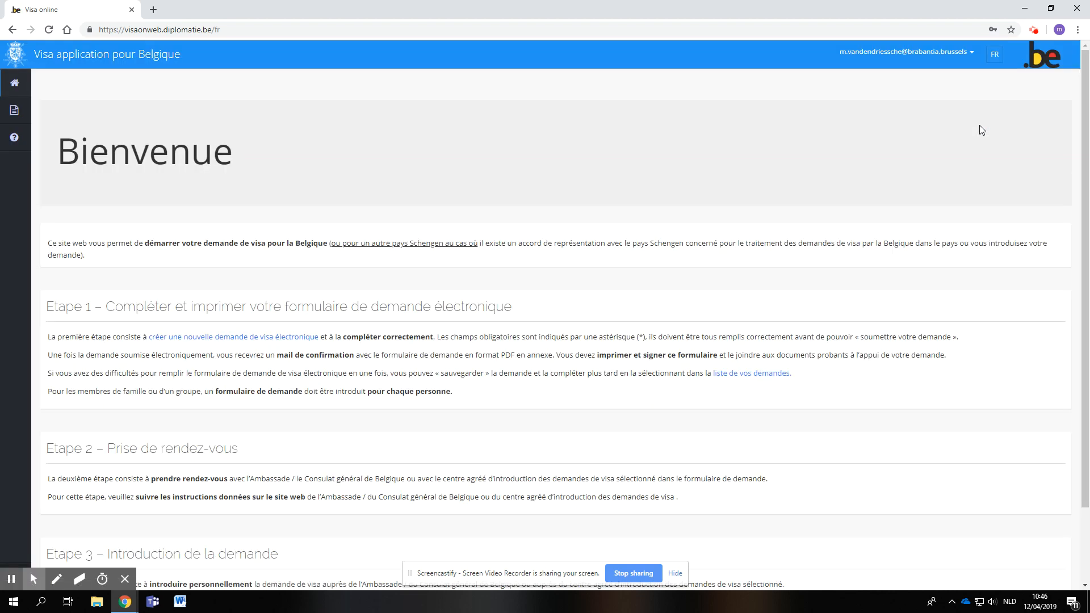
- Open the list of existing applications (Mes demandes) and start a new visa application
mouse_move(16, 117)
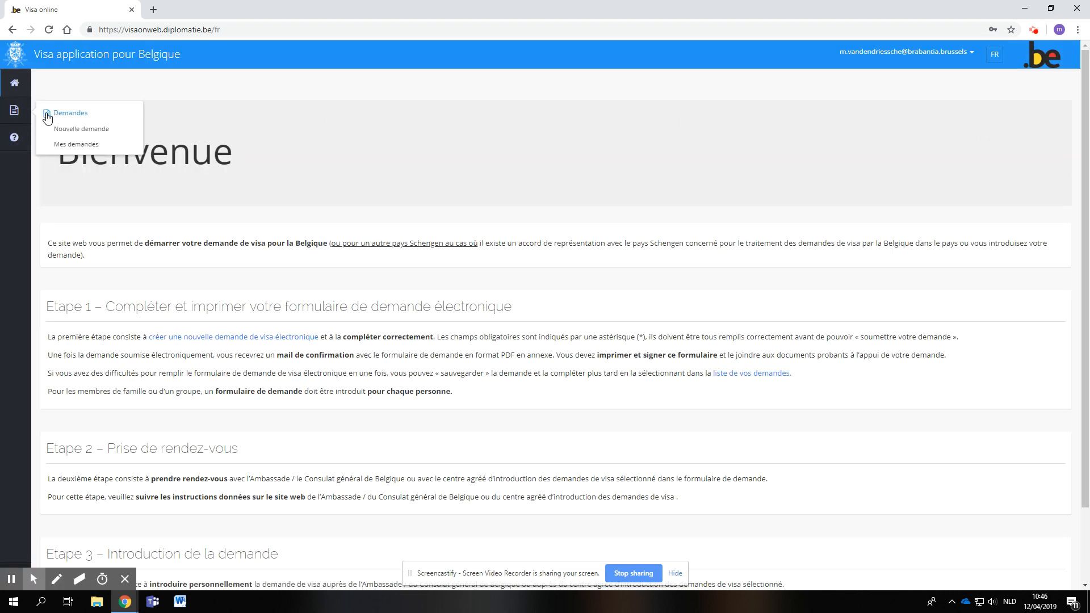
click(62, 147)
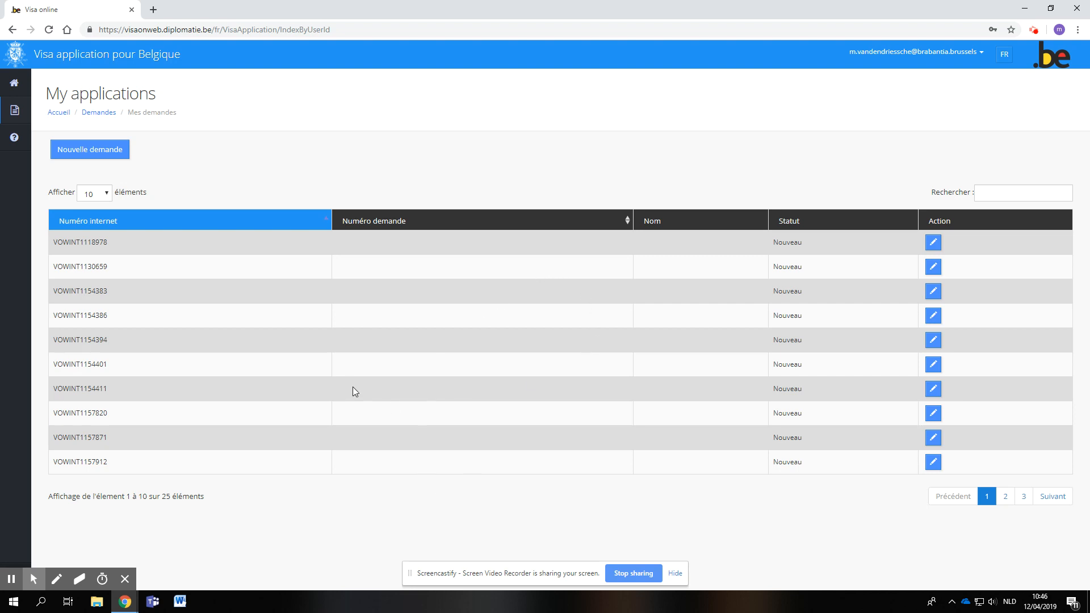
click(109, 159)
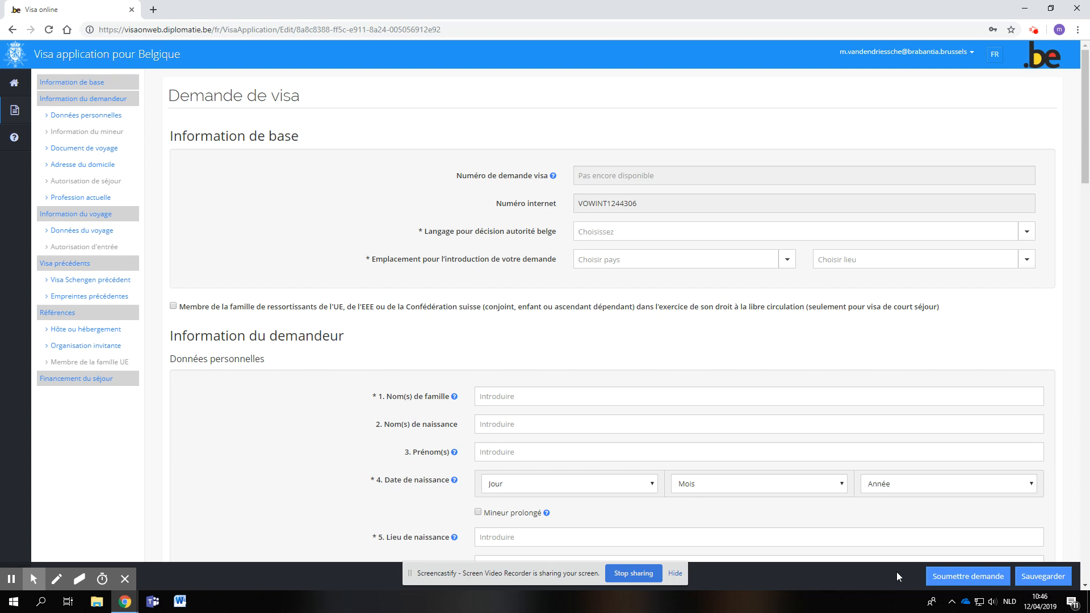
- Set the language for the Belgian authority's decision to Francais
click(620, 237)
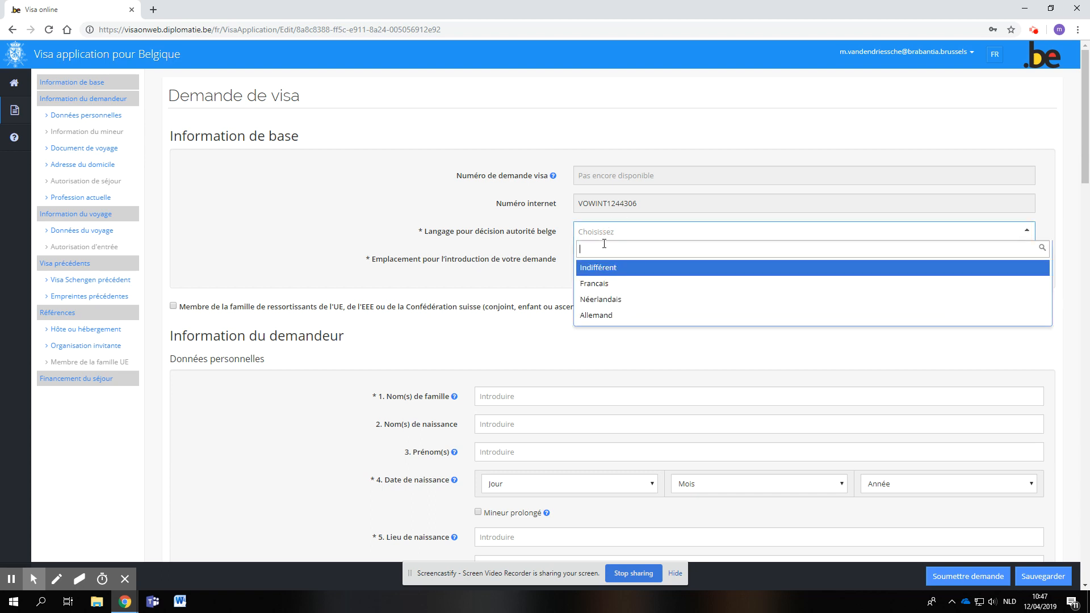
click(594, 287)
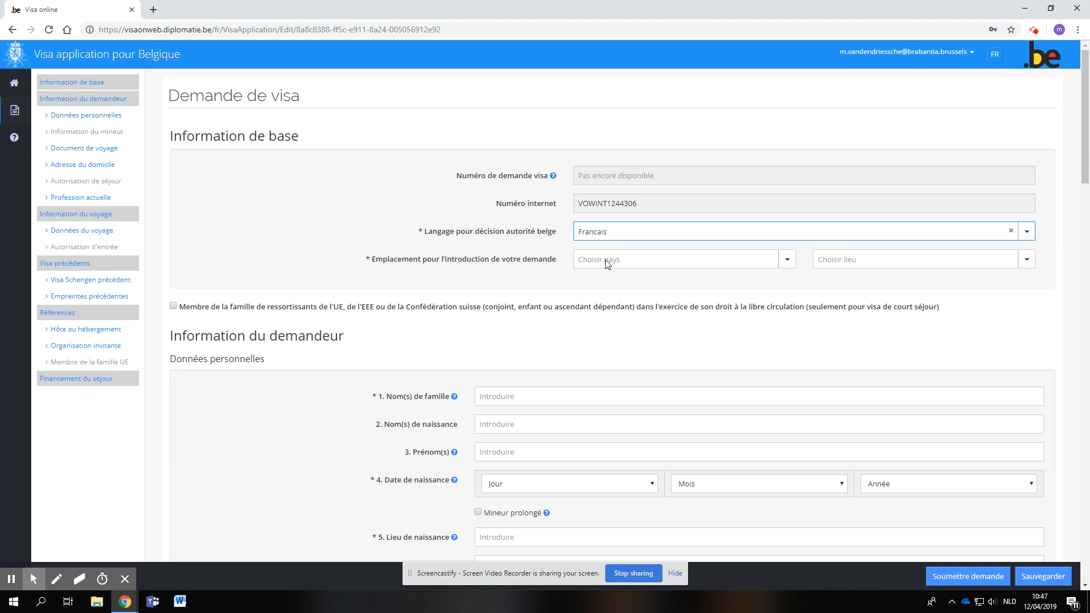
- Set the country where the application is submitted to LIBAN
click(606, 260)
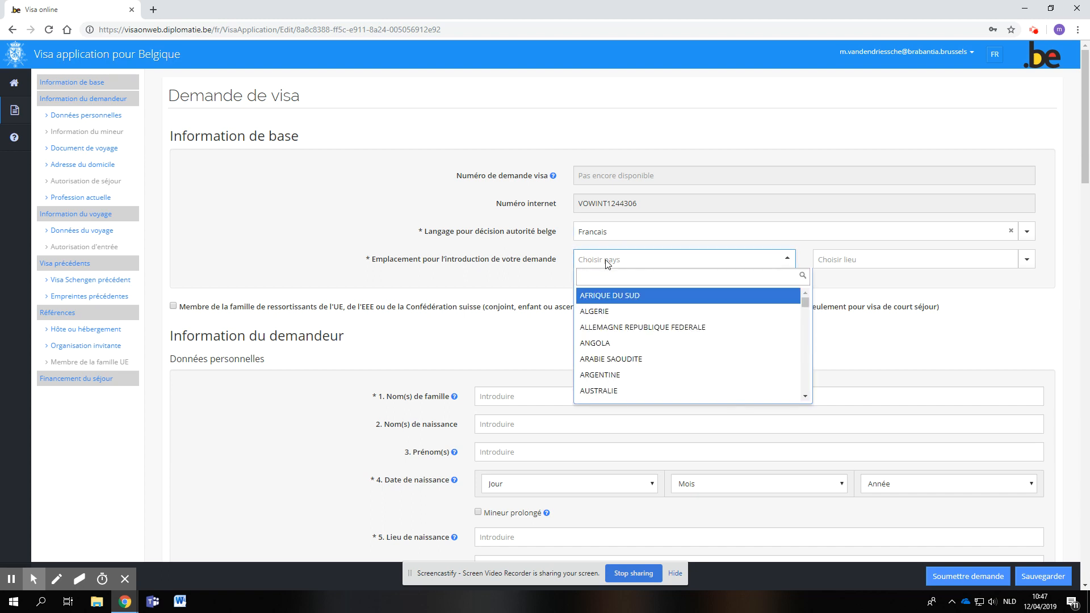
scroll(608, 348, down, 4)
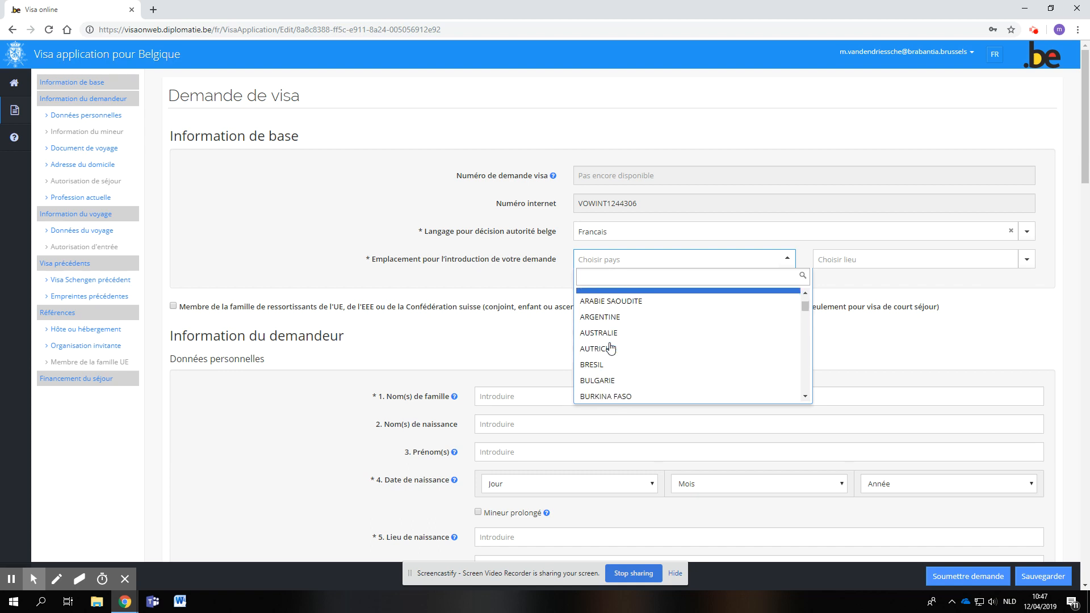
scroll(611, 348, down, 8)
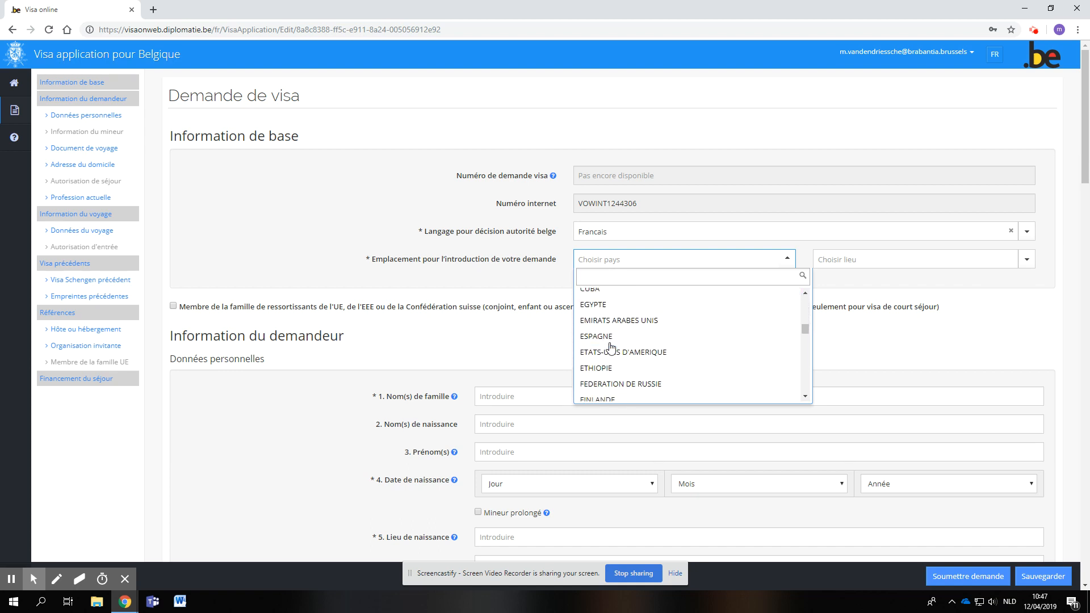
scroll(607, 352, down, 5)
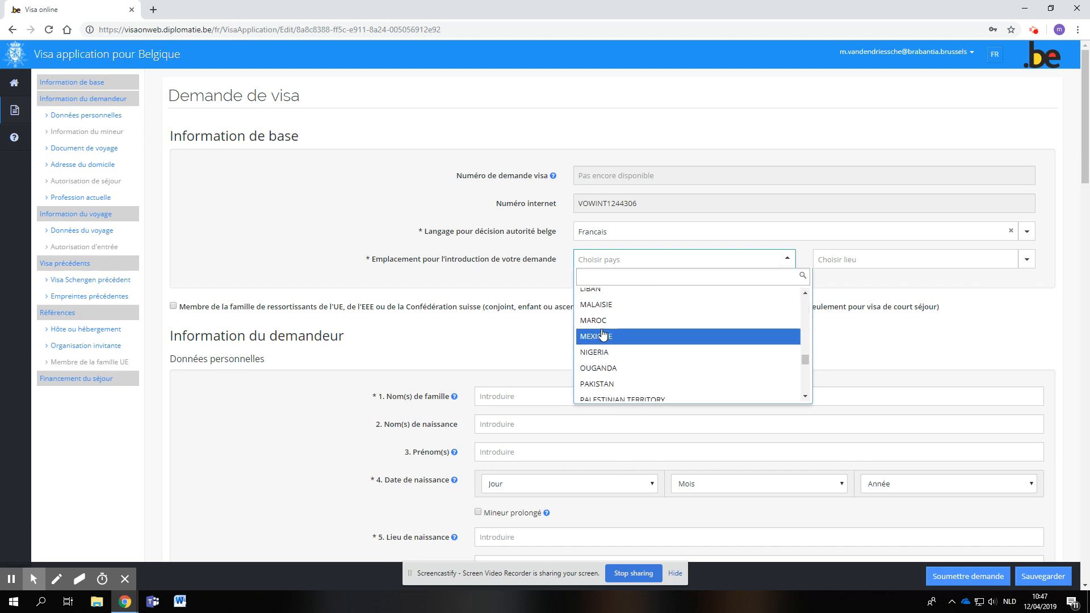
click(596, 295)
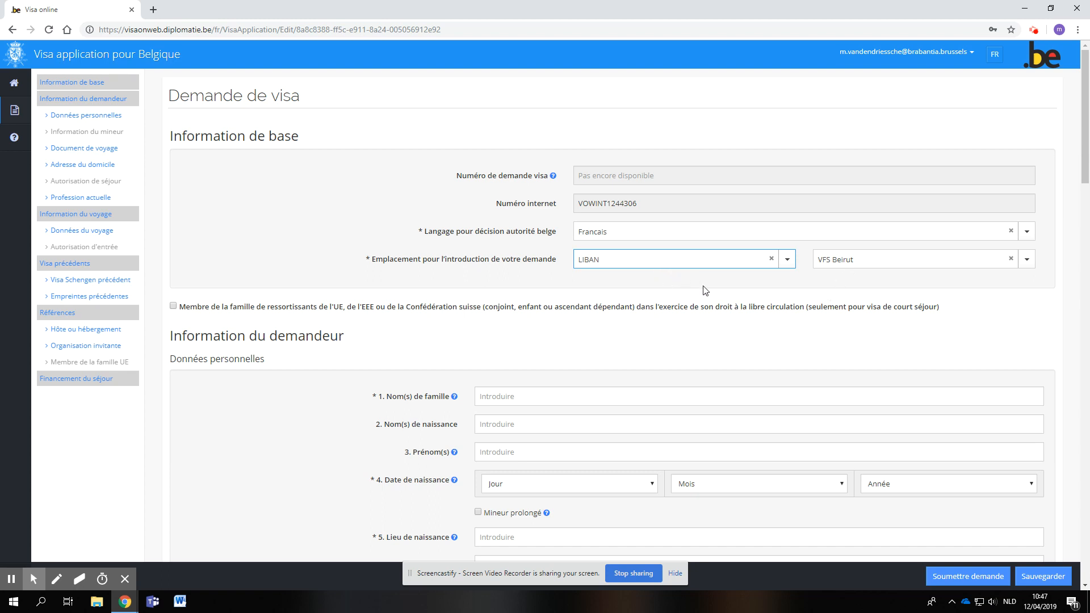
- Set the country where the application is submitted to TURQUIE
click(690, 261)
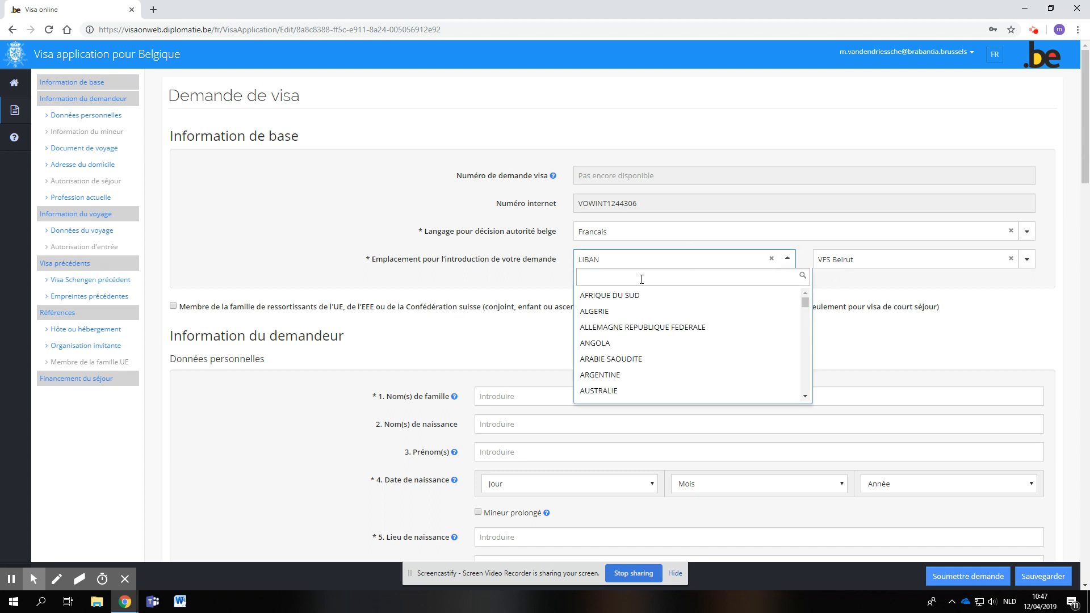
scroll(599, 352, down, 8)
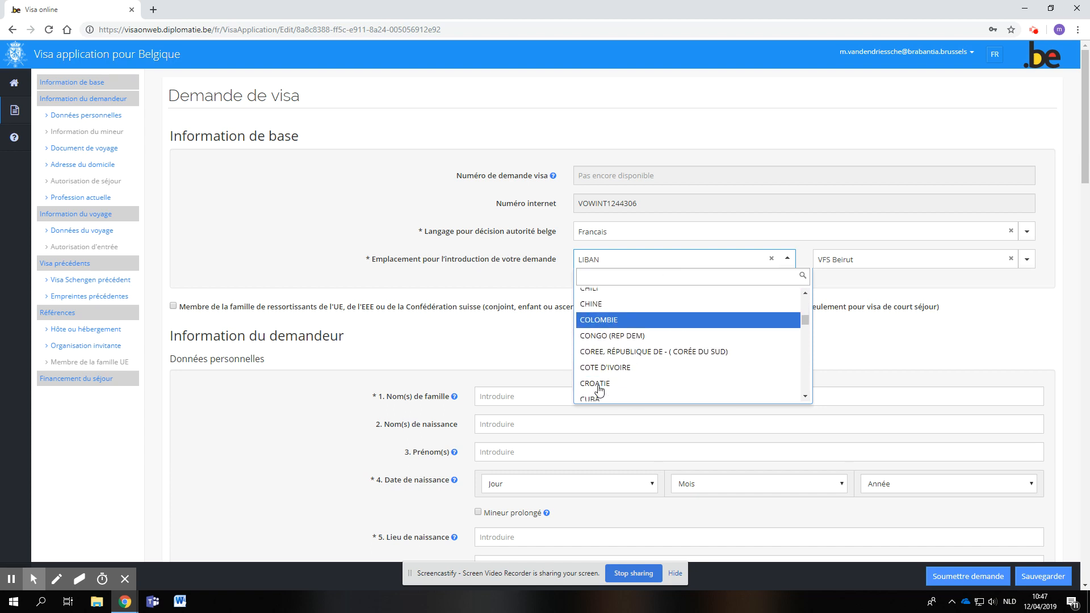
scroll(599, 389, down, 20)
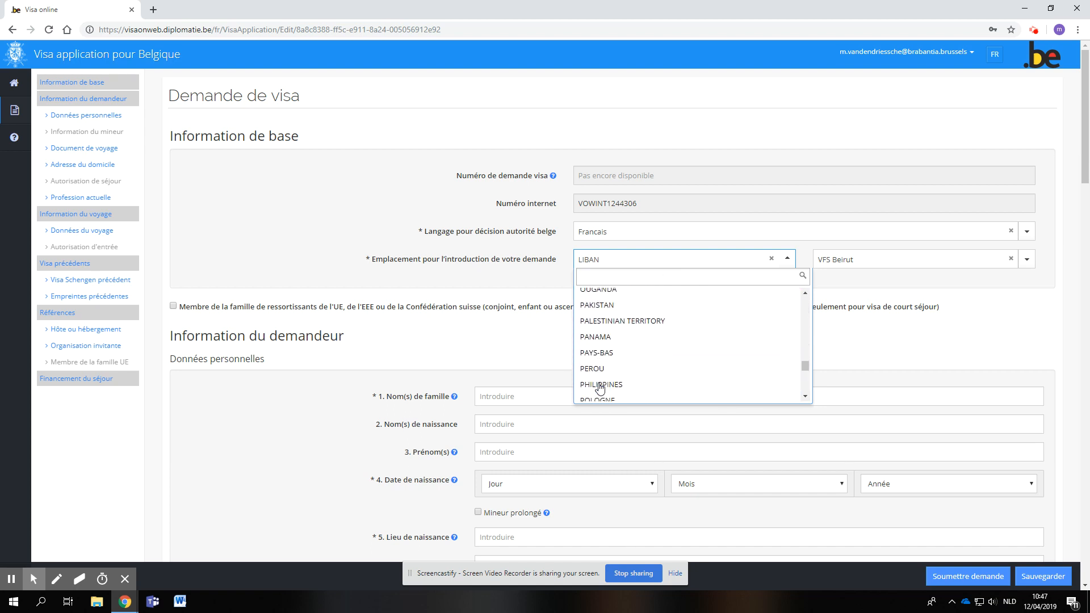
scroll(600, 388, down, 5)
scroll(600, 389, down, 2)
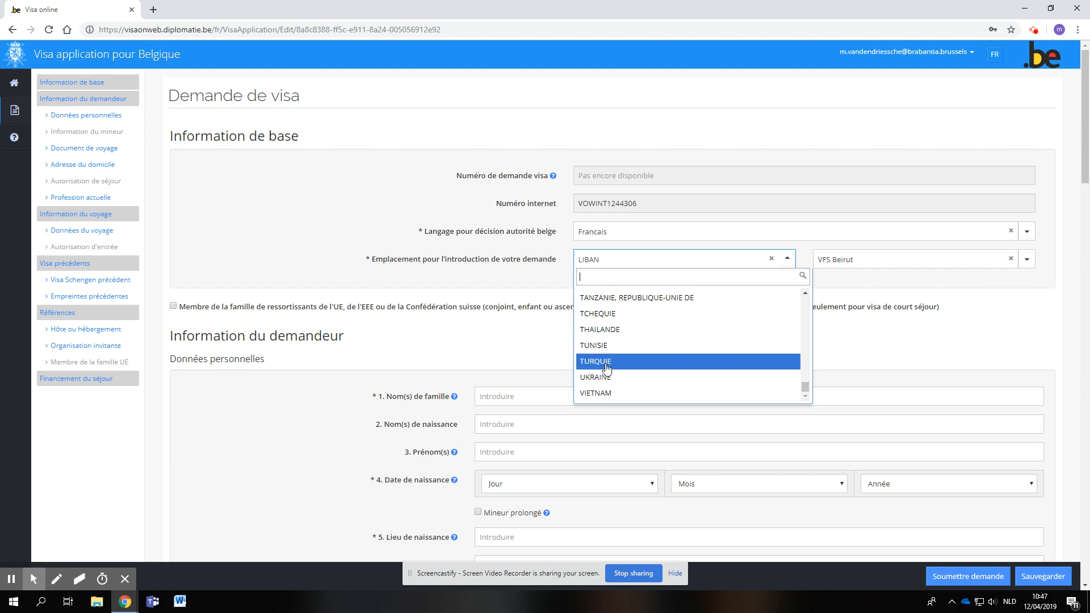
click(611, 367)
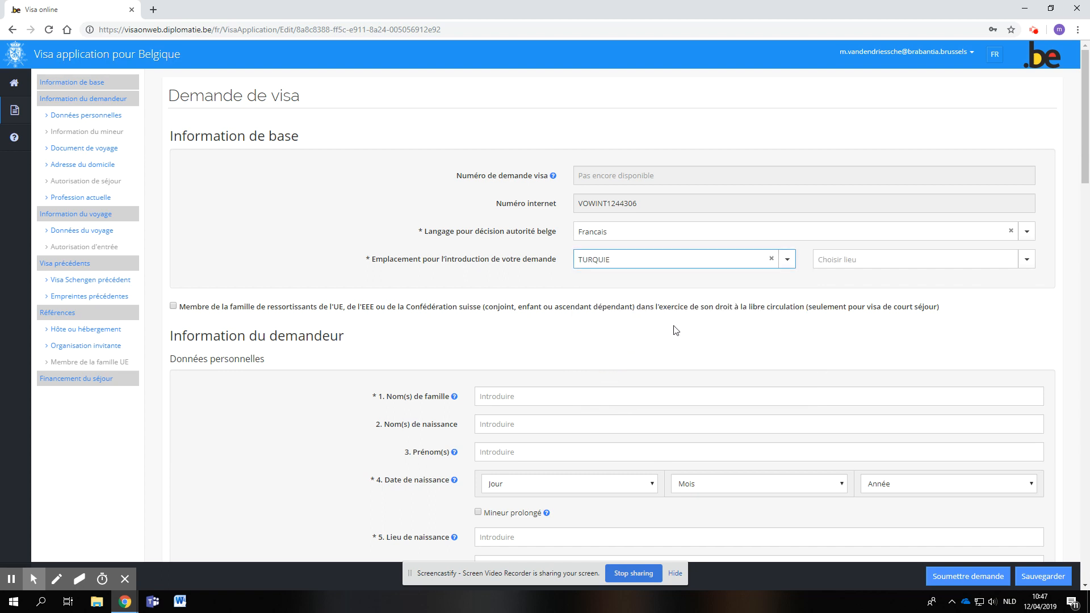
click(856, 264)
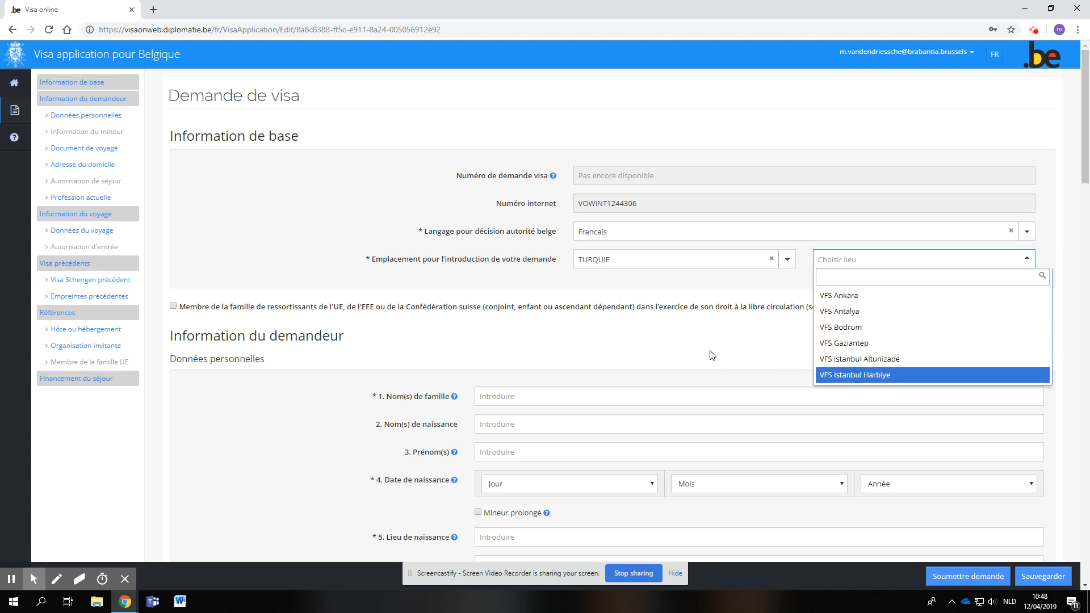
click(684, 356)
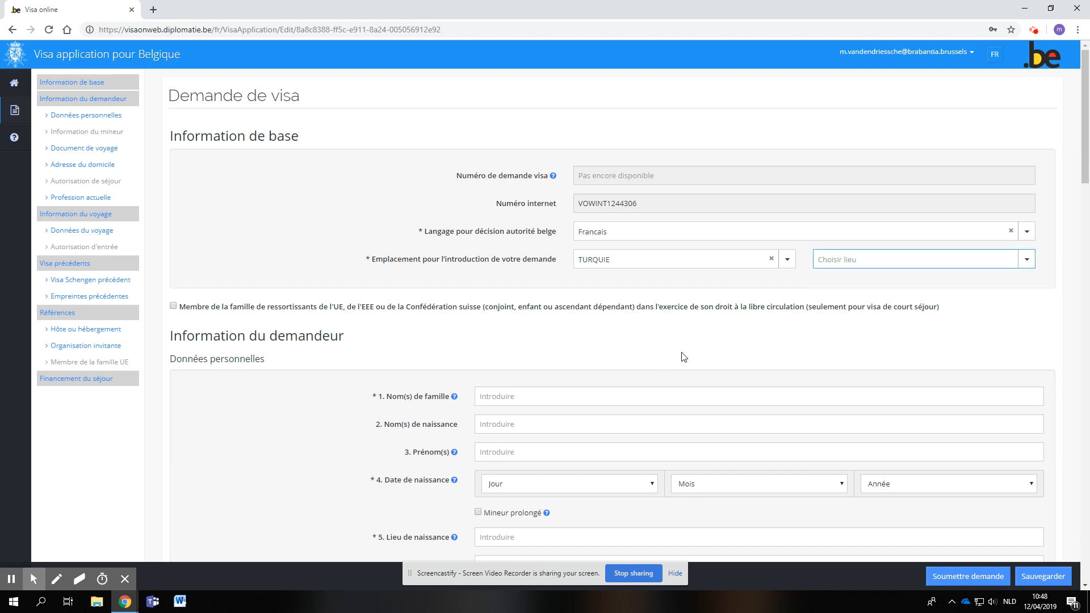
scroll(605, 351, down, 2)
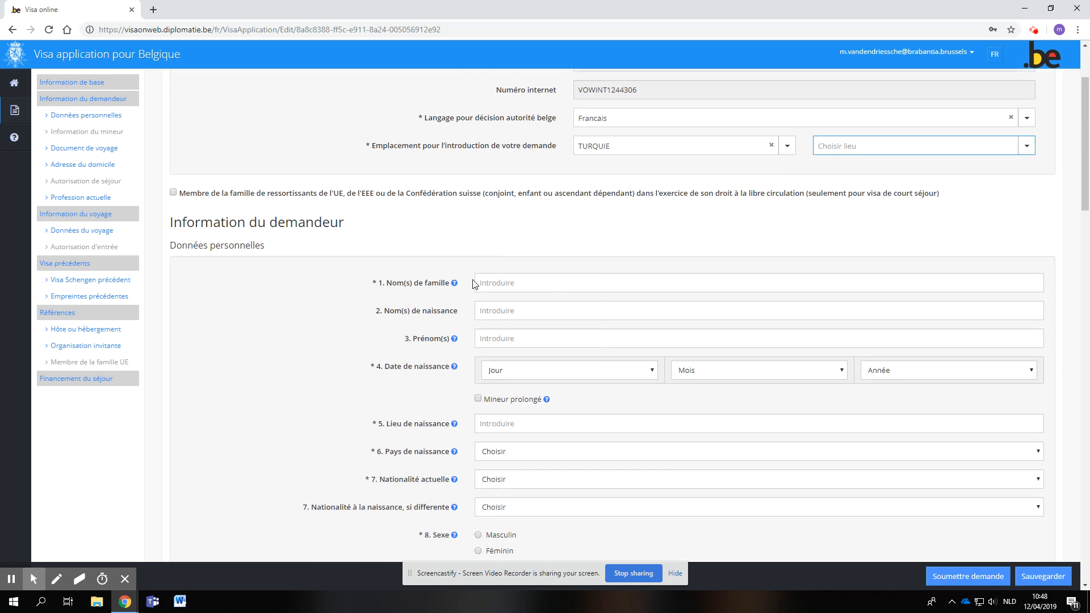
click(670, 147)
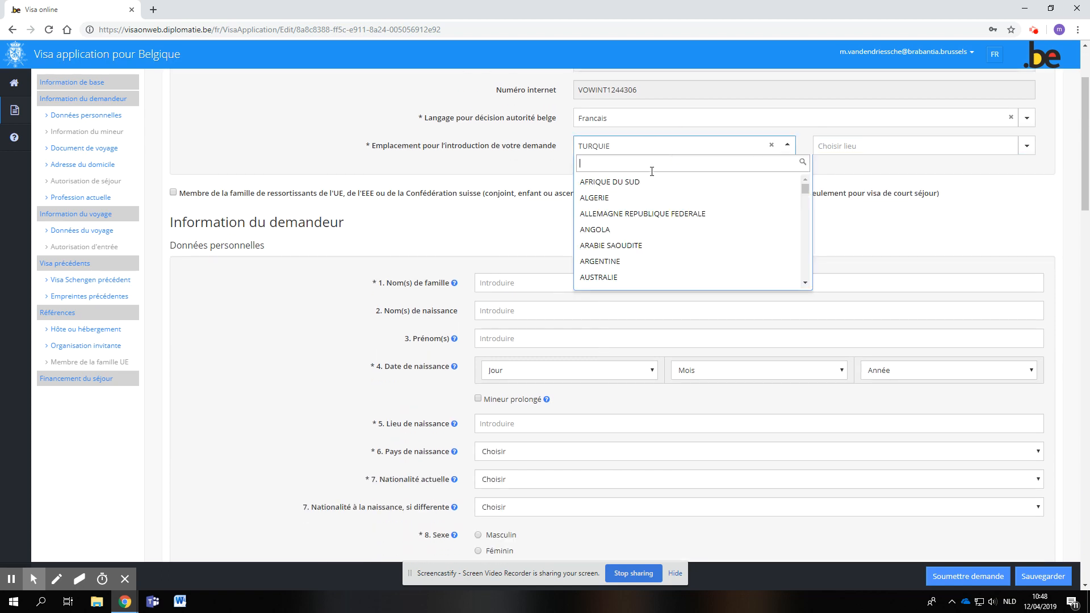
click(549, 221)
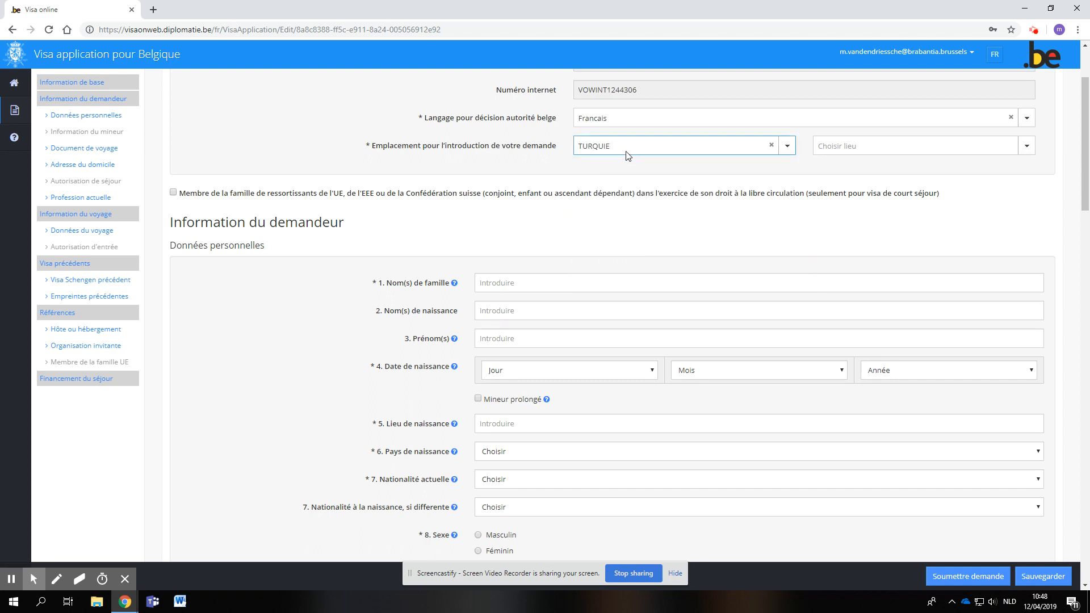
- Choose VFS Istanbul Harbiye as the place where the application is submitted
click(879, 150)
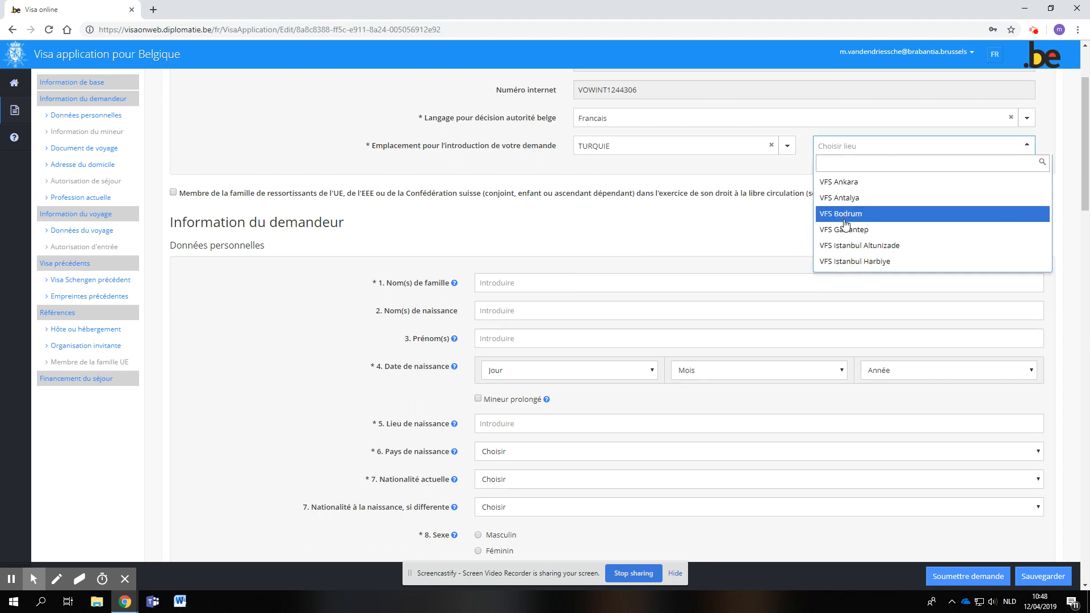
click(849, 264)
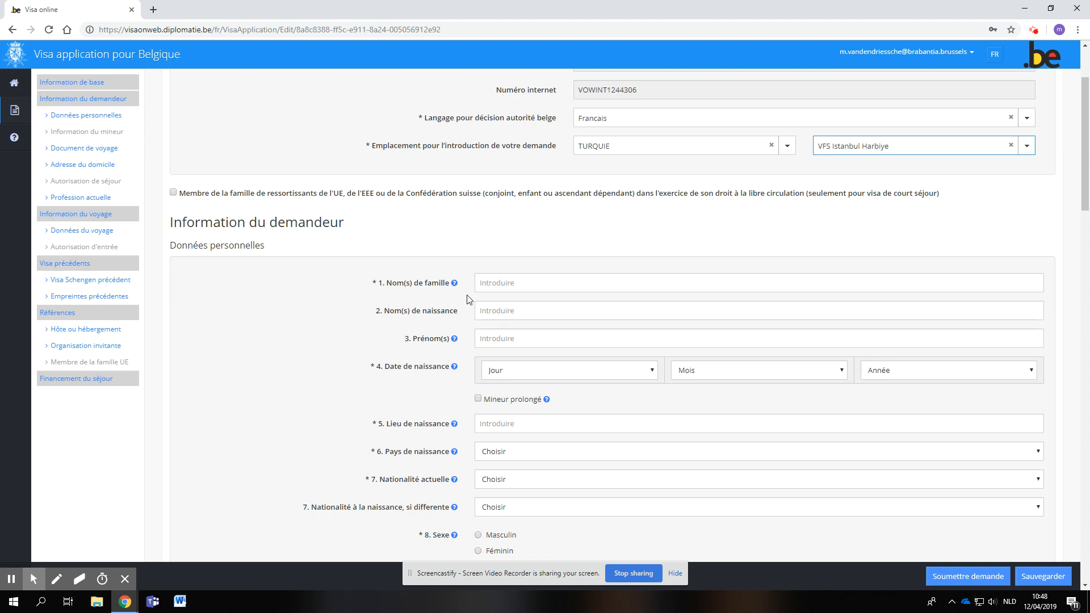
- Fill in the applicant's date of birth with day, month and year in the personal data section
scroll(467, 299, down, 1)
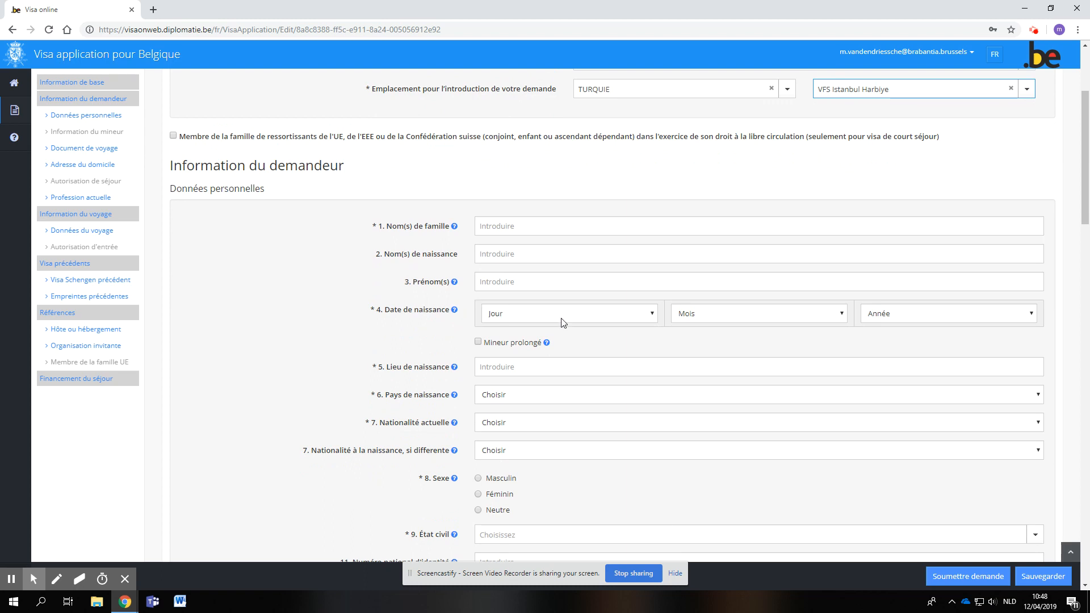
click(561, 319)
click(540, 409)
click(741, 313)
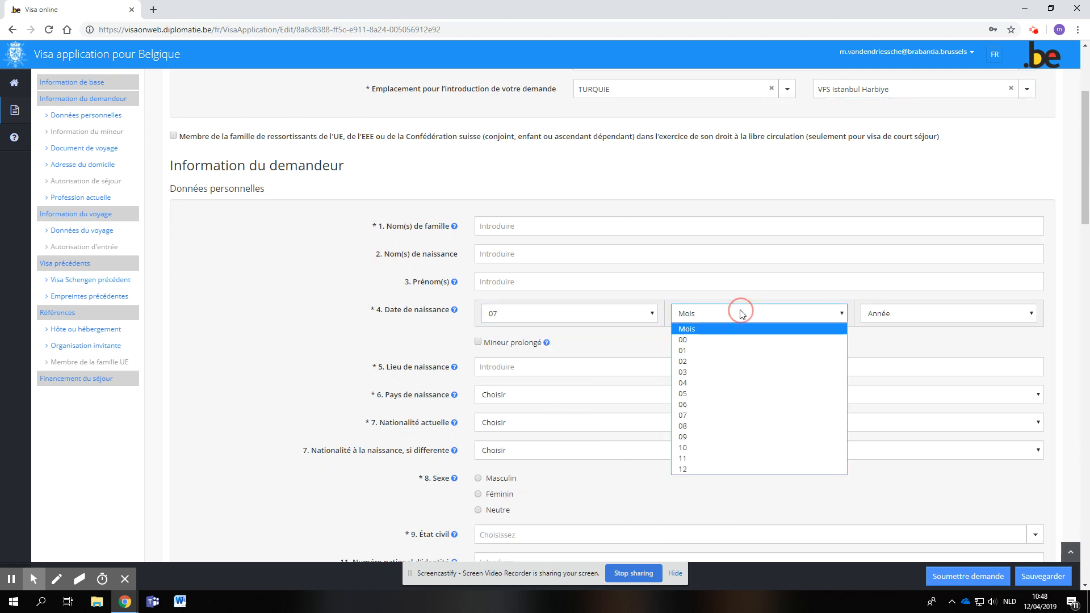
click(713, 382)
click(896, 316)
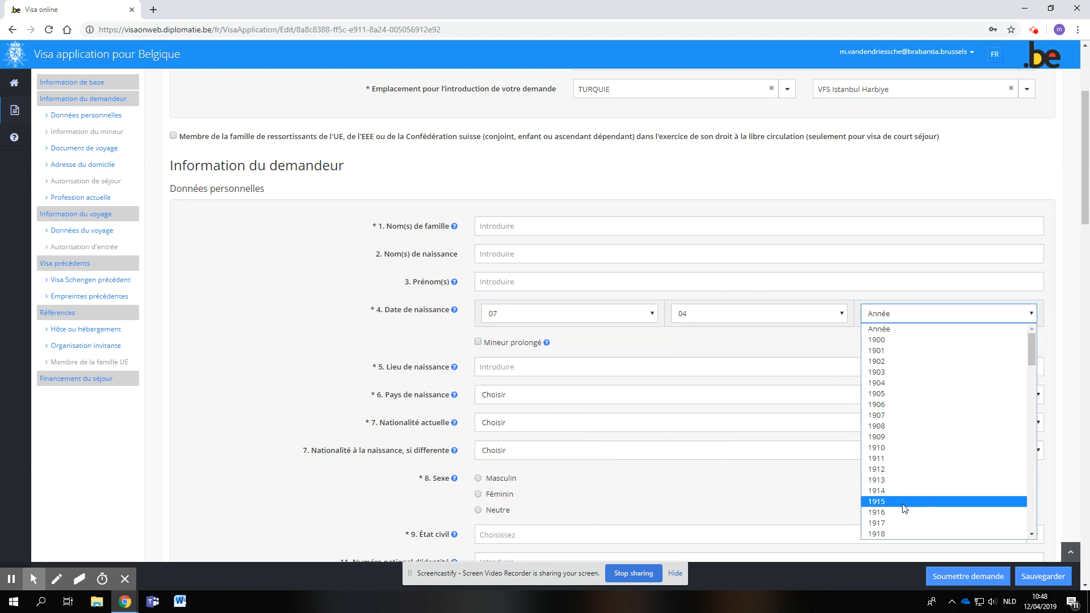
scroll(905, 509, down, 10)
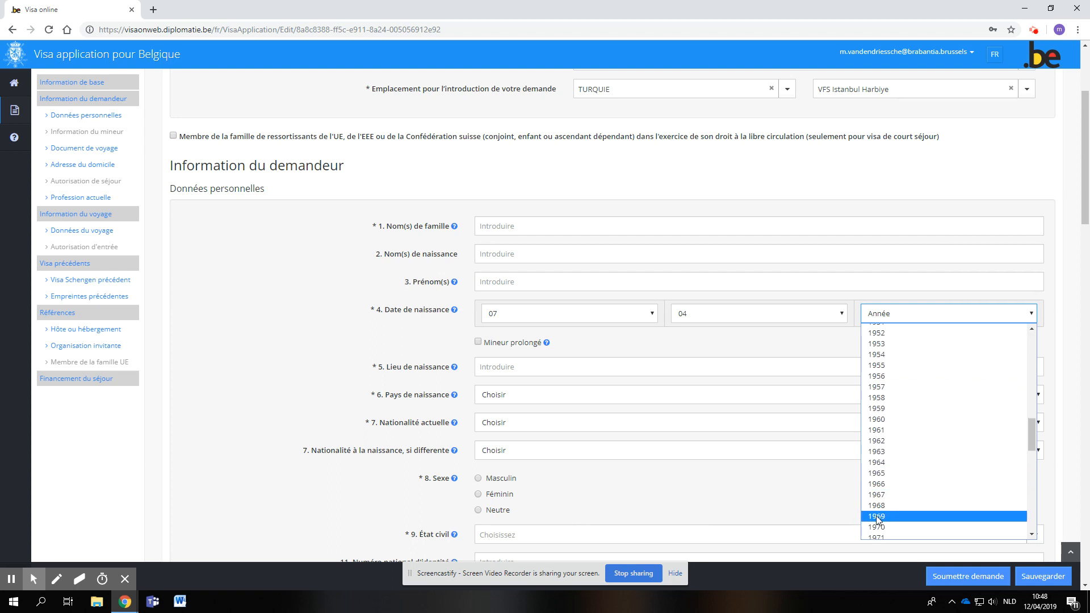
click(879, 527)
- Set the applicant's country of birth to SYRIE in the personal data section
scroll(408, 391, down, 3)
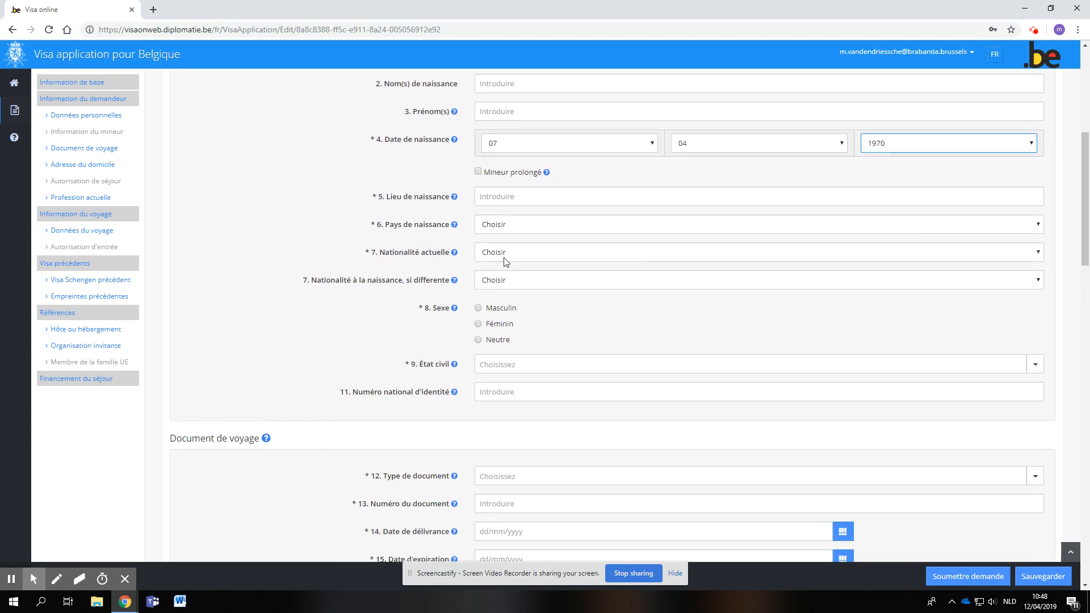
click(502, 230)
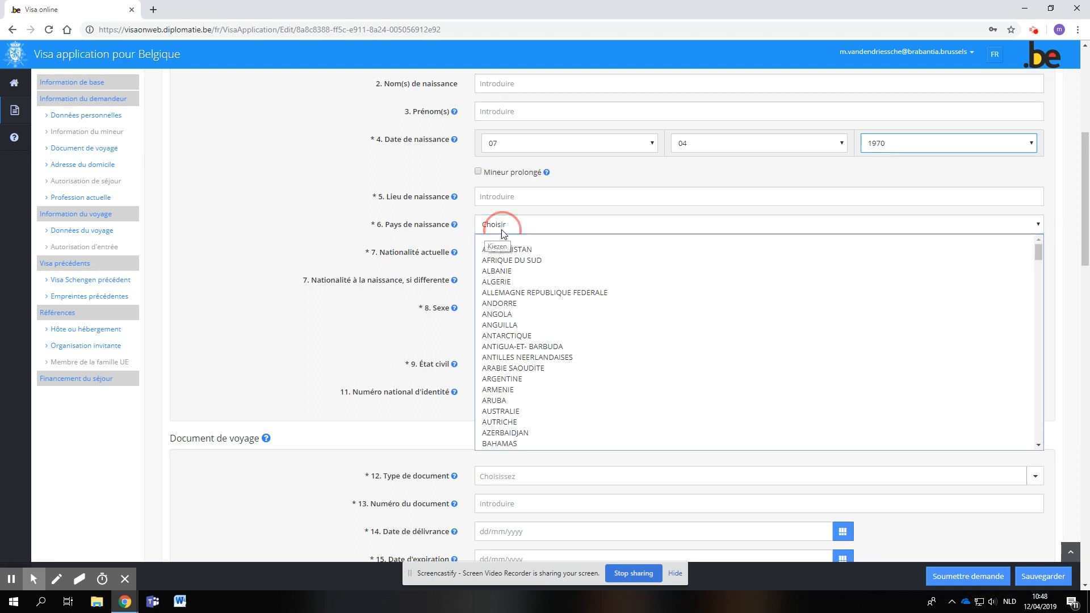
scroll(500, 405, down, 10)
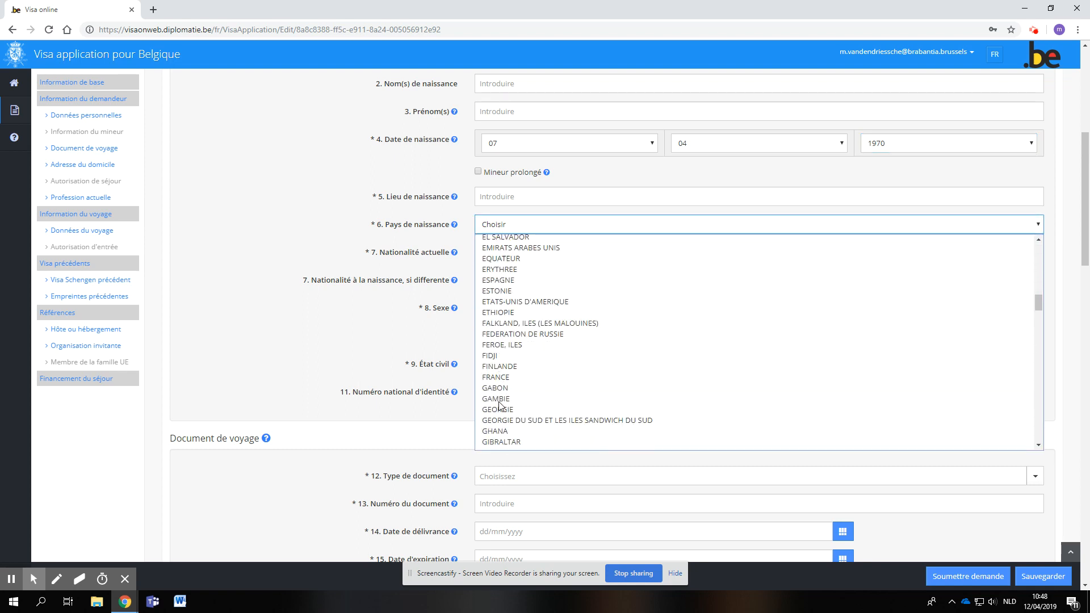
scroll(500, 405, down, 20)
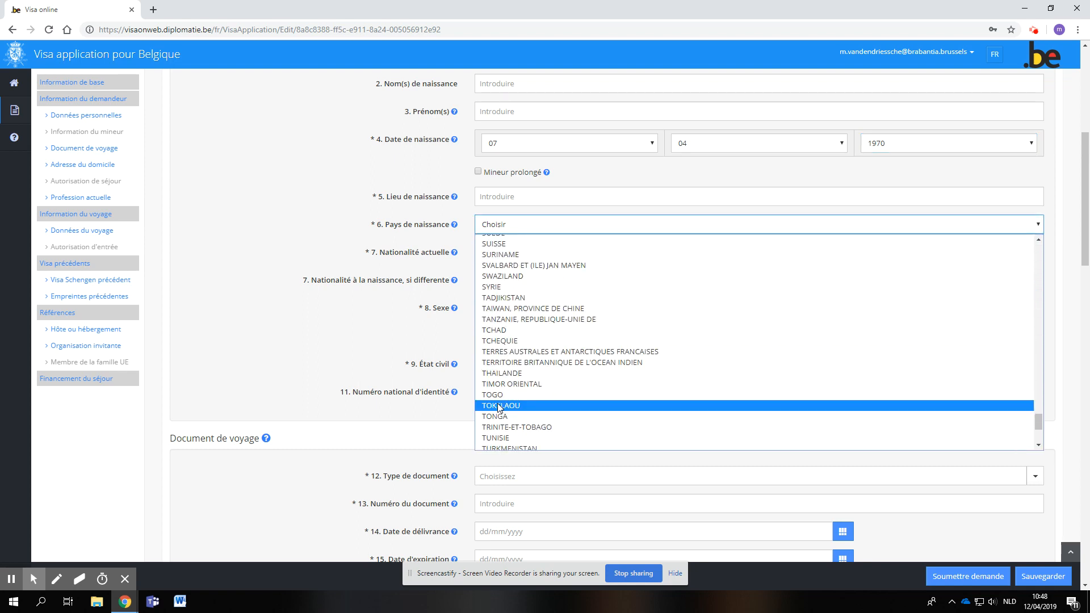
click(493, 287)
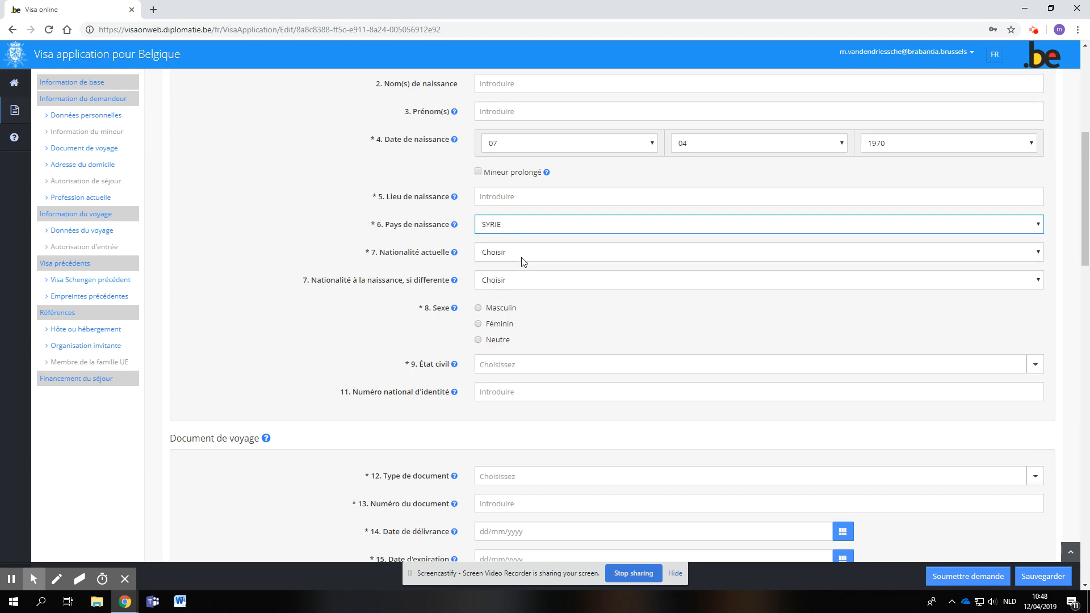
- Set the applicant's current nationality to SYRIE
click(490, 261)
scroll(514, 329, down, 20)
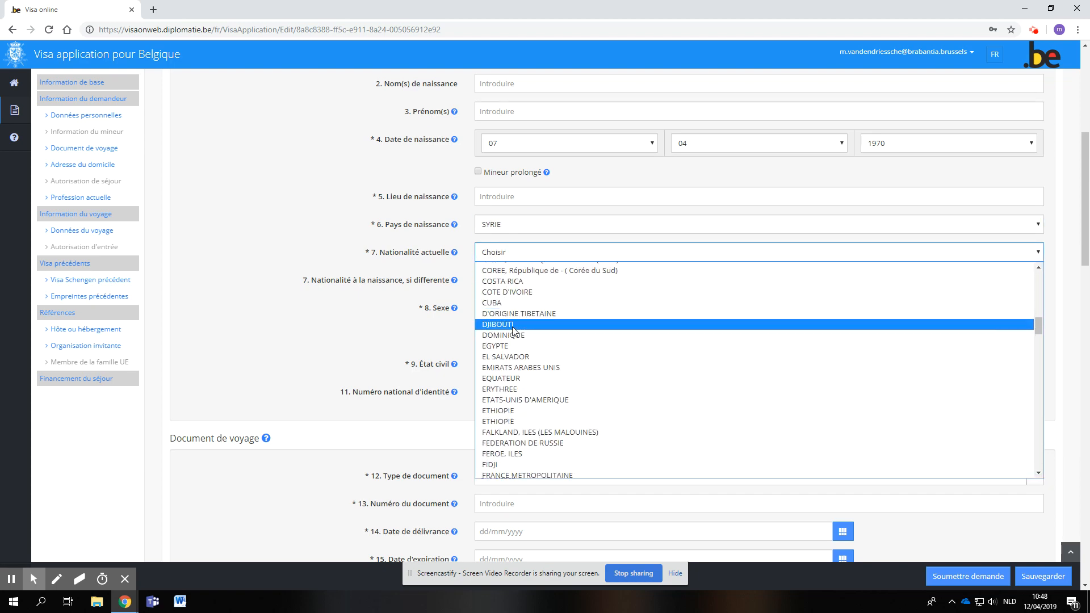
scroll(514, 332, down, 2)
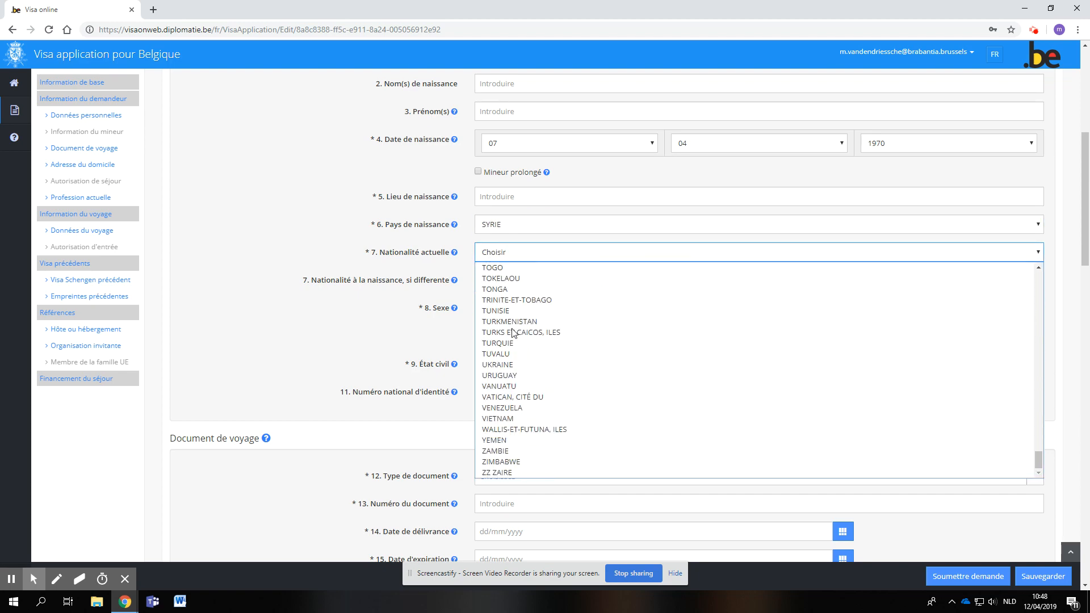
scroll(492, 425, up, 1)
scroll(492, 425, up, 6)
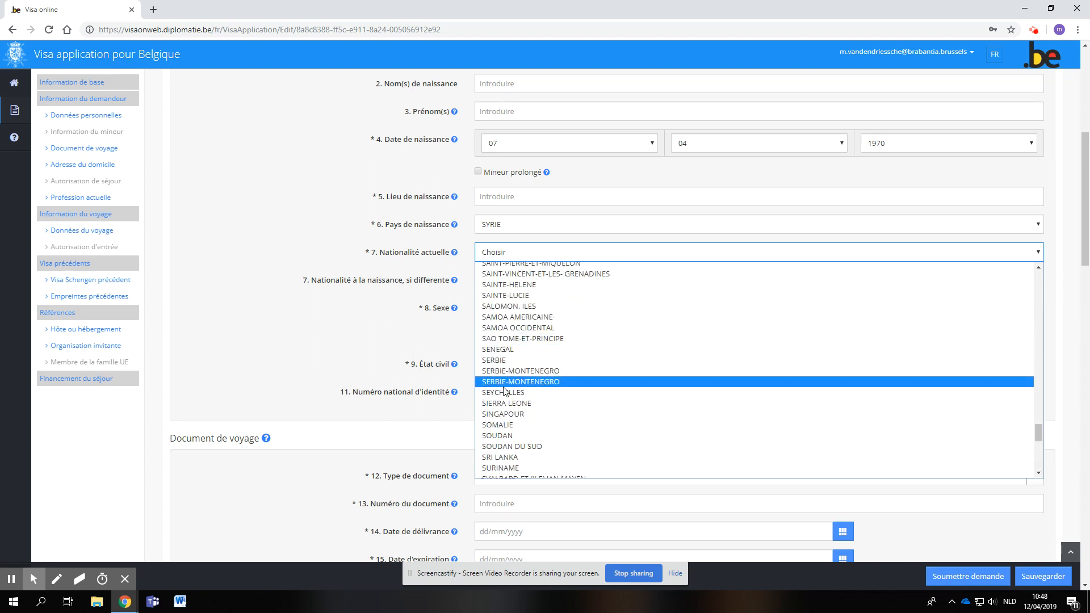
scroll(504, 439, down, 2)
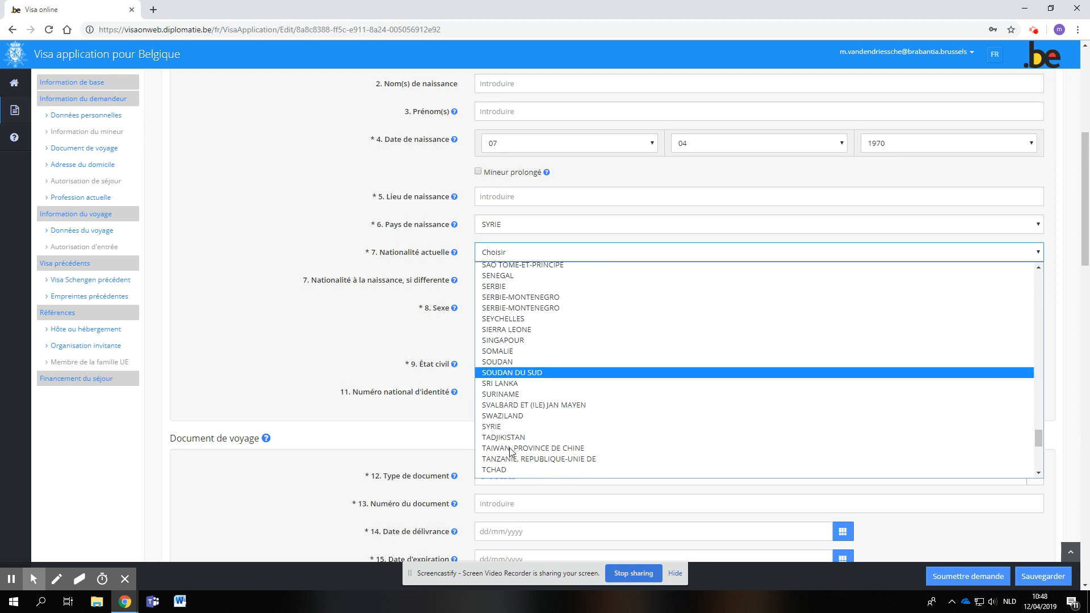
click(499, 386)
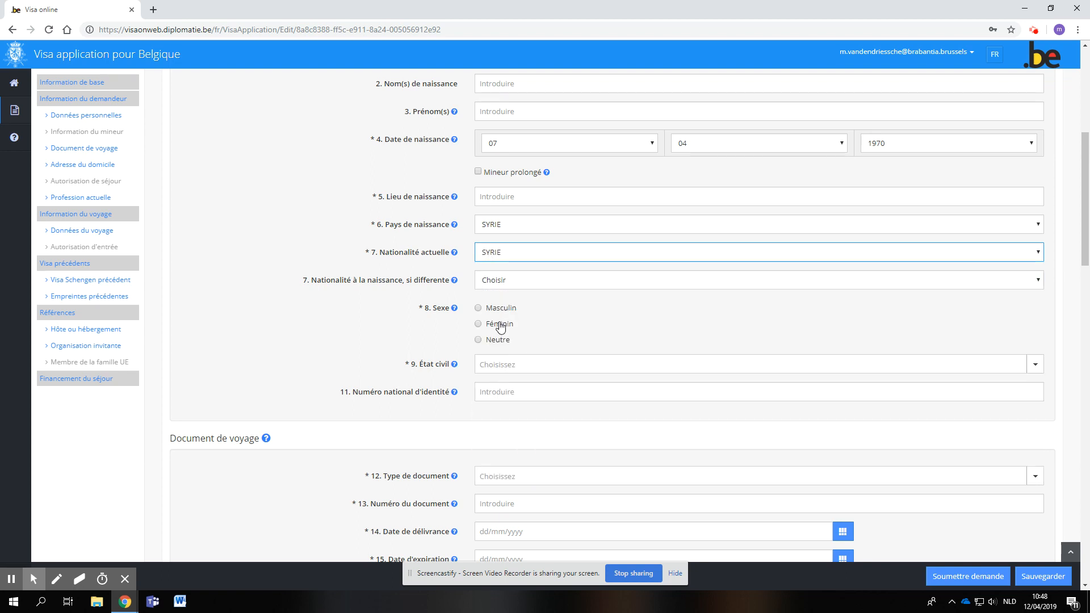
- Set the applicant's sex to Féminin and the civil status to Marié
click(479, 324)
click(495, 366)
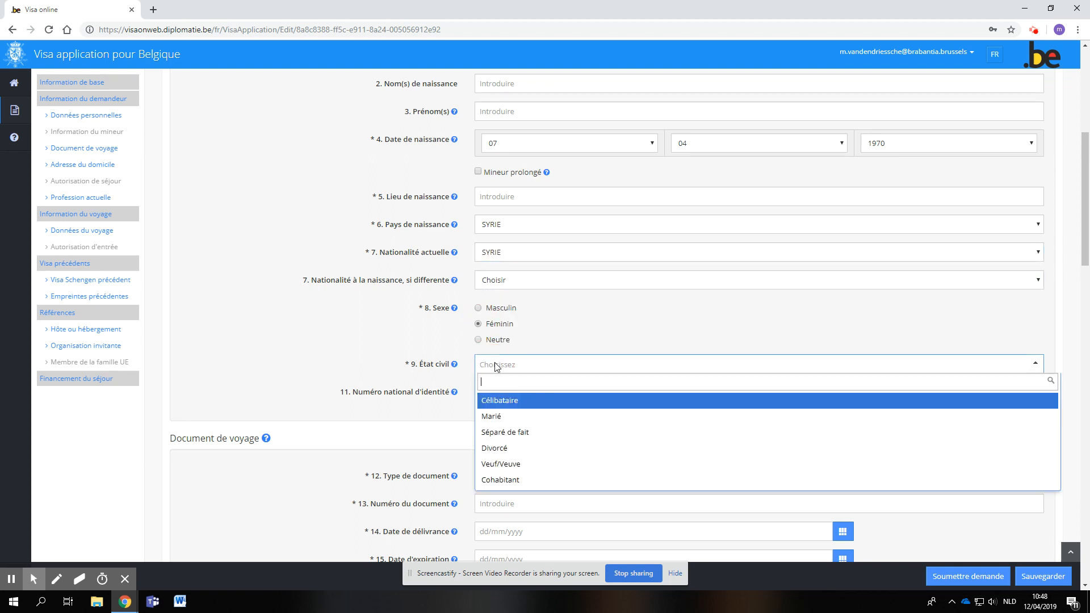
click(504, 417)
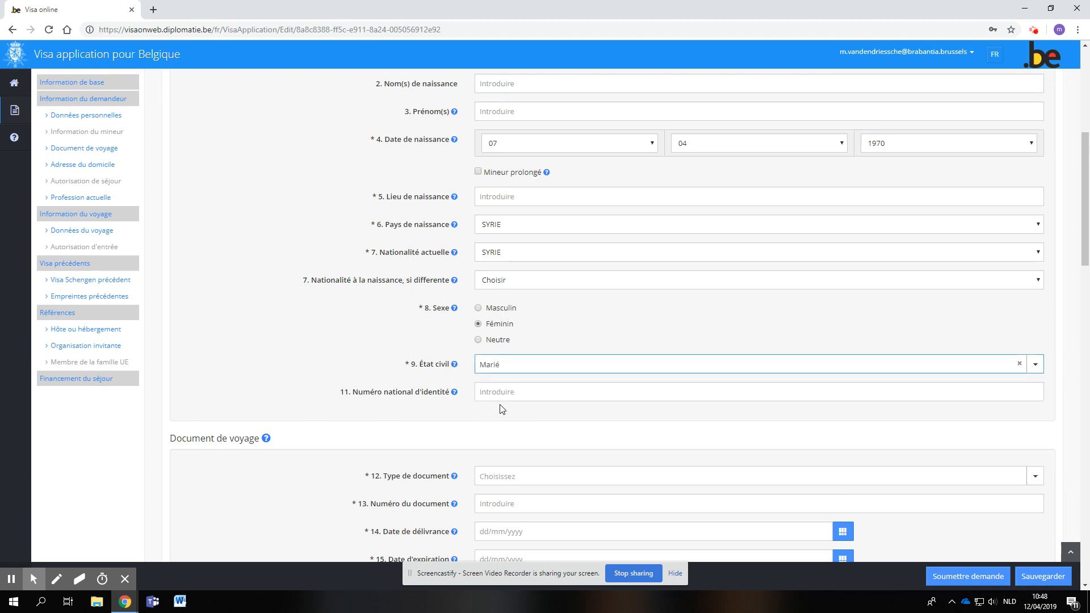
- Set the travel document type to Ordinaire (passeport)
scroll(393, 432, down, 3)
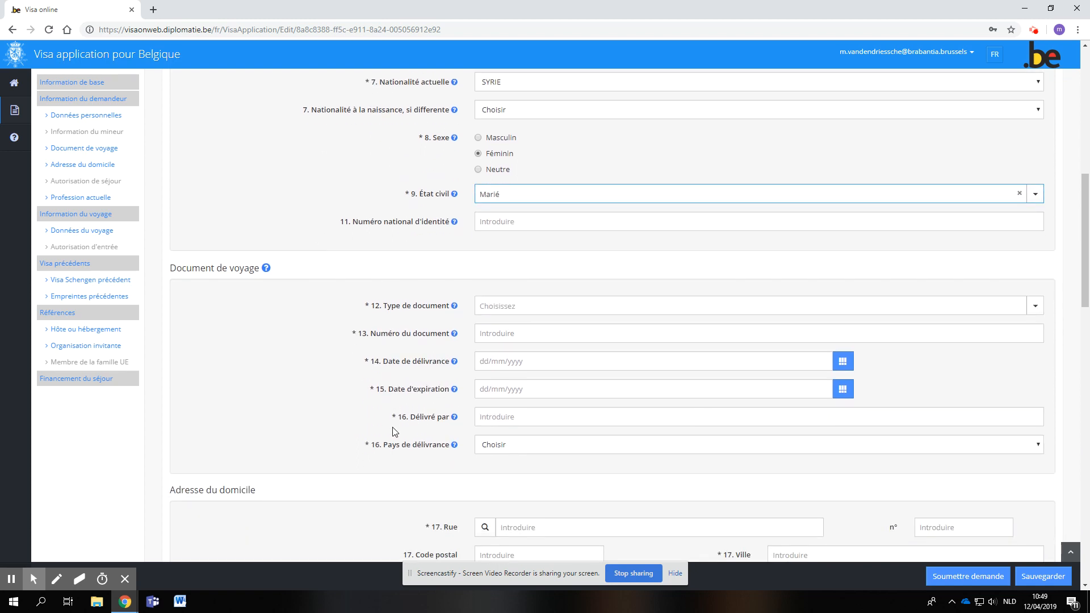
click(501, 308)
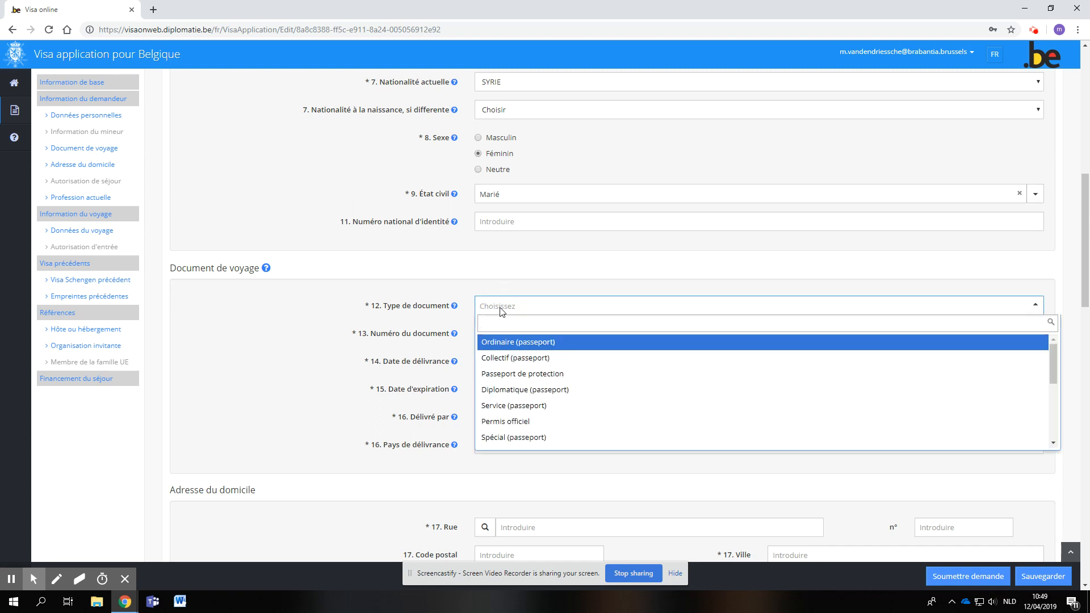
click(505, 345)
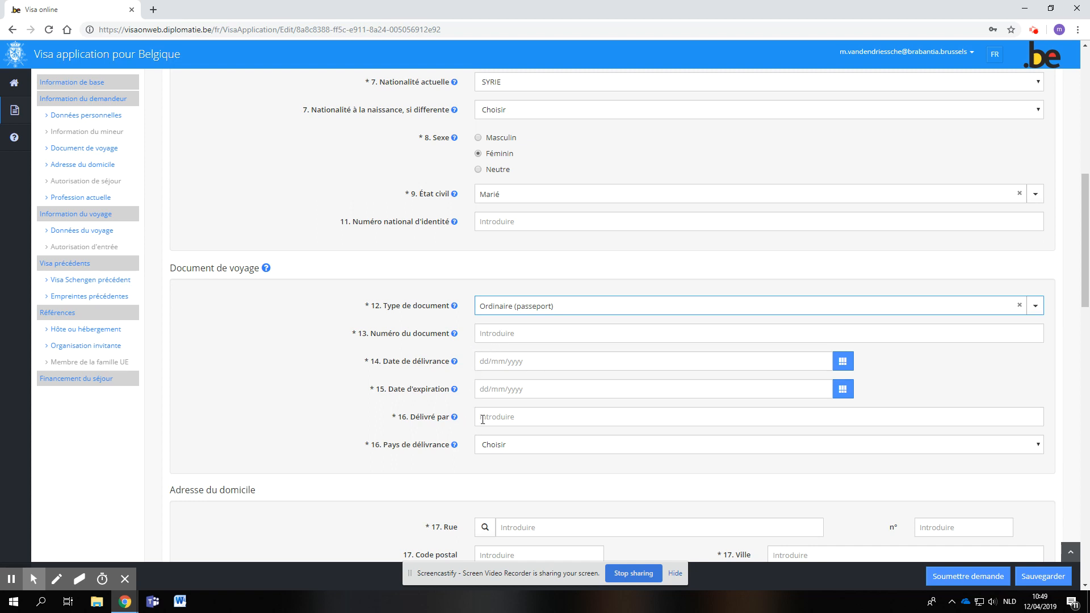
- Change the travel document type to Laissez-passer national
click(488, 309)
scroll(500, 409, down, 2)
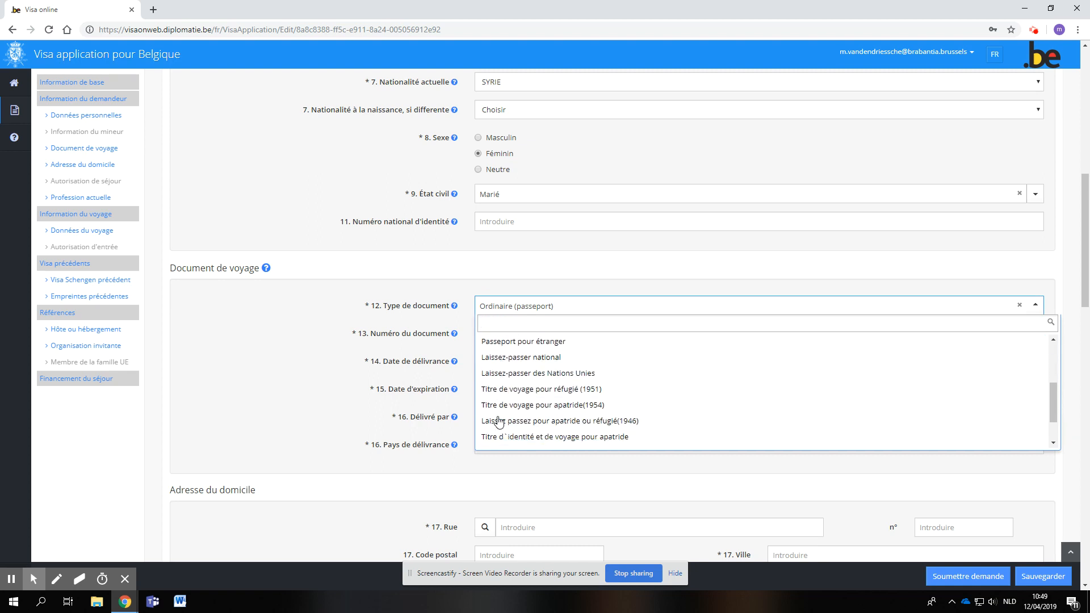
click(509, 357)
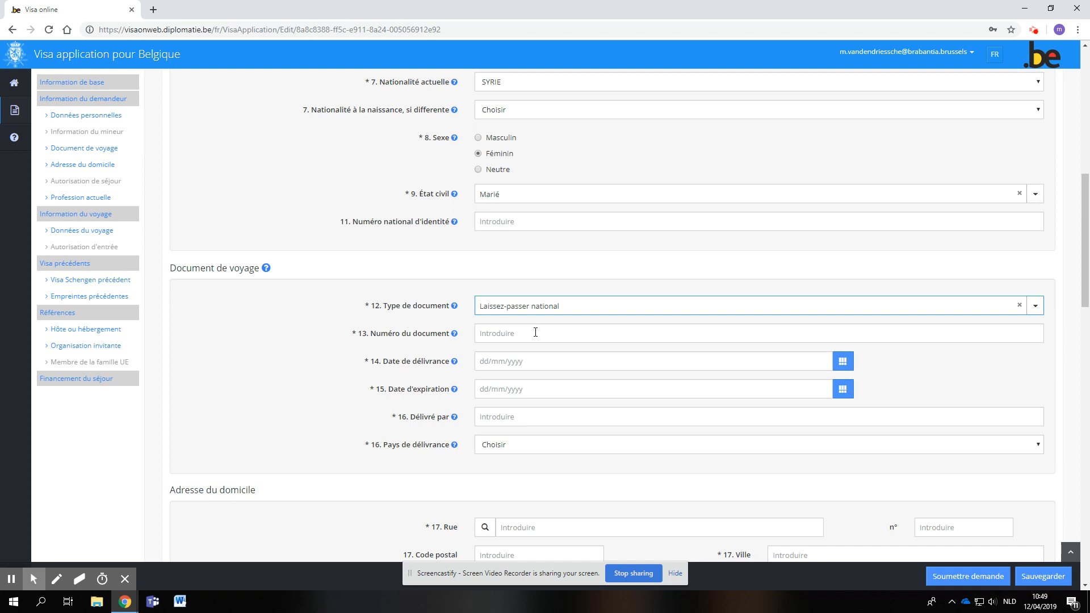
- Fill in the travel document number and set its date of issue to 12/04/2019
click(496, 339)
text(00000000)
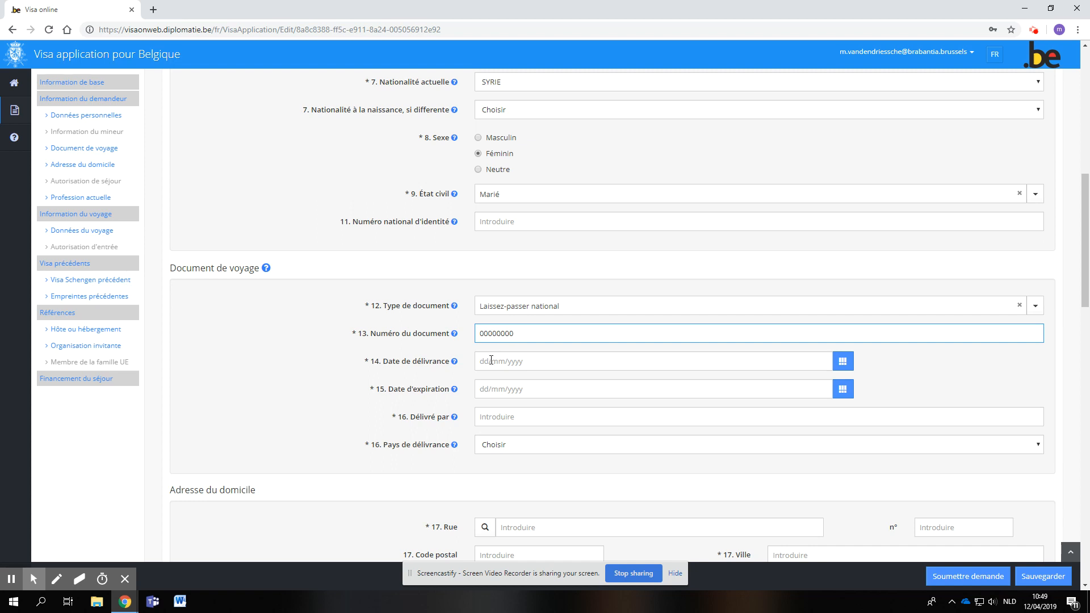
click(492, 360)
click(566, 409)
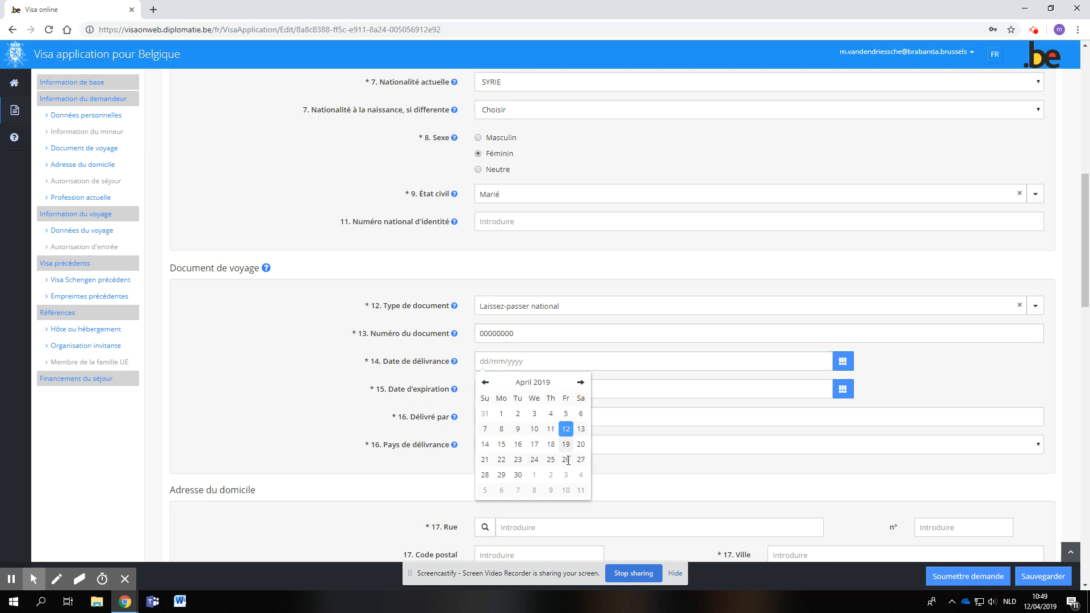
click(567, 429)
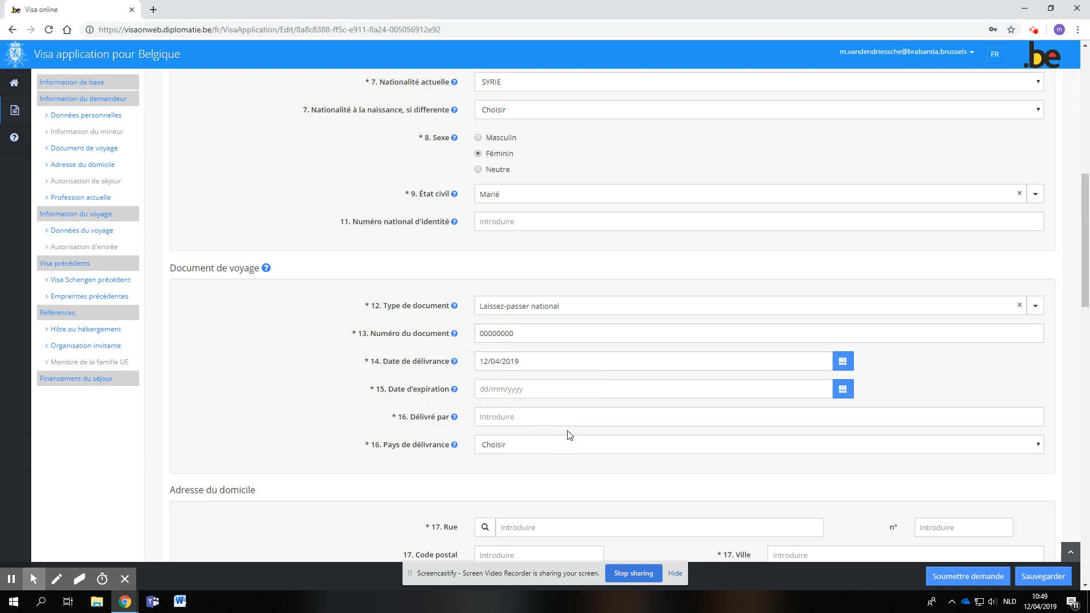
- Set the travel document's expiry date to 31/12/2019
click(493, 398)
click(569, 503)
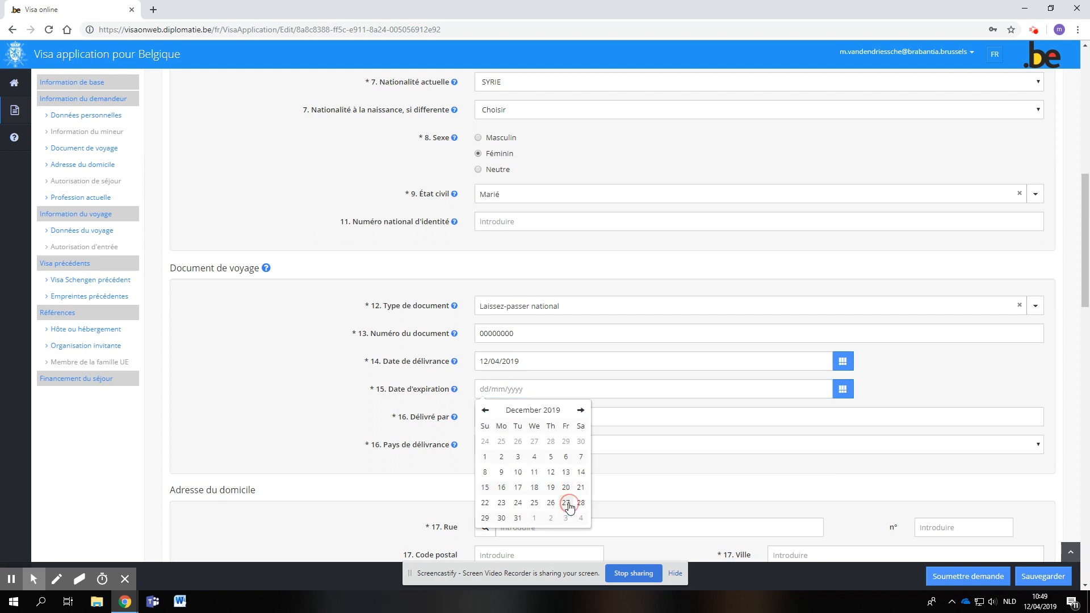
click(517, 519)
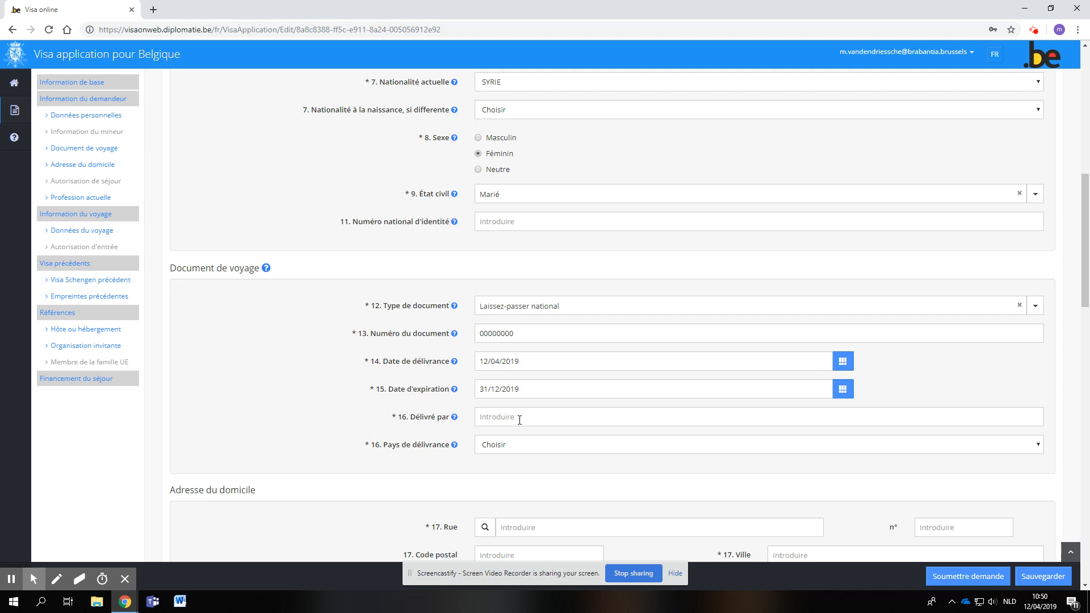
click(491, 417)
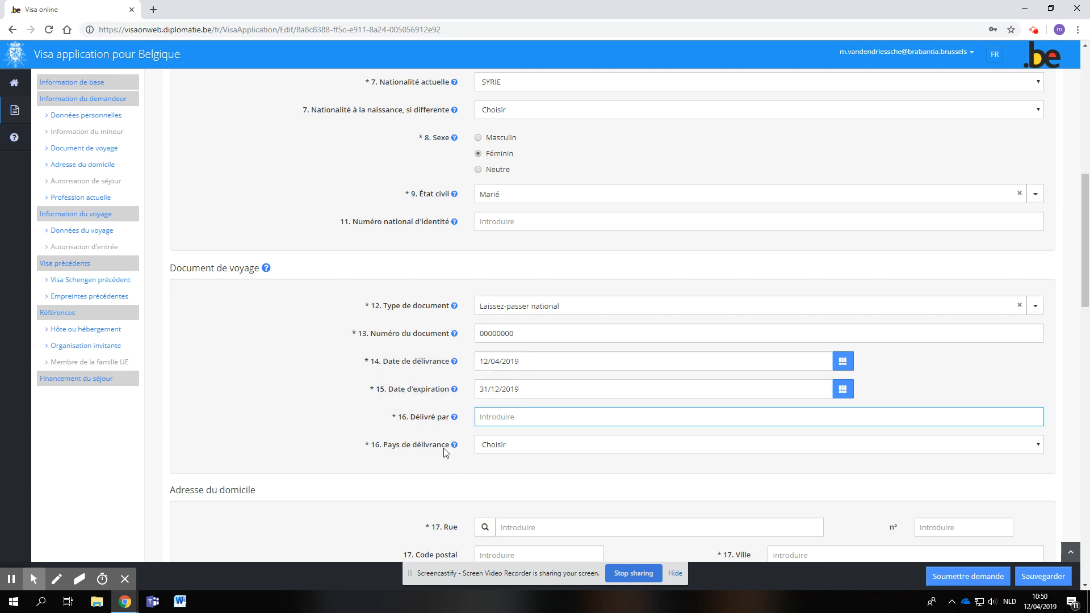
click(492, 454)
click(492, 454)
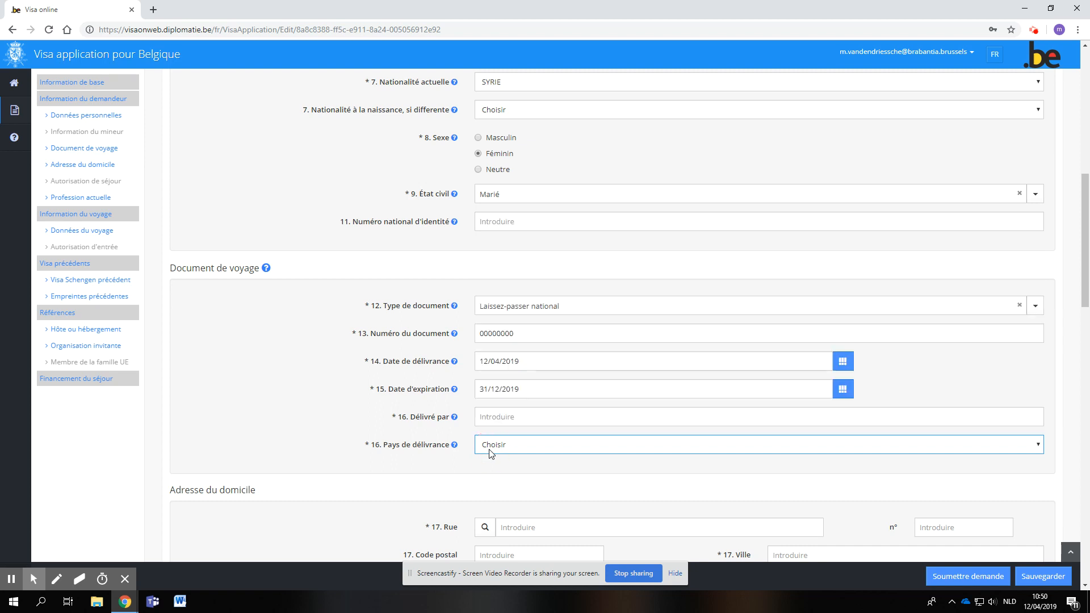
- Set the country of the applicant's home address to TURQUIE
scroll(332, 507, down, 2)
scroll(332, 507, down, 2)
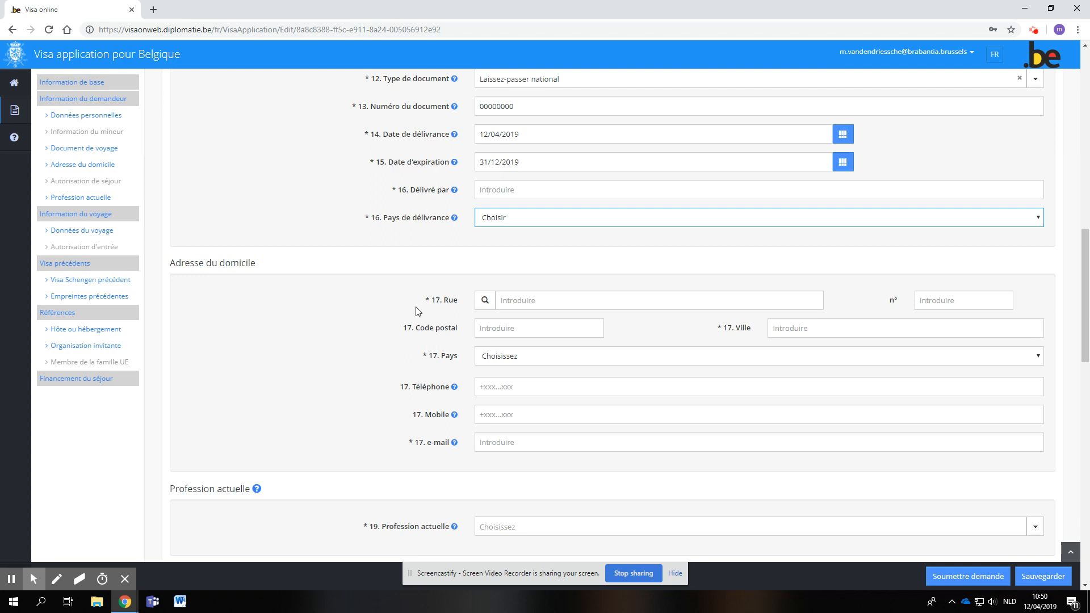
click(499, 358)
scroll(505, 457, down, 15)
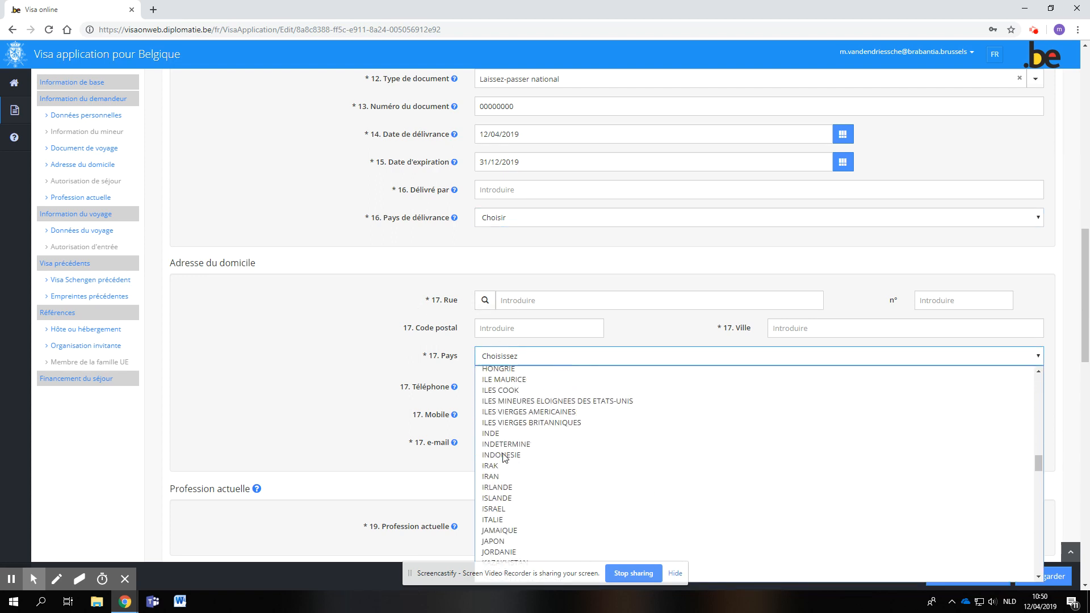
scroll(505, 458, down, 20)
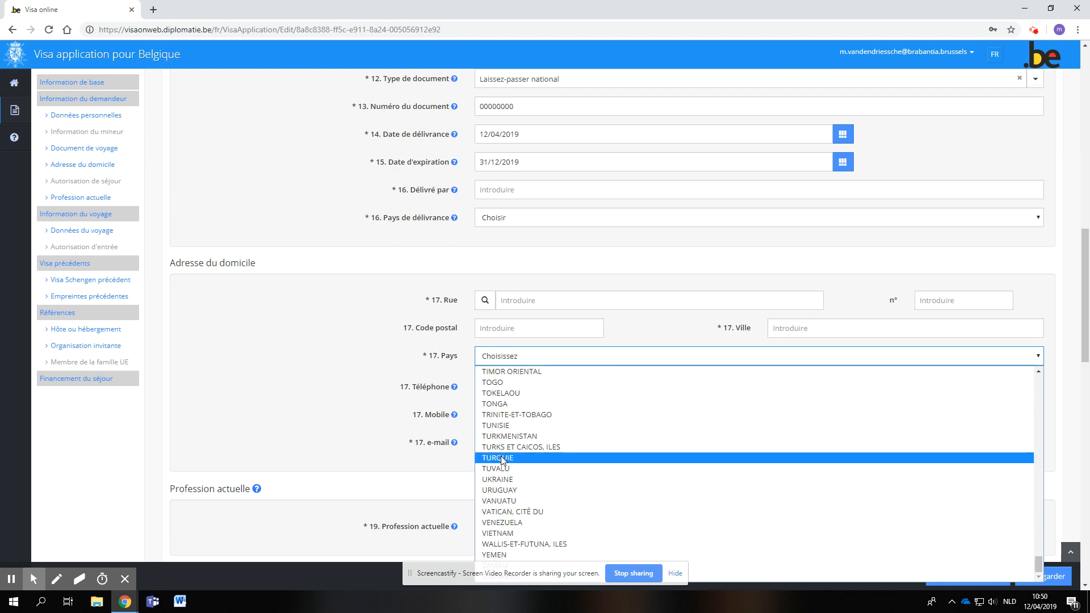
click(502, 458)
- Check the help note of the Autorisation de séjour section and its document number field
scroll(400, 389, up, 2)
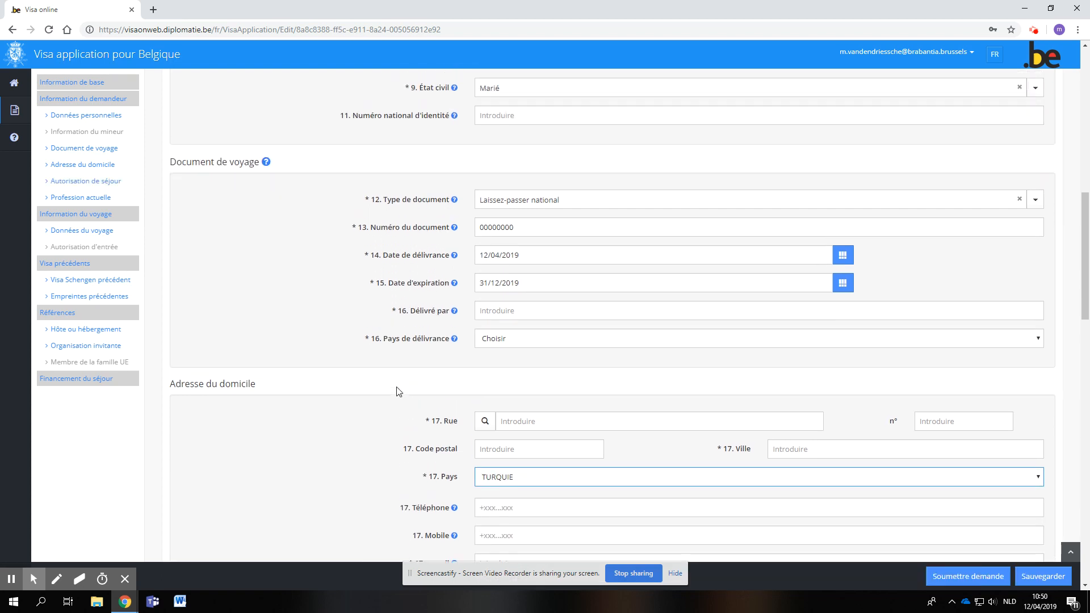
scroll(399, 392, up, 2)
scroll(400, 391, down, 7)
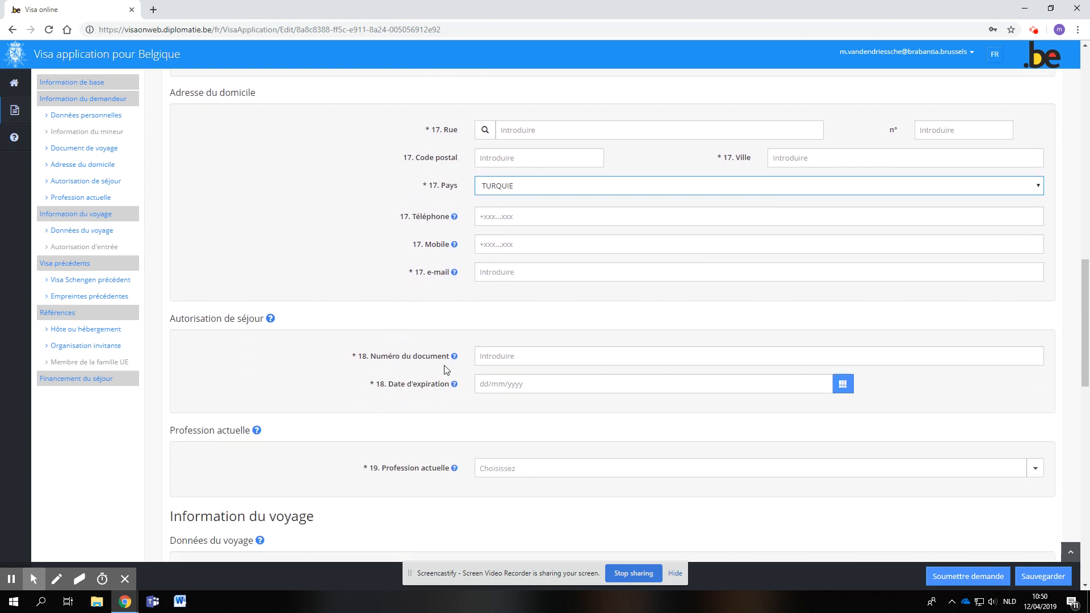
mouse_move(270, 319)
click(487, 356)
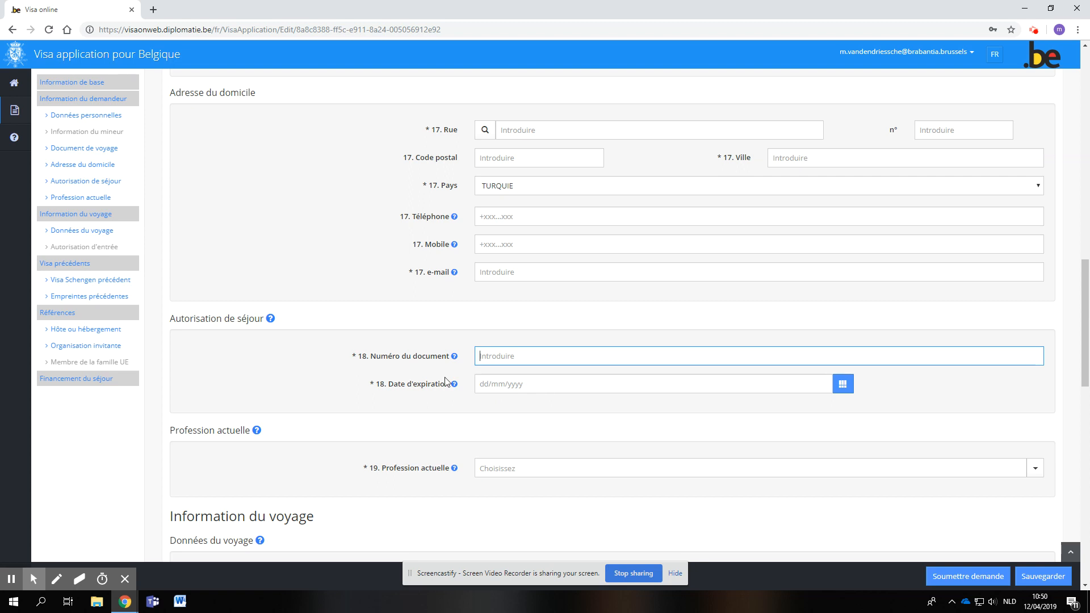
- Set the applicant's current occupation to Commerçant, indépendant
scroll(350, 393, down, 3)
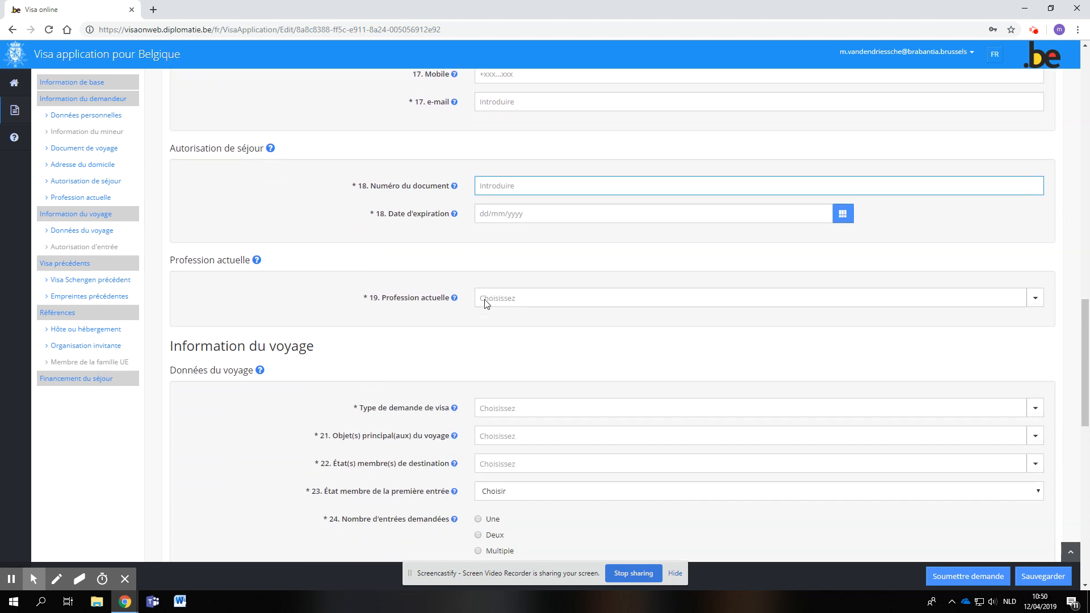
click(486, 301)
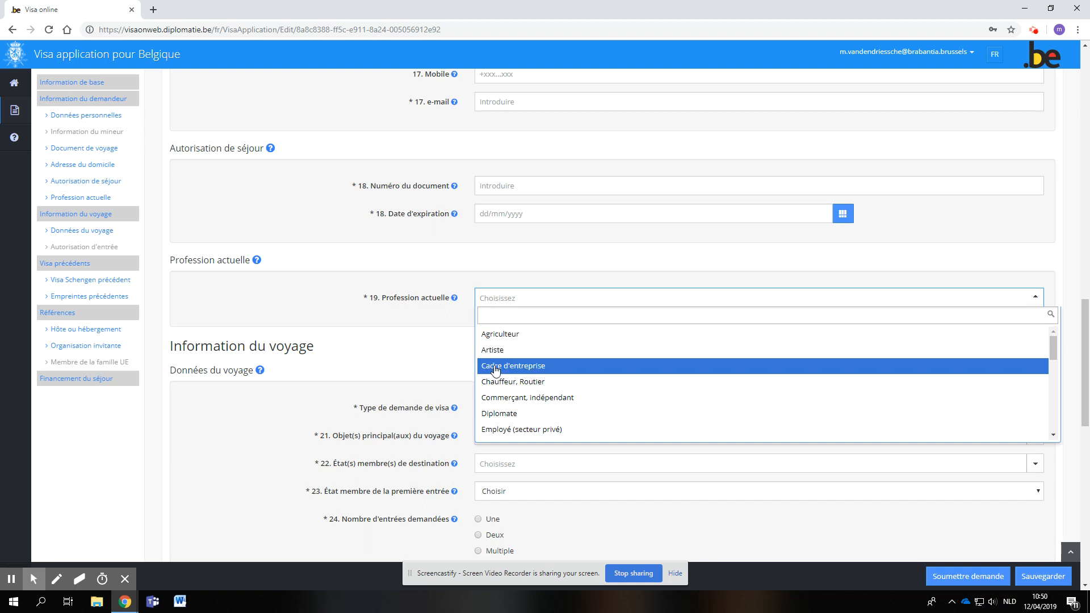
scroll(492, 409, down, 1)
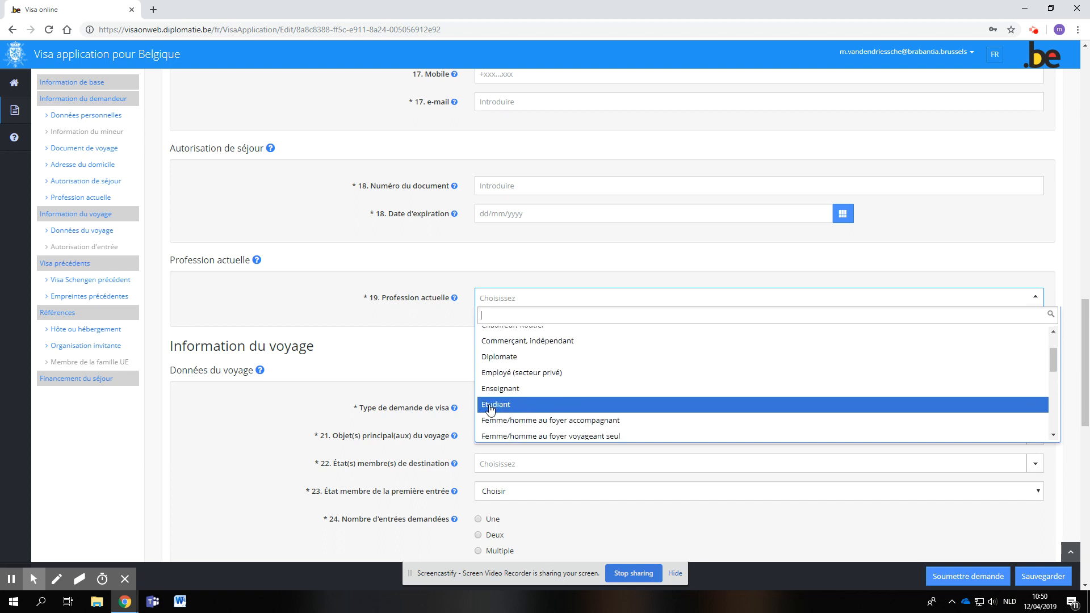
scroll(492, 406, down, 1)
scroll(491, 403, up, 1)
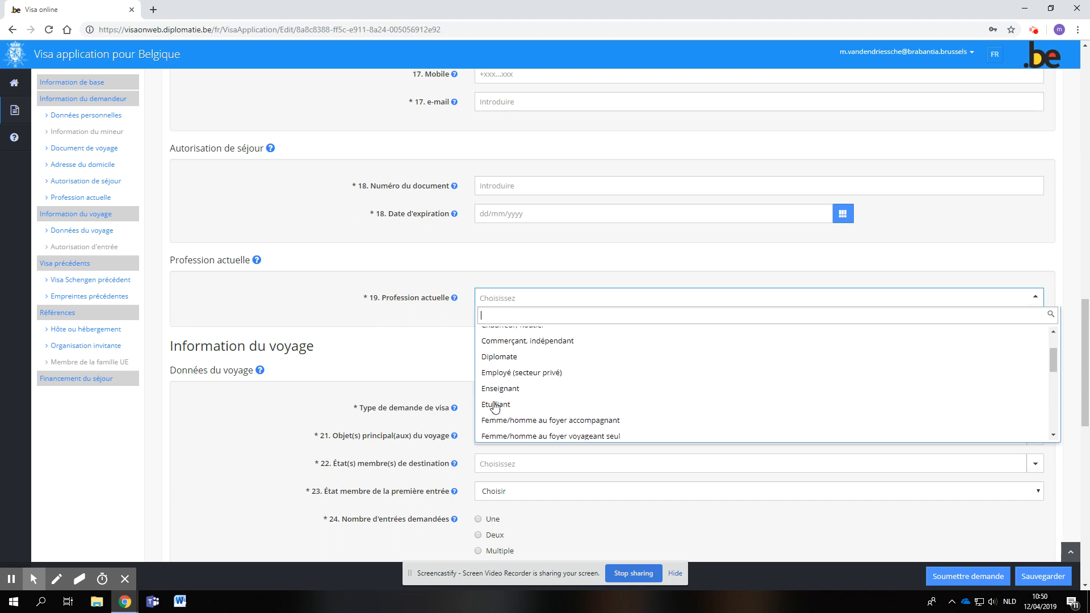
click(506, 343)
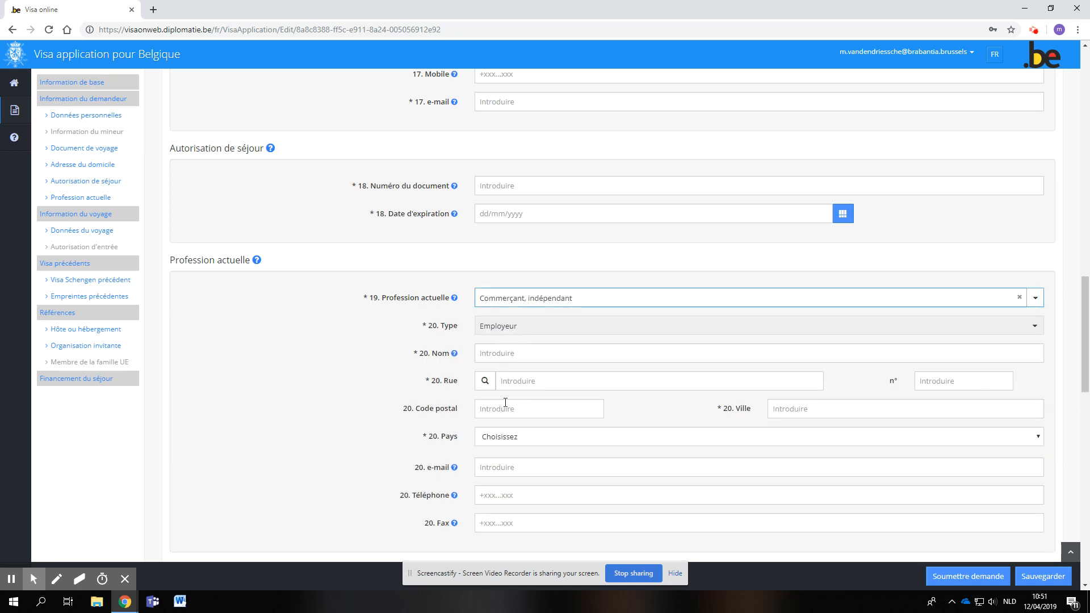
click(533, 298)
scroll(519, 363, down, 4)
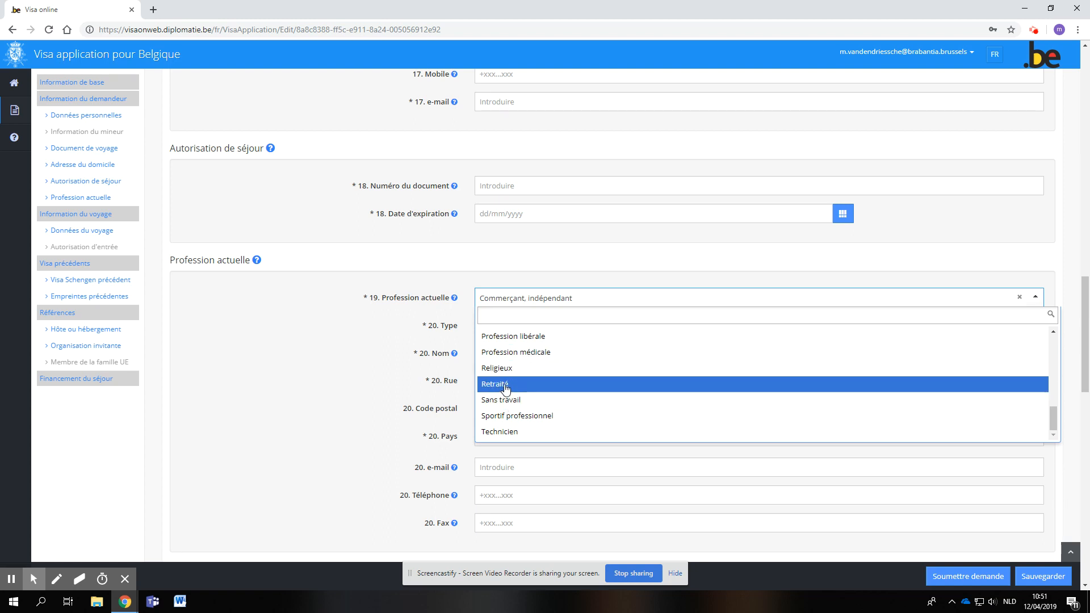
scroll(511, 414, down, 2)
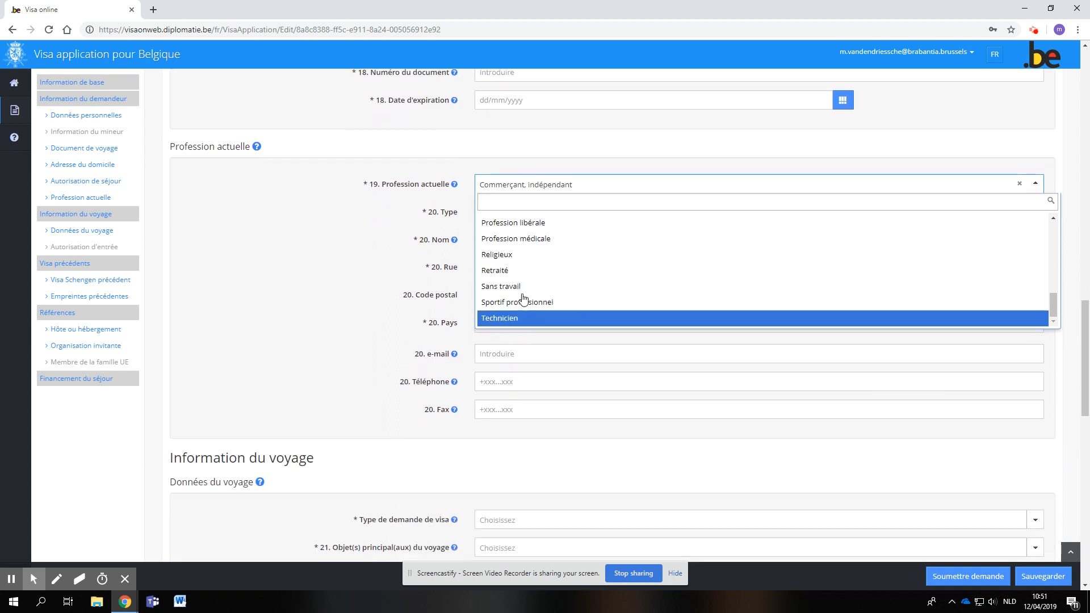
click(407, 242)
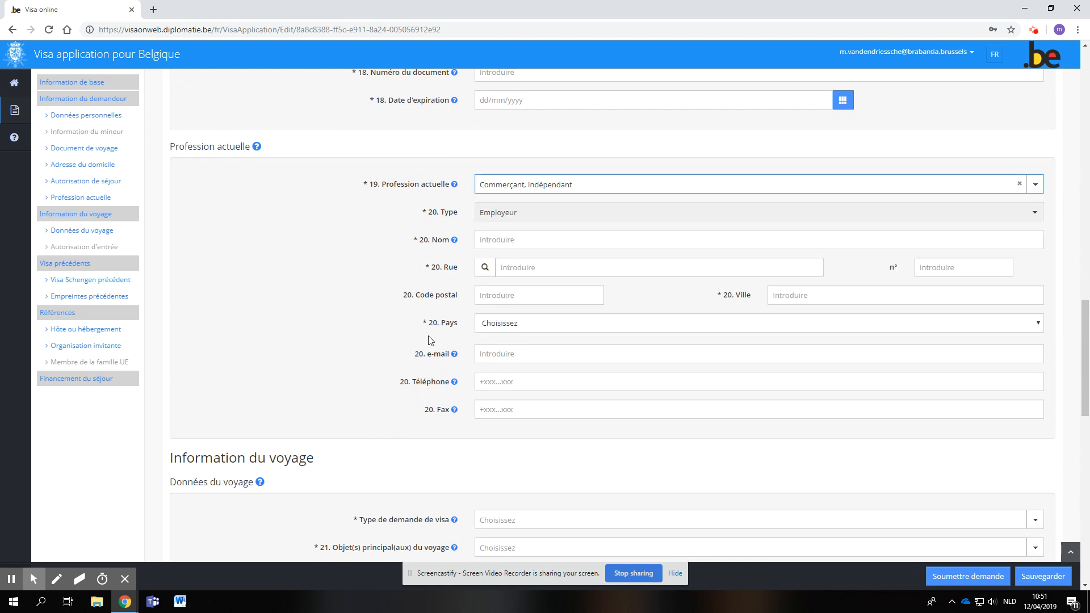
- Switch the applicant's current occupation to Sans travail and back to Commerçant, indépendant
click(540, 189)
scroll(511, 291, down, 10)
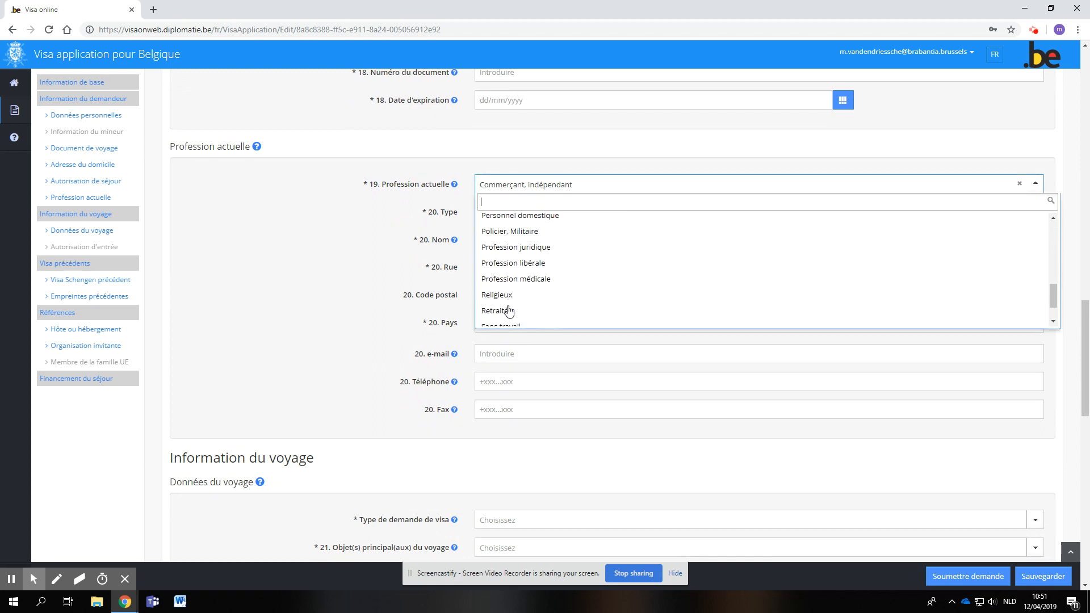
click(513, 288)
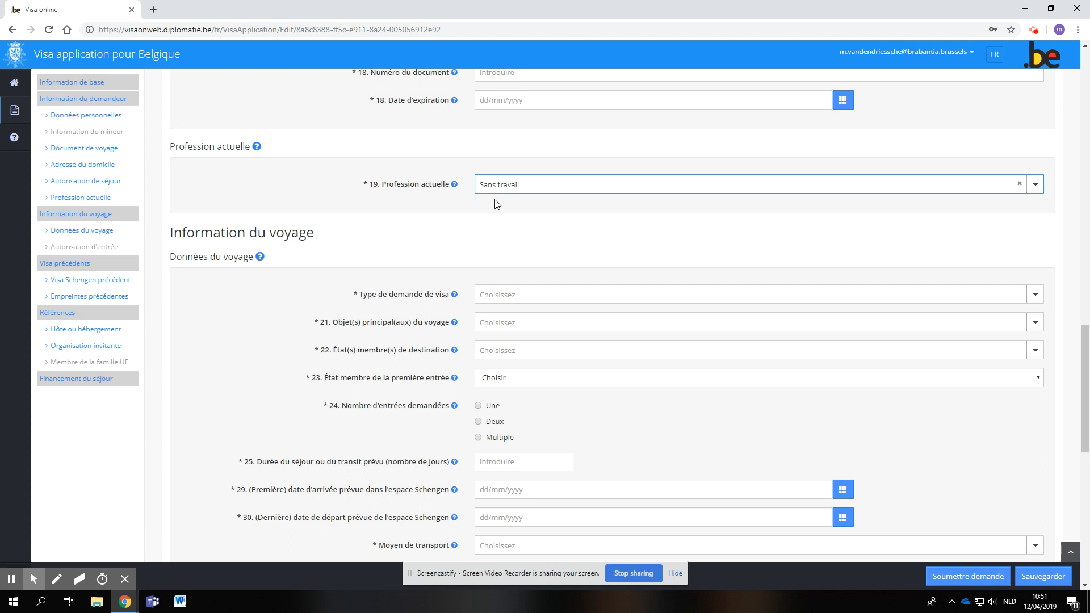
click(524, 190)
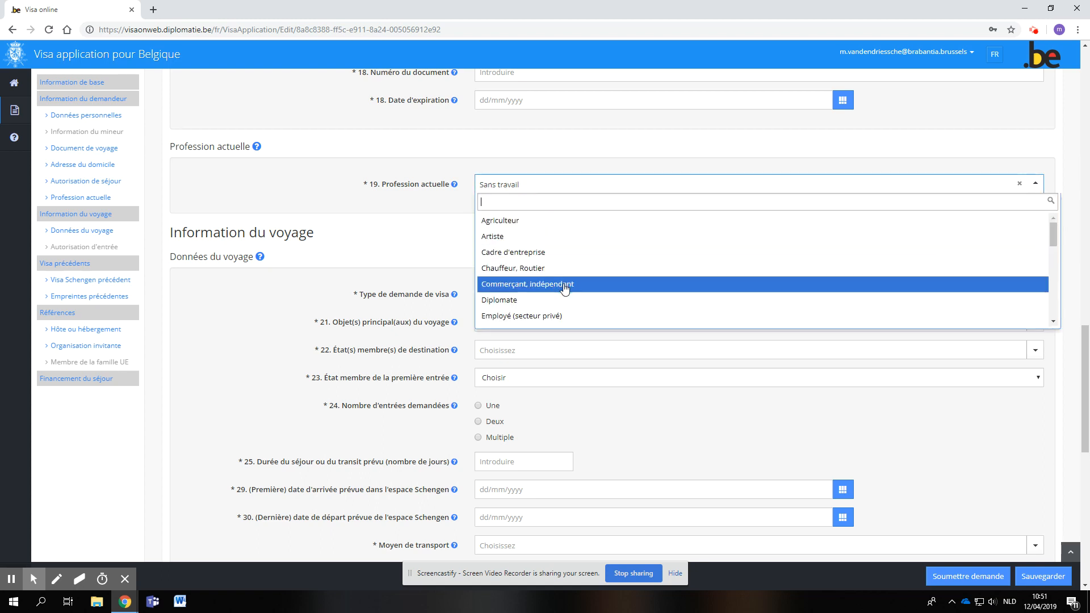
click(531, 290)
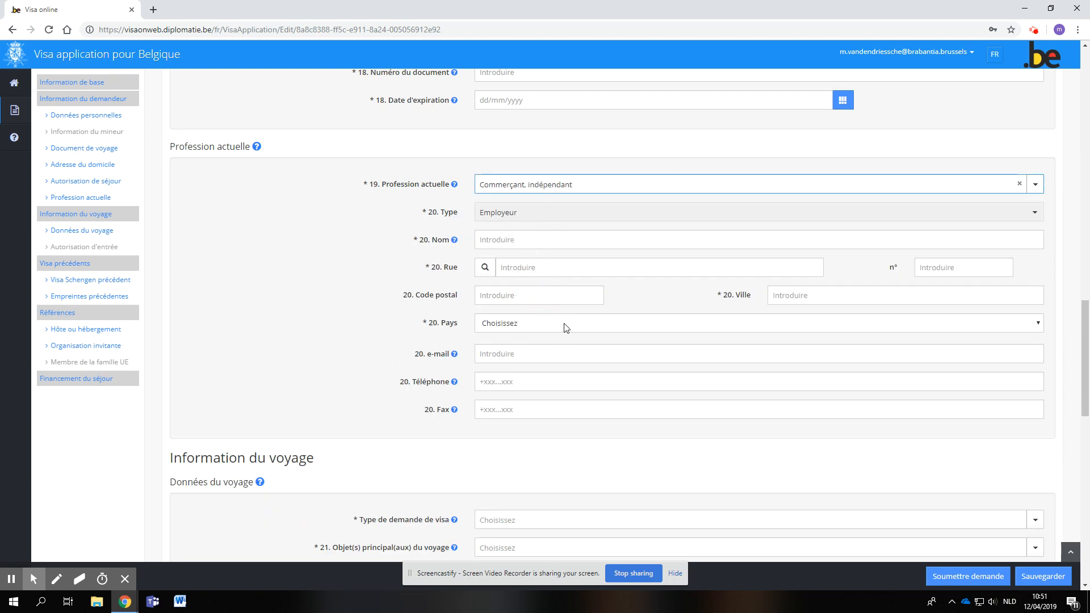
- In the travel data, set the visa application type to D: Long séjour and the main purpose to Regroupement familial art.10
scroll(585, 335, down, 4)
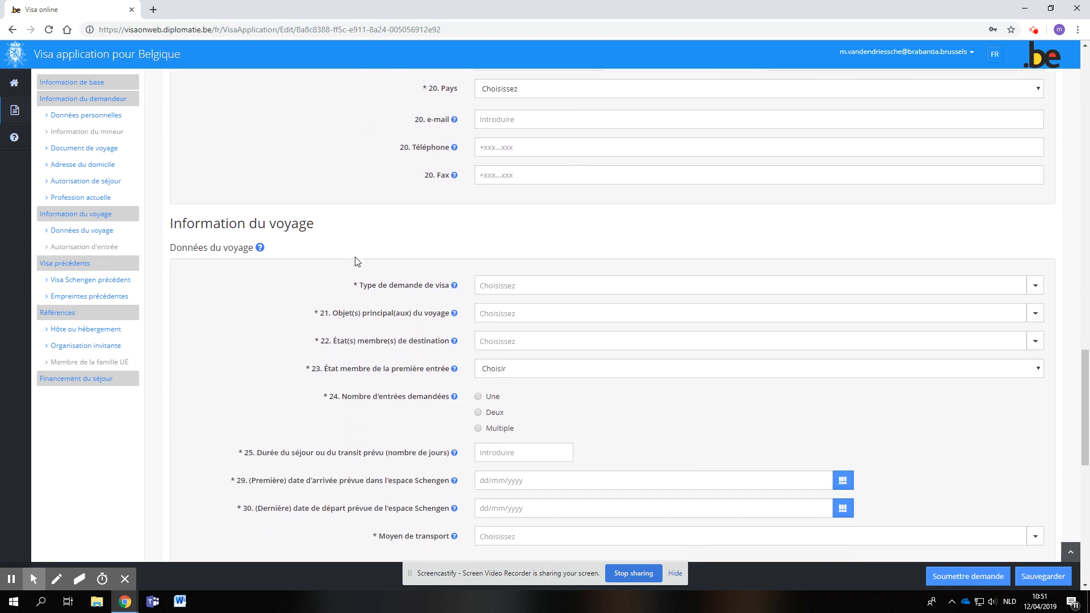
scroll(355, 263, down, 1)
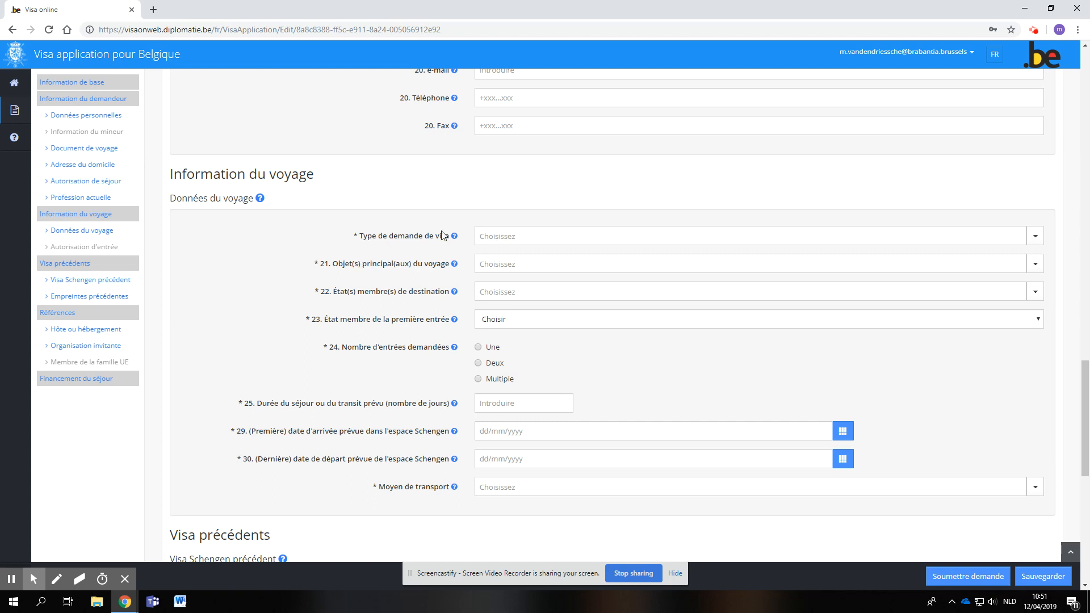
click(494, 240)
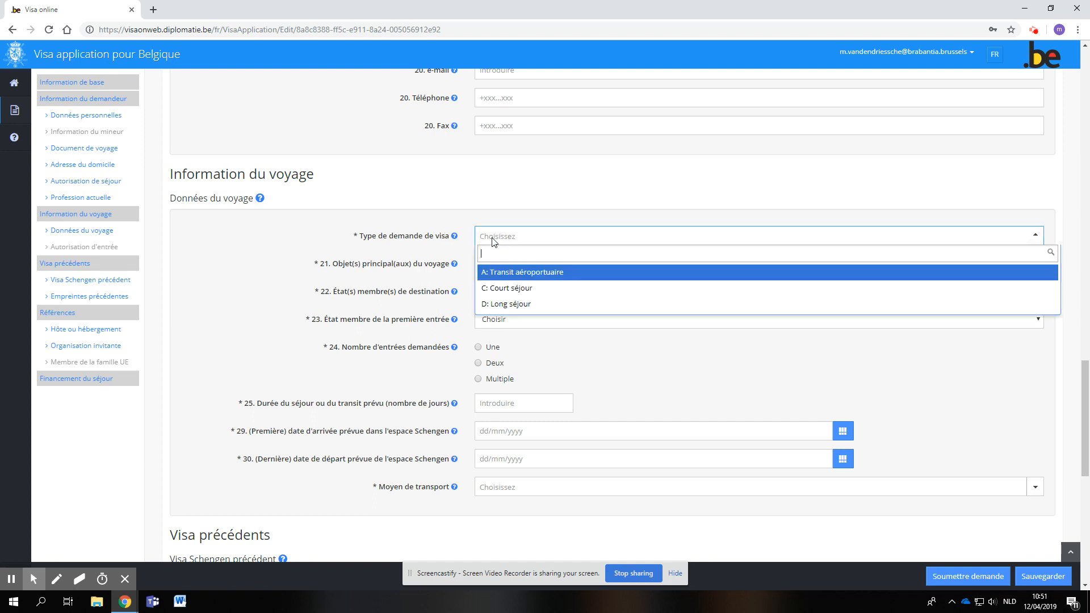
click(506, 307)
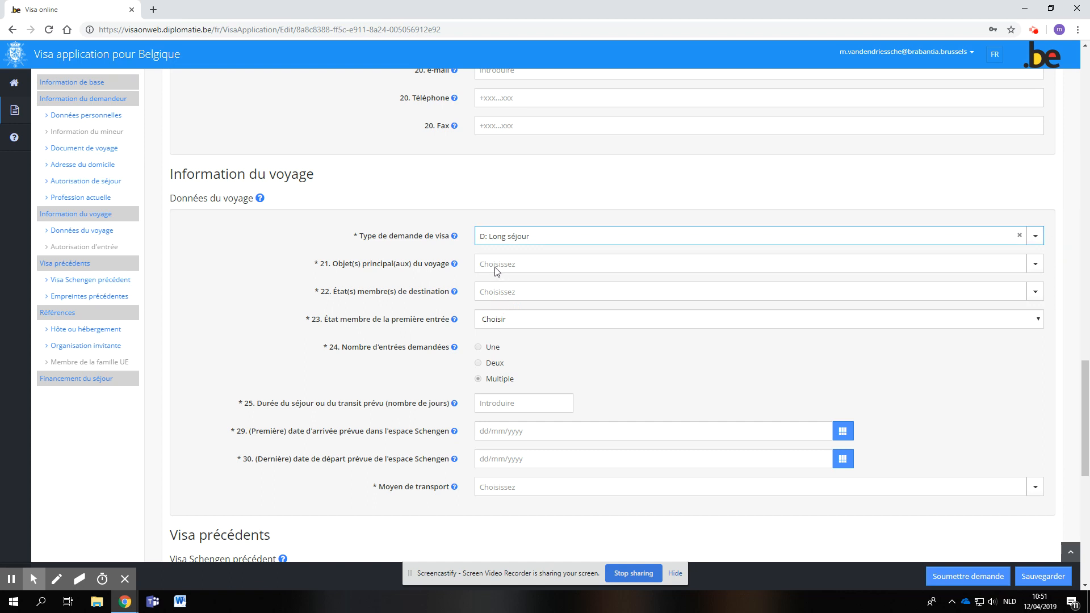
click(410, 265)
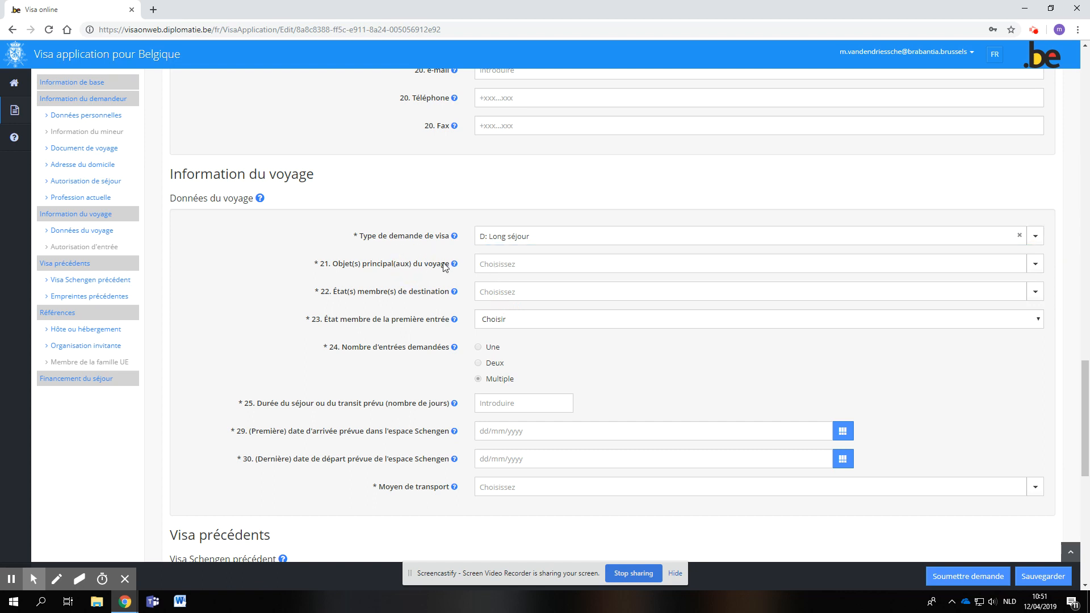
click(519, 266)
scroll(538, 396, down, 6)
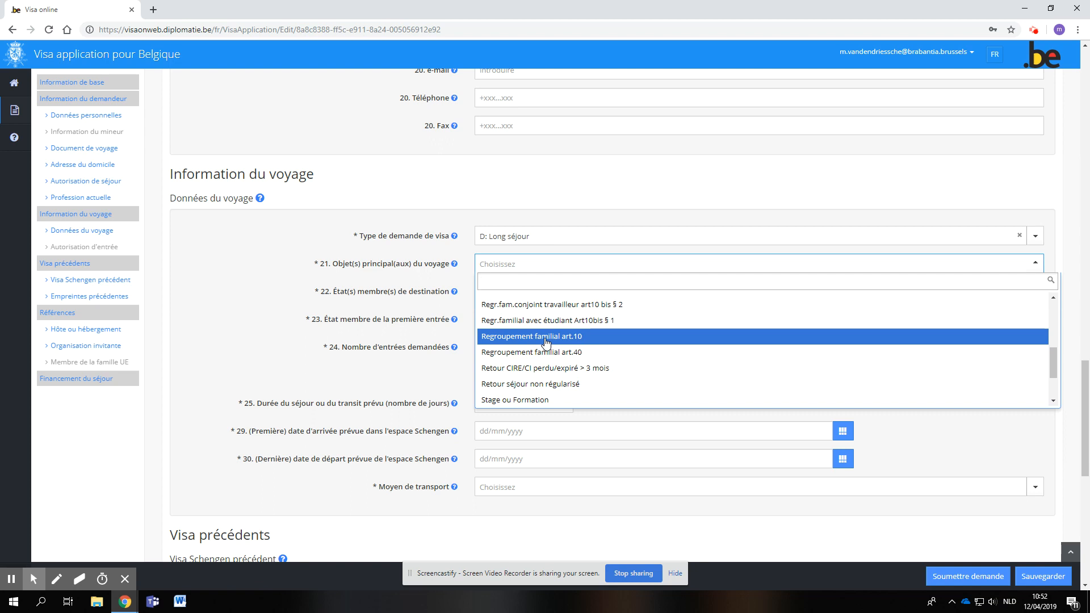
click(544, 341)
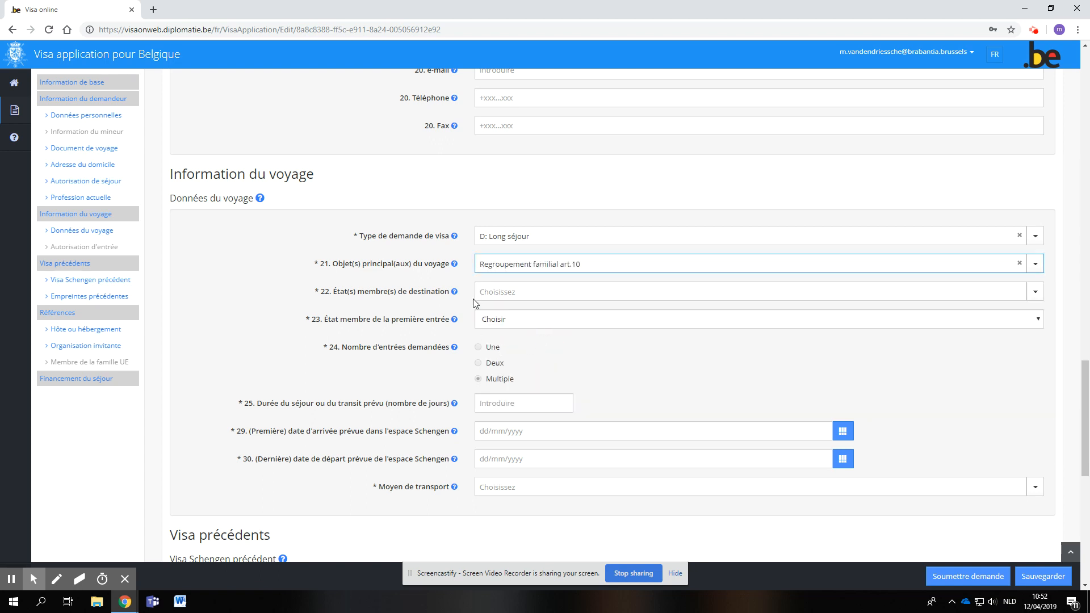
- Set both the destination member state and the member state of first entry to BELGIQUE
click(489, 299)
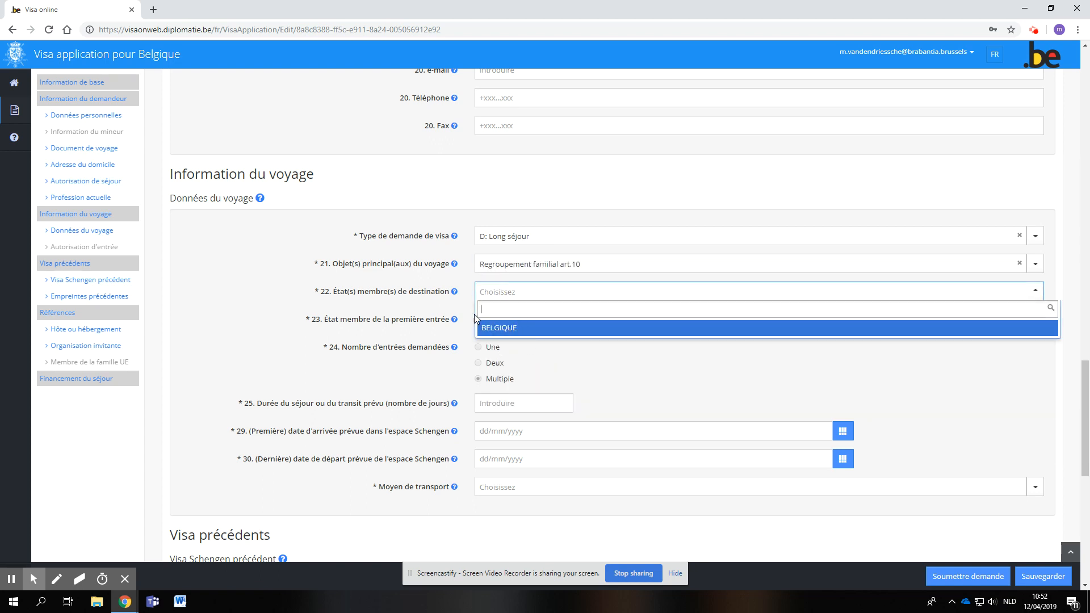
click(496, 331)
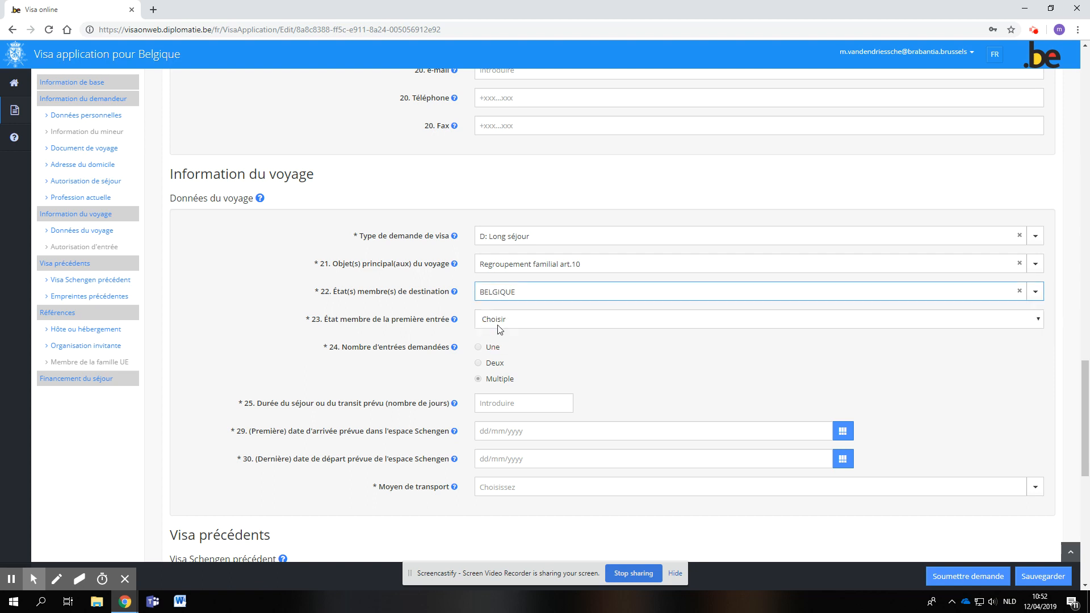
click(492, 323)
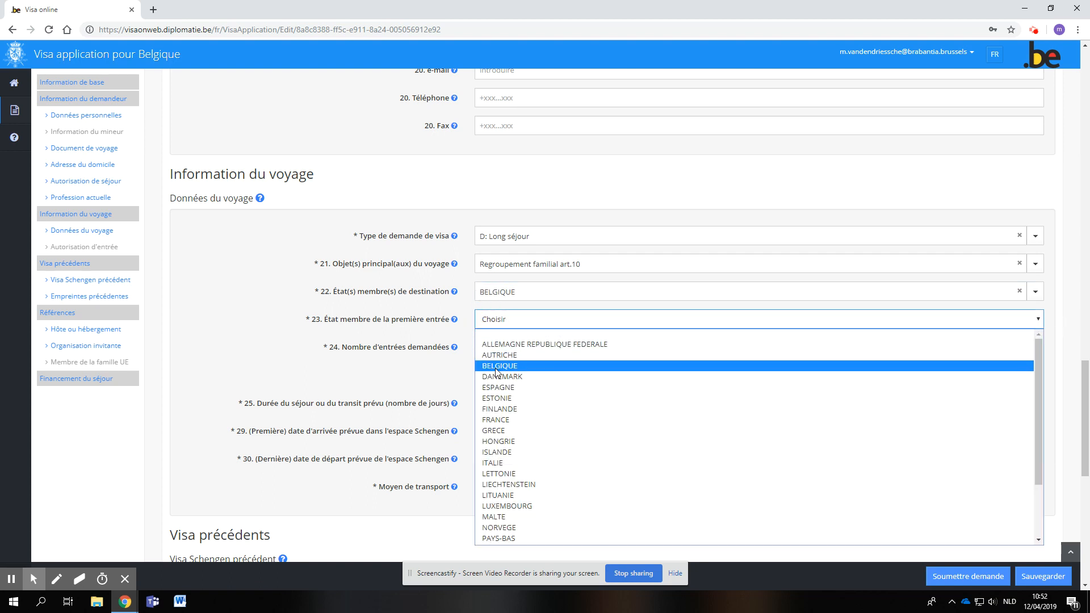
click(496, 367)
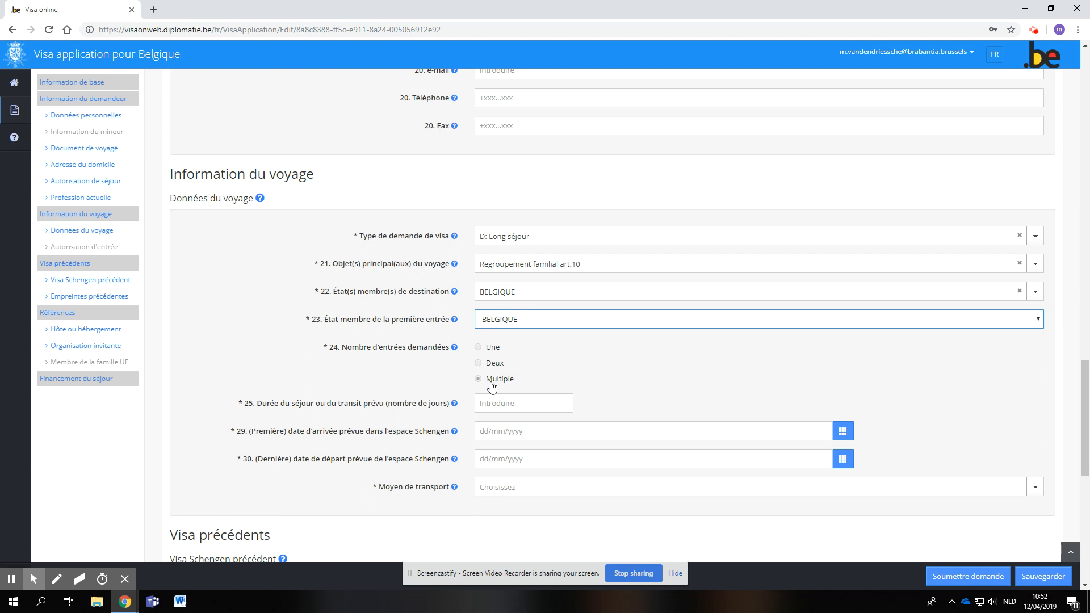
- Set the planned stay duration to 180 days and the first arrival date in the Schengen area to 30/04/2019
scroll(494, 375, down, 1)
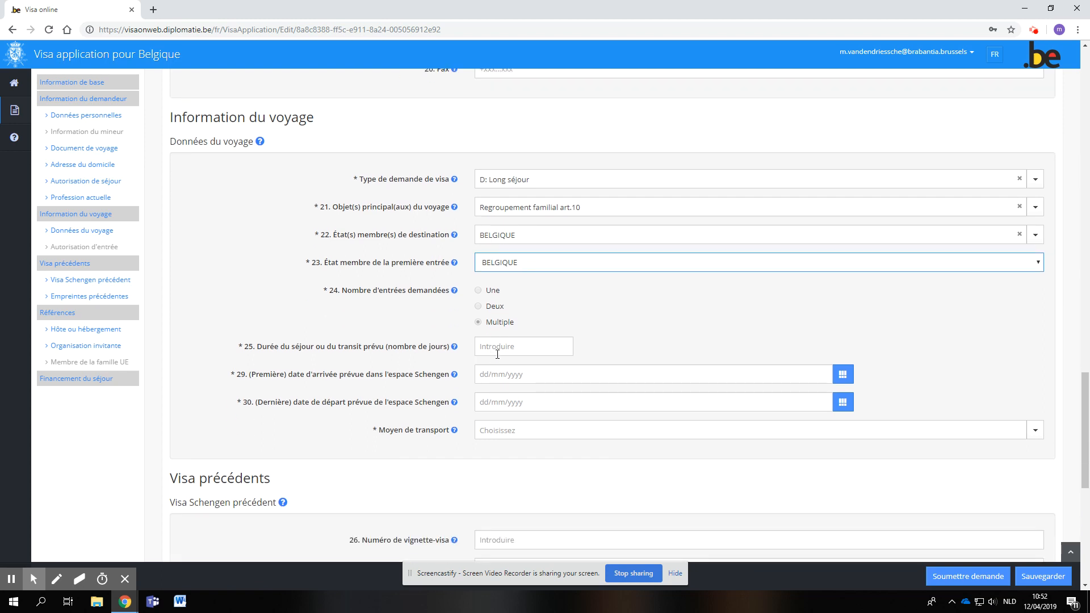
click(498, 355)
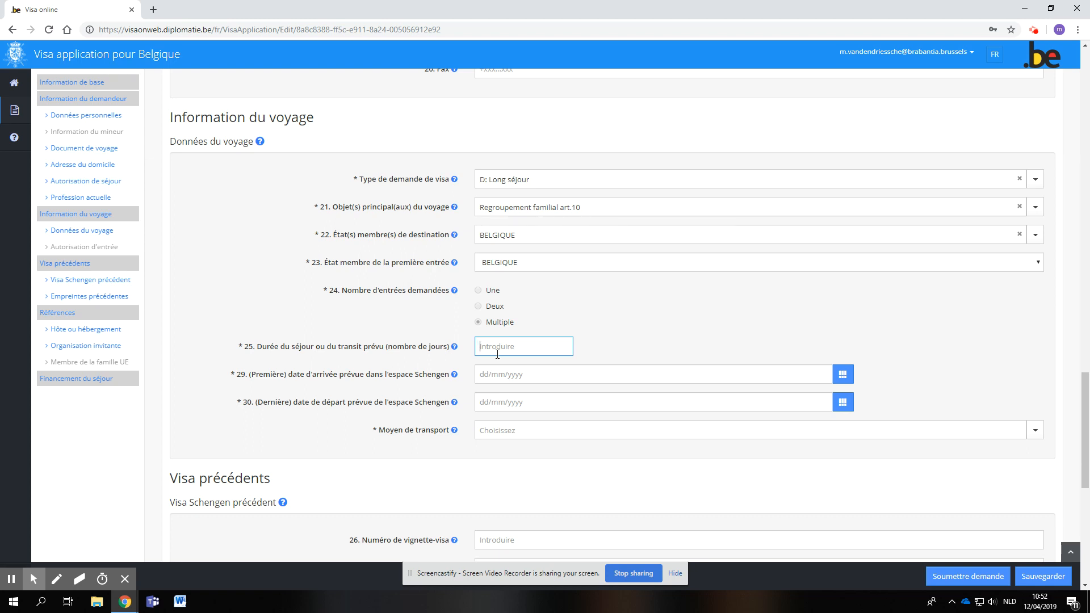
text(180)
click(482, 376)
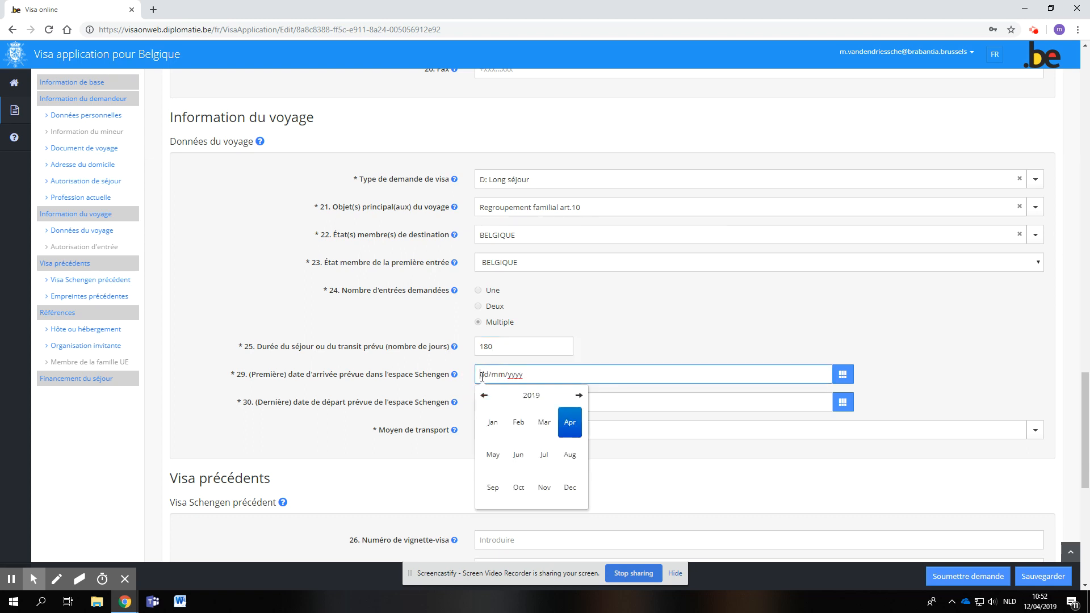
click(570, 423)
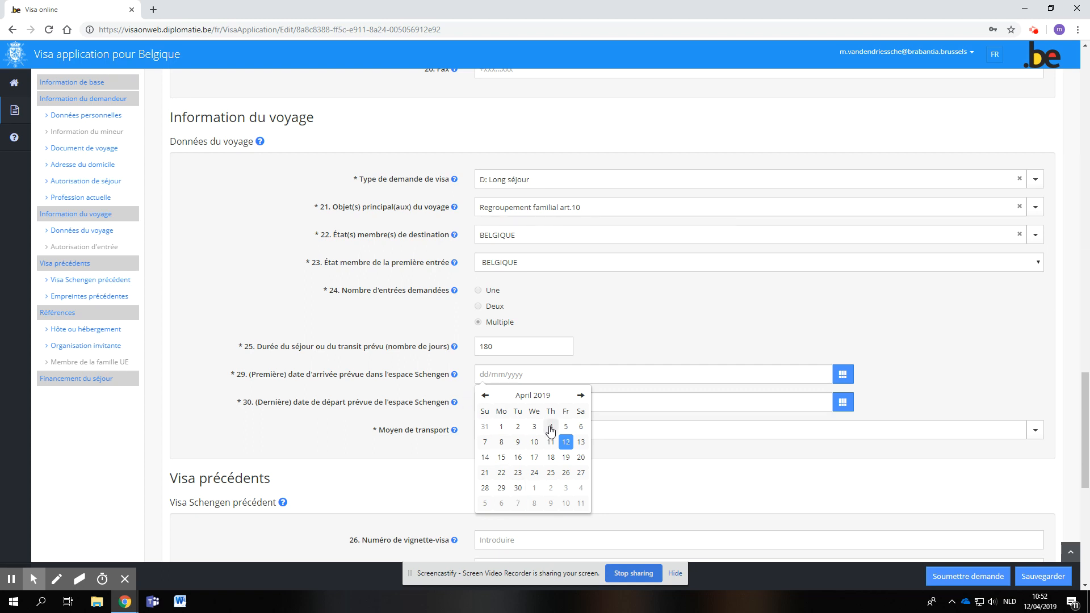
click(518, 489)
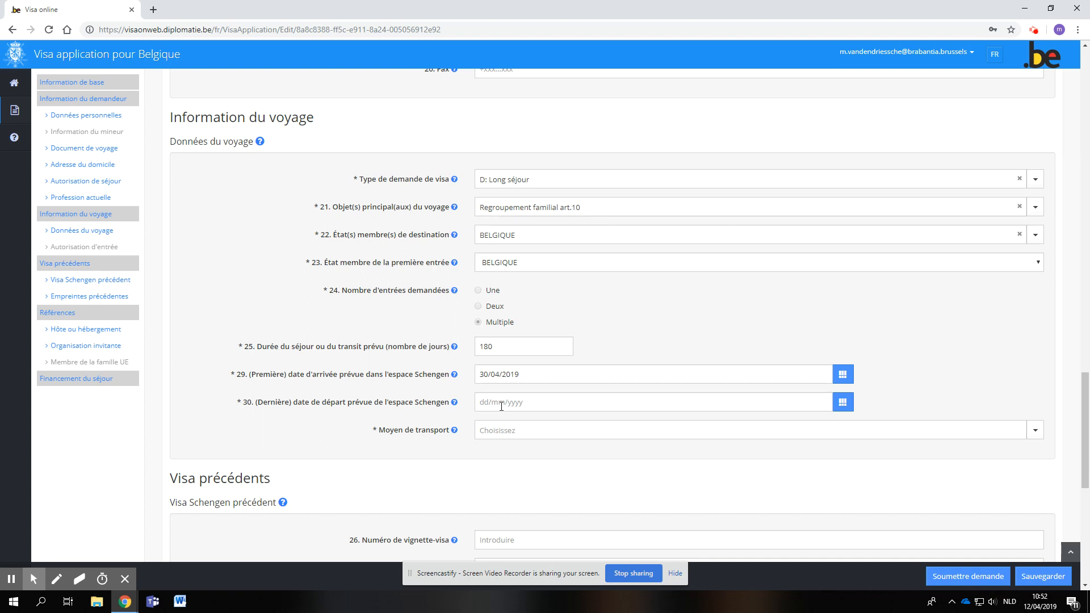
- Set the last departure date from the Schengen area to 30/10/2019 and the means of transport to Avion
click(502, 406)
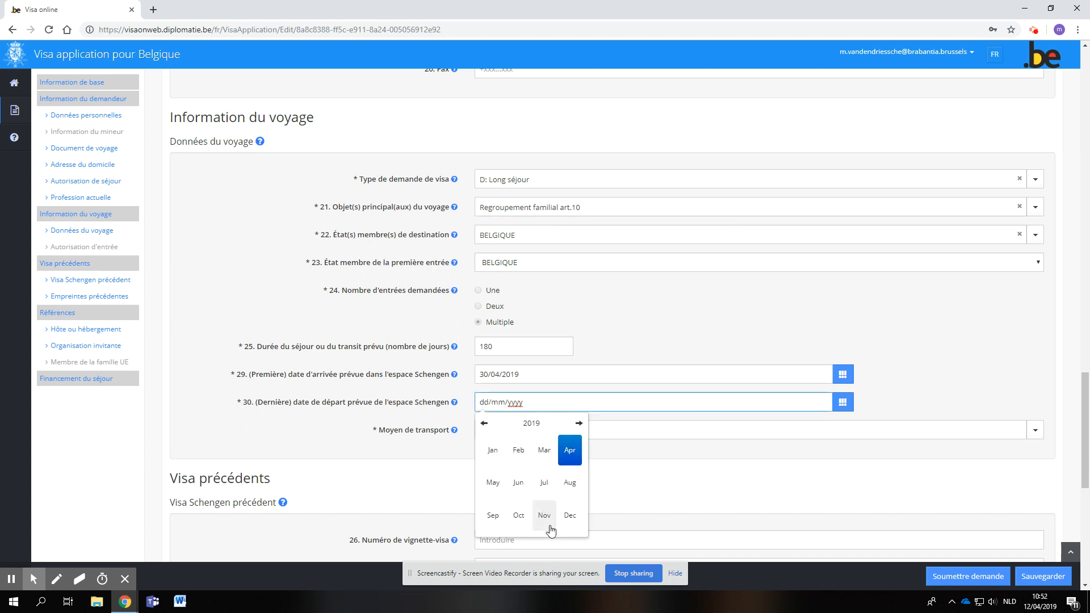
click(517, 518)
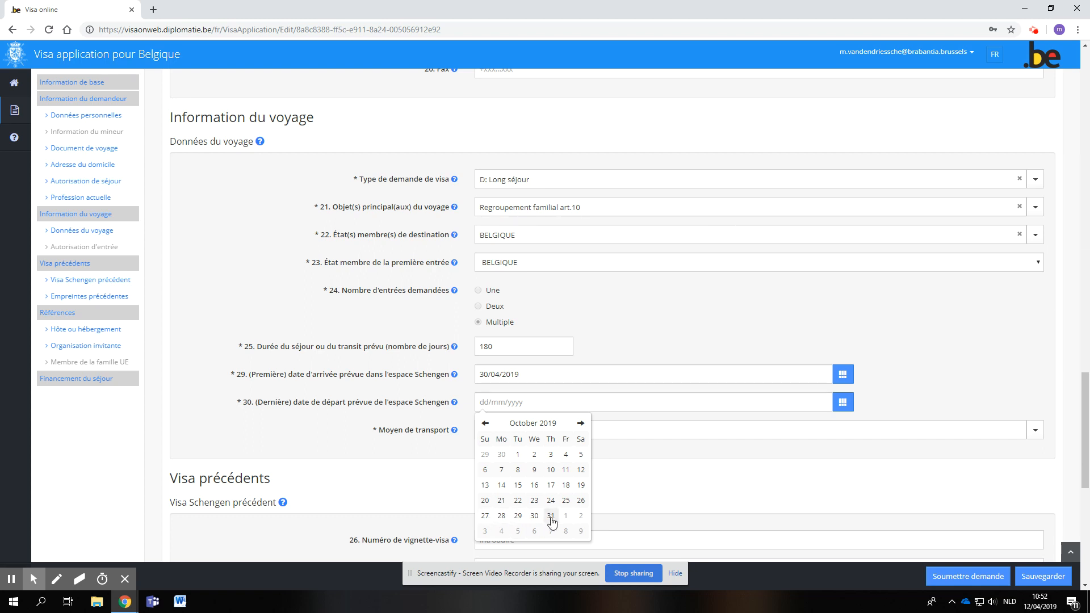
click(551, 517)
click(499, 407)
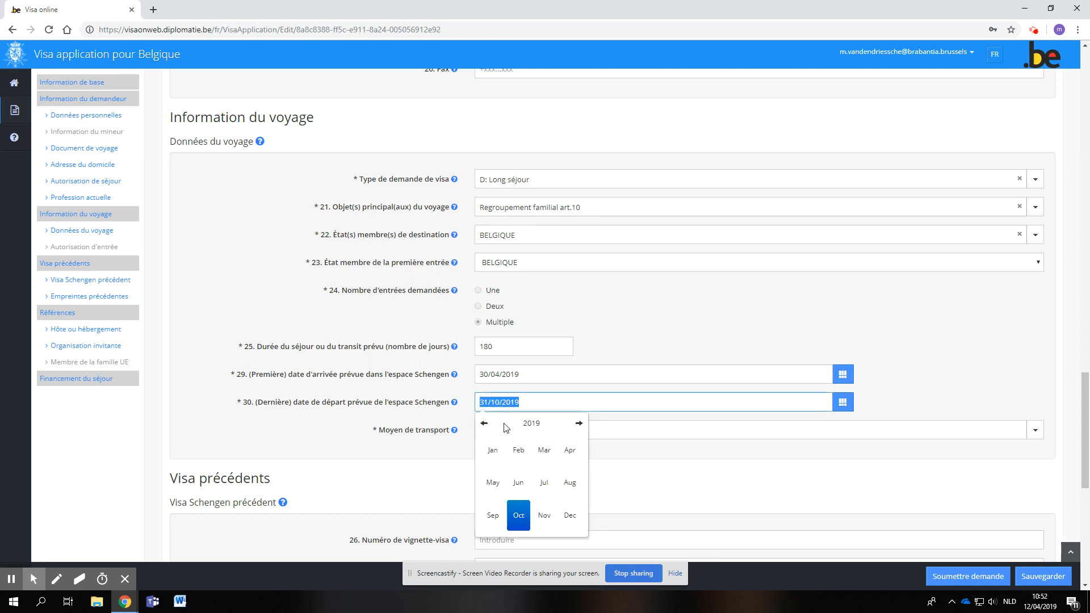
click(517, 516)
click(534, 515)
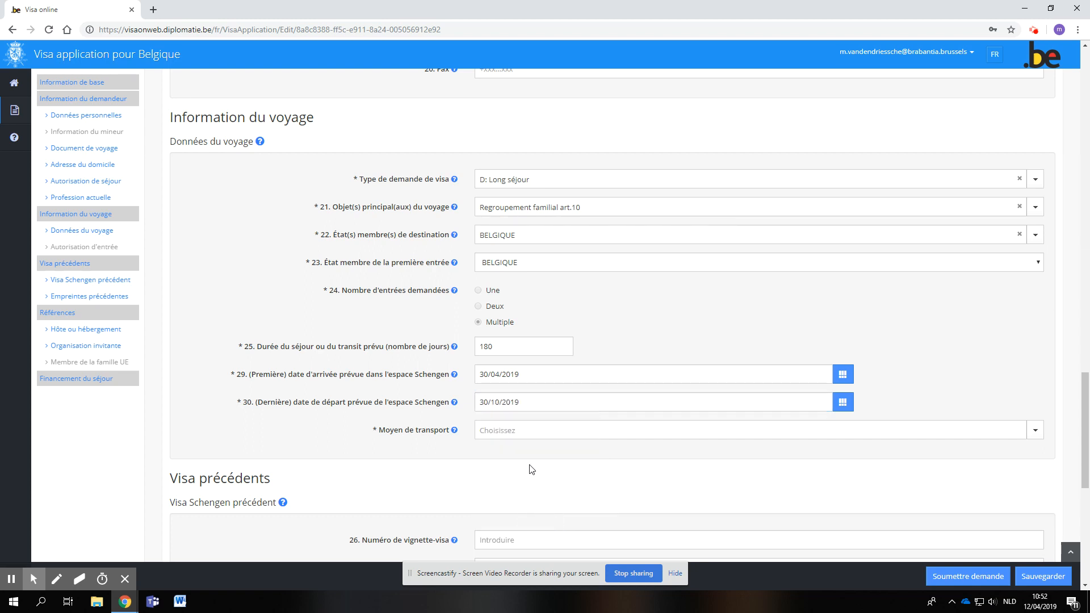
click(519, 433)
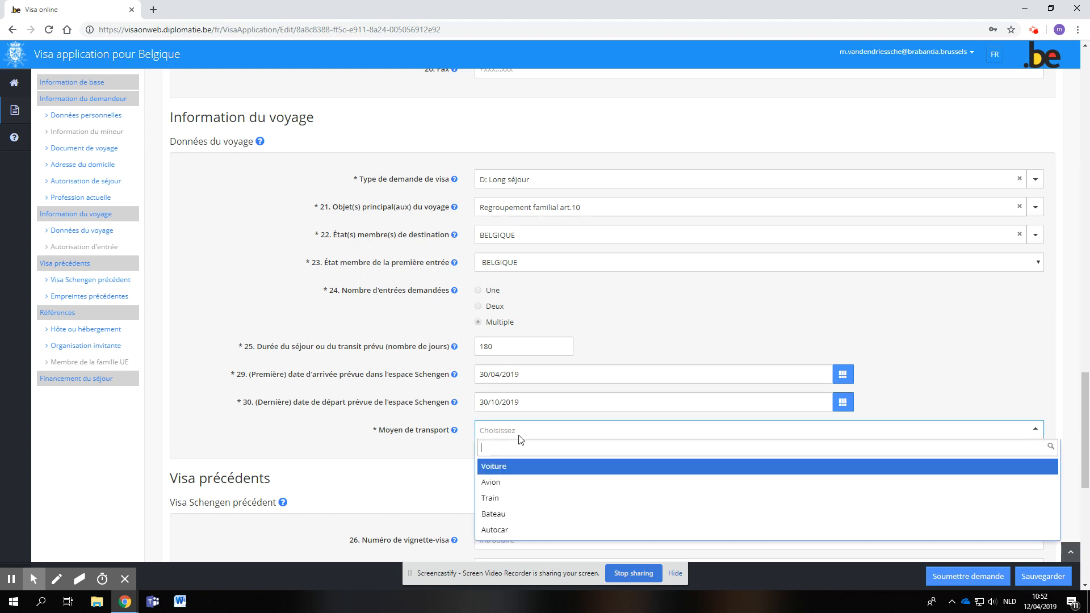
click(503, 483)
- In the Références section, set the Hôte ou hébergement type to Personne
scroll(401, 478, down, 4)
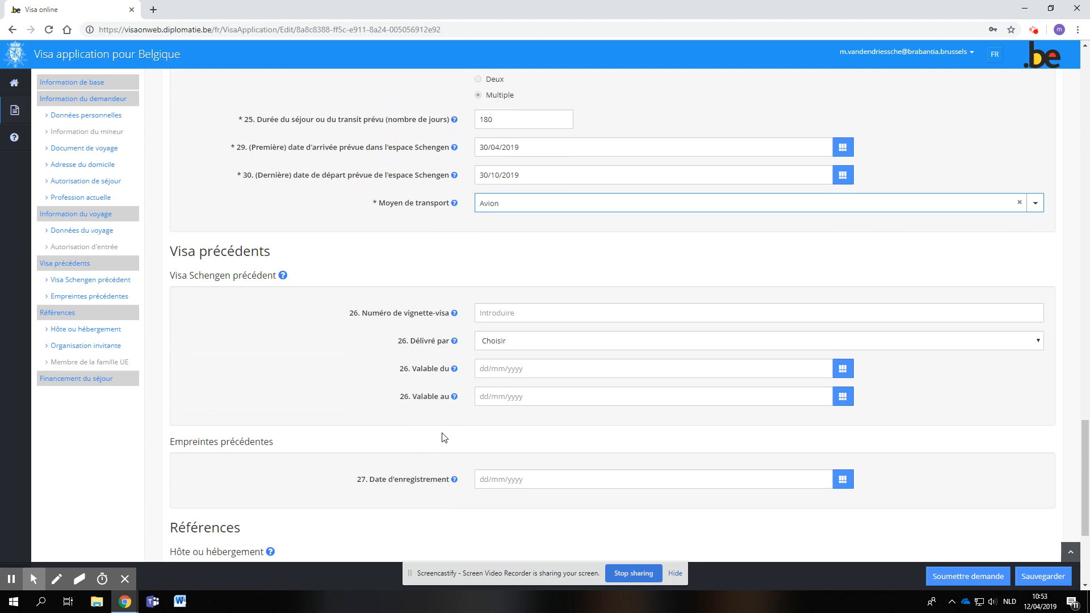
scroll(414, 438, down, 3)
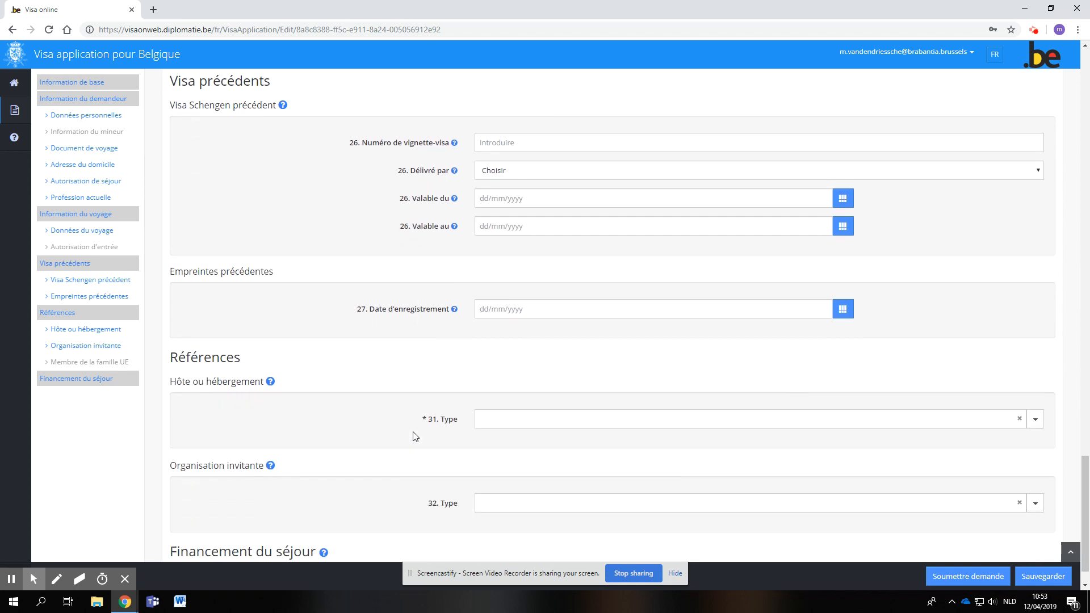
scroll(410, 401, down, 1)
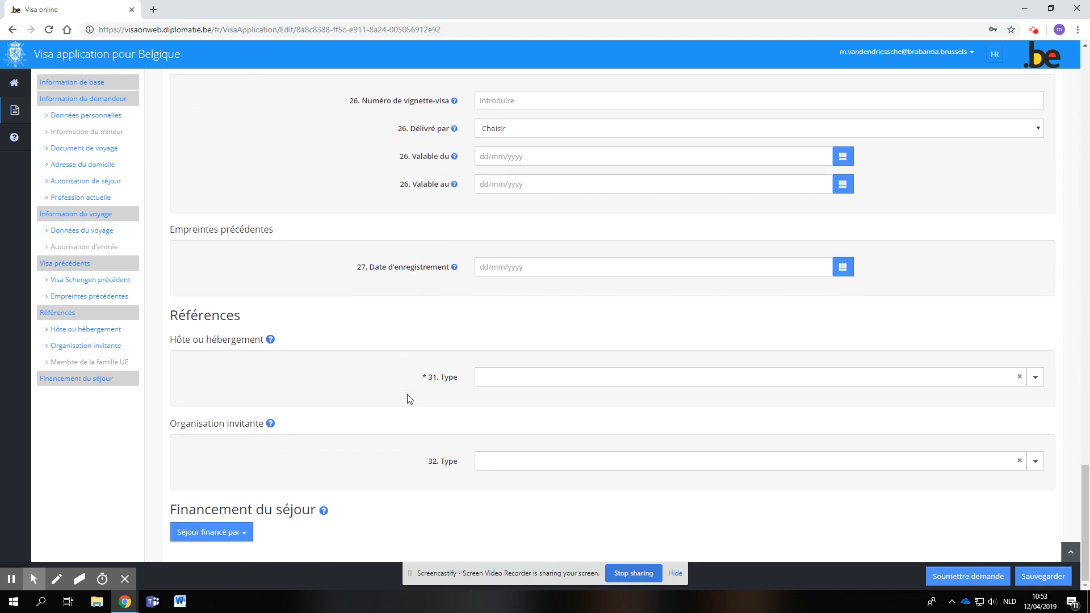
click(526, 376)
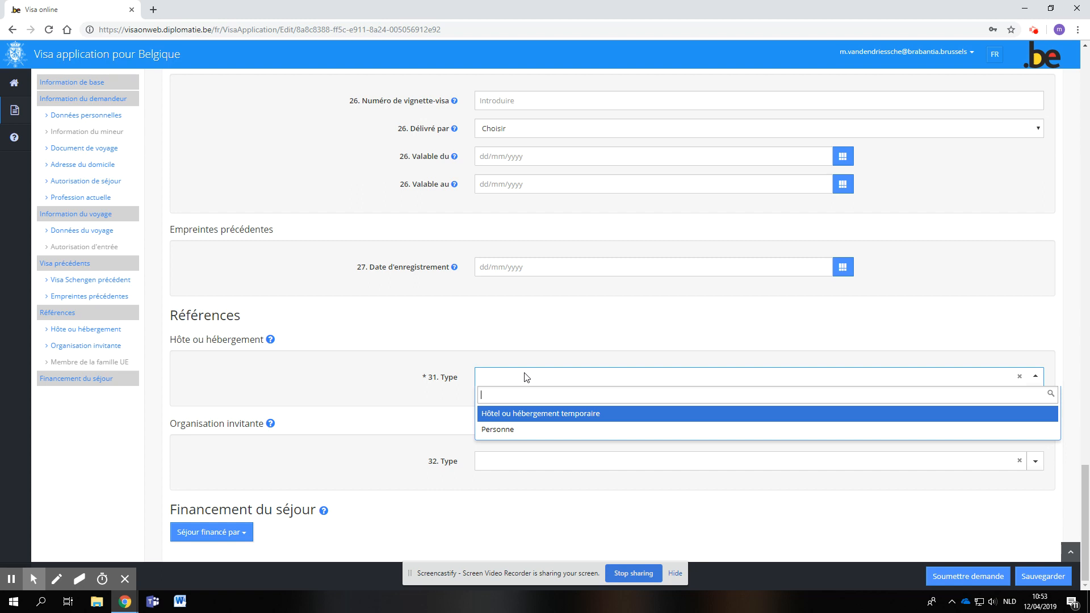
click(500, 433)
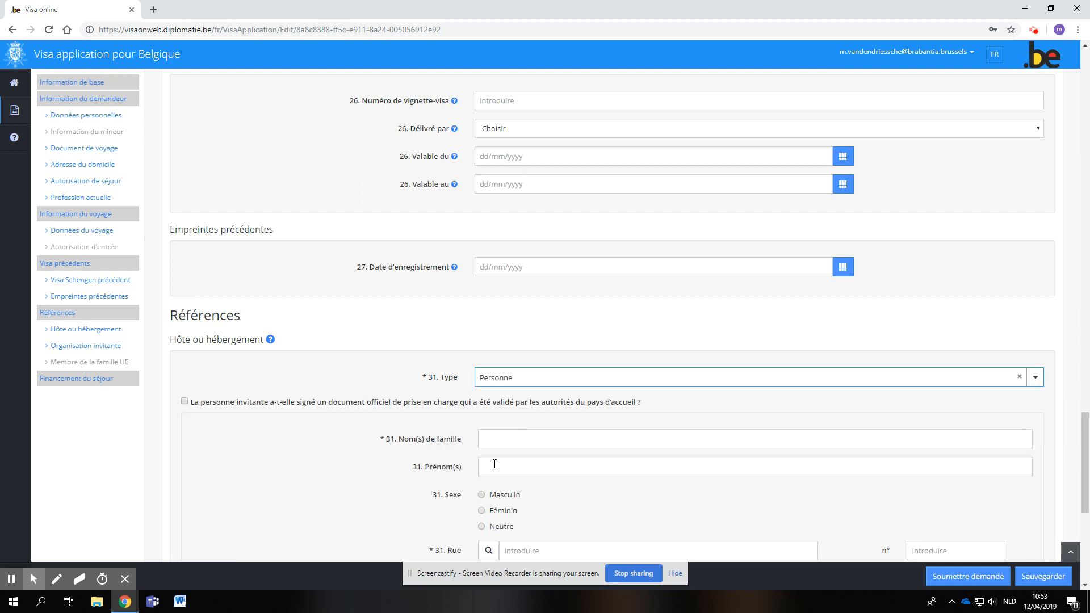
scroll(495, 464, down, 3)
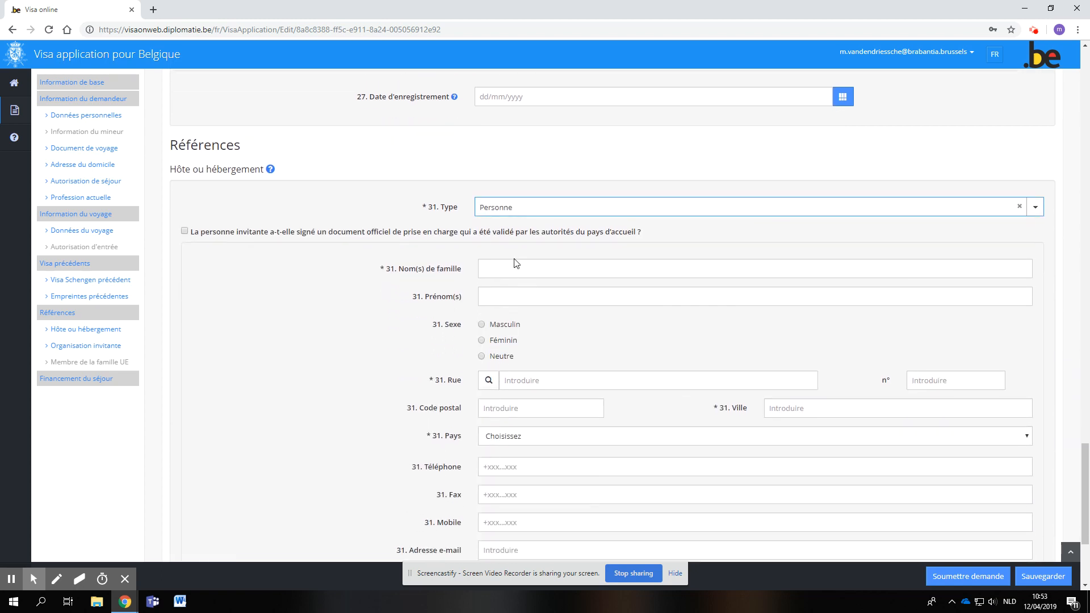
scroll(517, 284, down, 1)
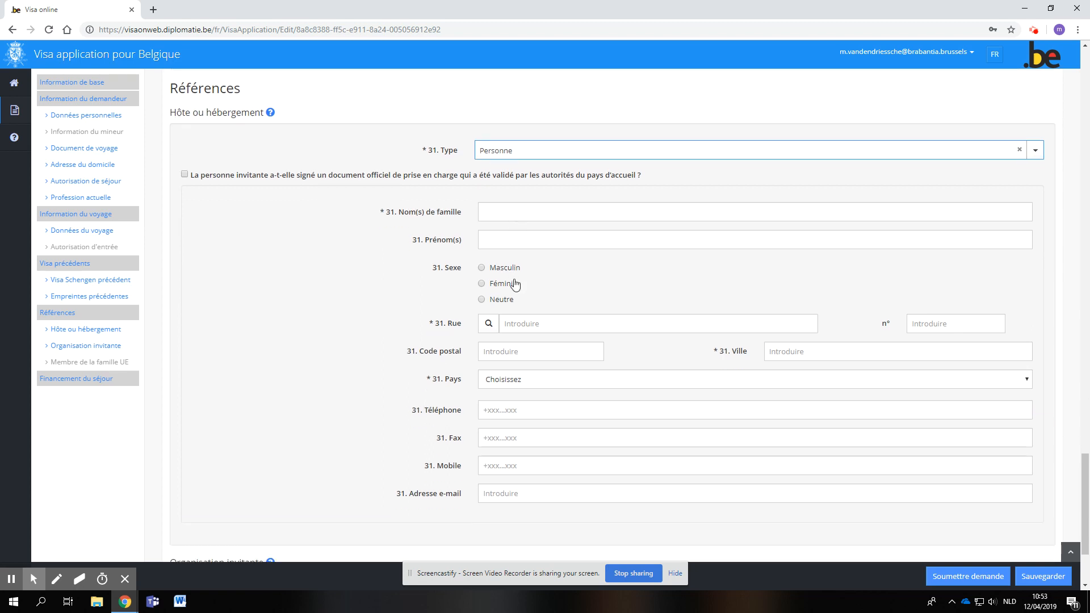
- Examine the host's personal detail fields, the Organisation invitante section and the Séjour financé par options
scroll(538, 398, down, 3)
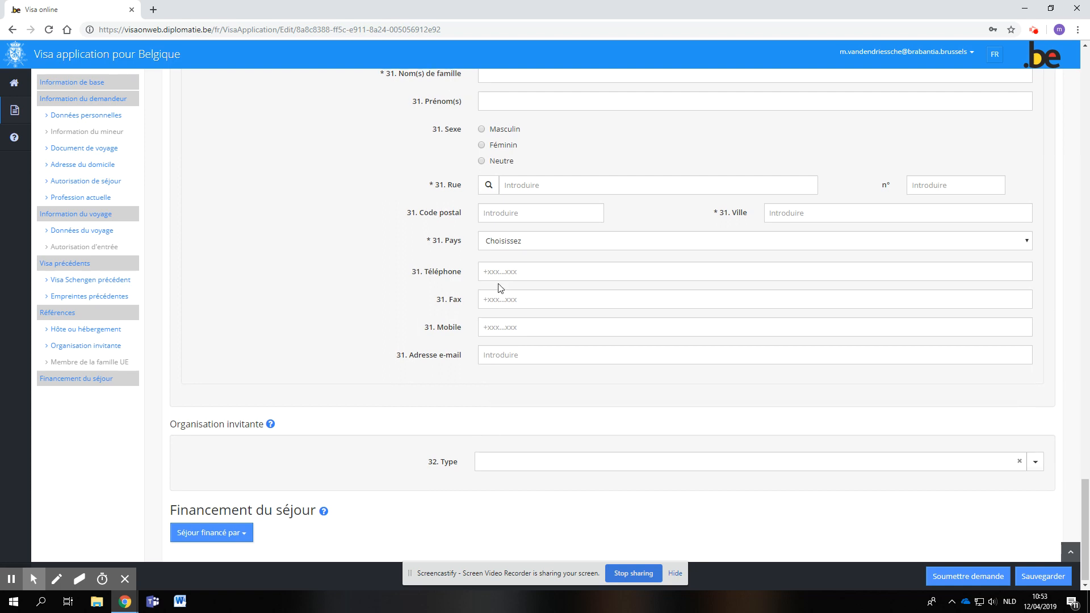
scroll(494, 267, up, 2)
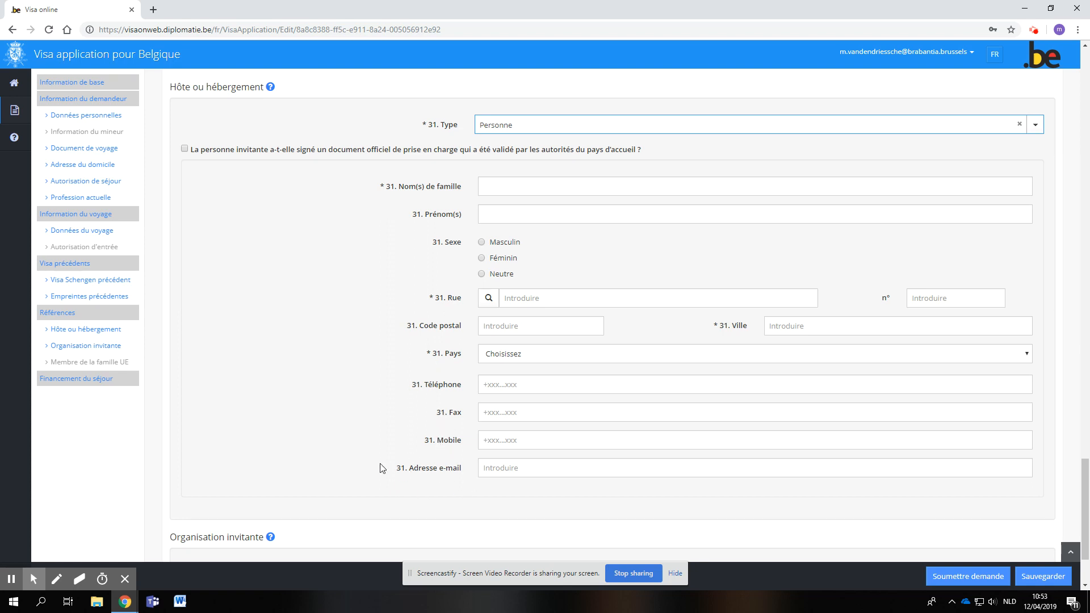
scroll(344, 455, down, 2)
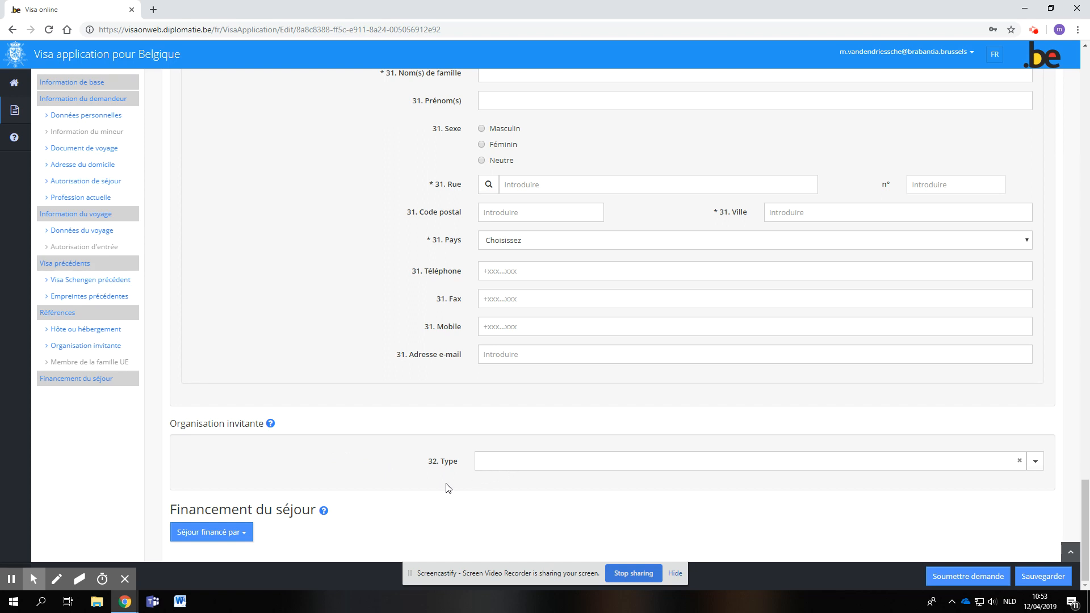
click(243, 538)
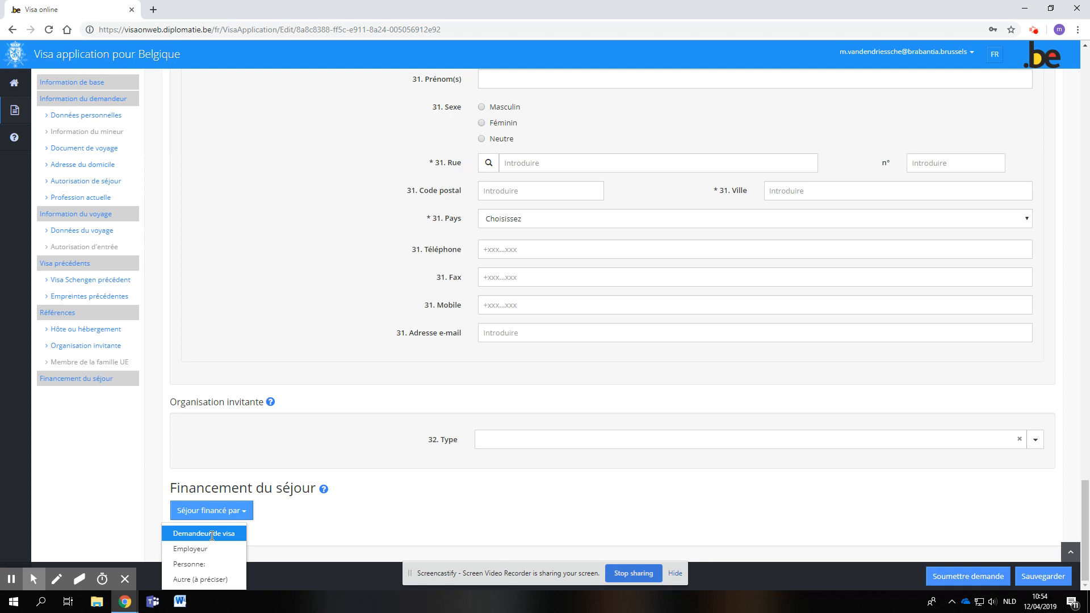
click(12, 581)
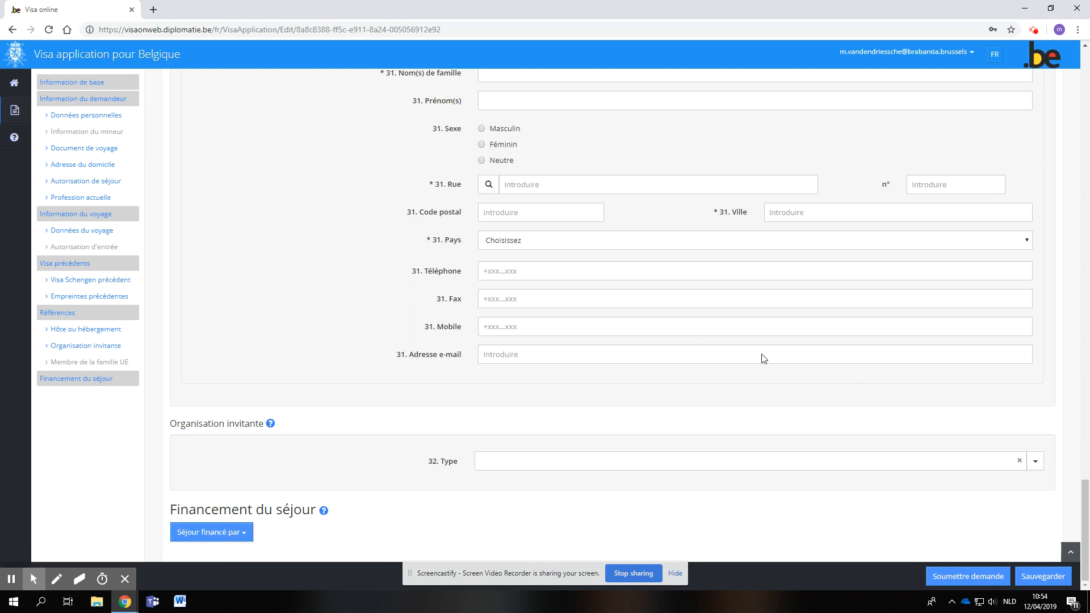
- Try to submit the visa application and review the list of mandatory fields and the flagged entries in Données personnelles
scroll(684, 467, up, 3)
scroll(757, 491, down, 3)
scroll(760, 496, up, 9)
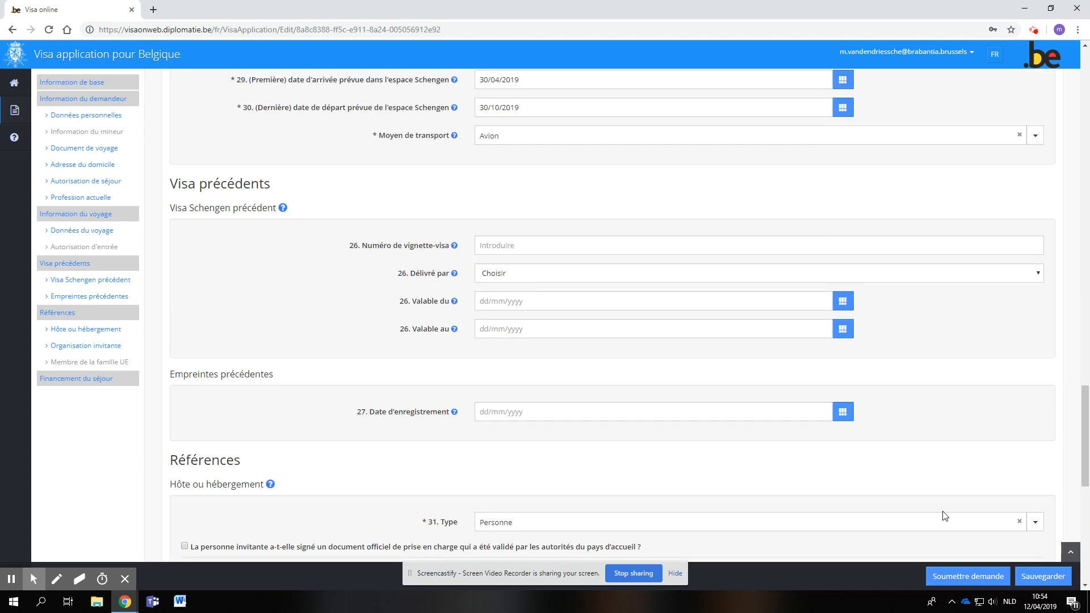
scroll(943, 539, down, 2)
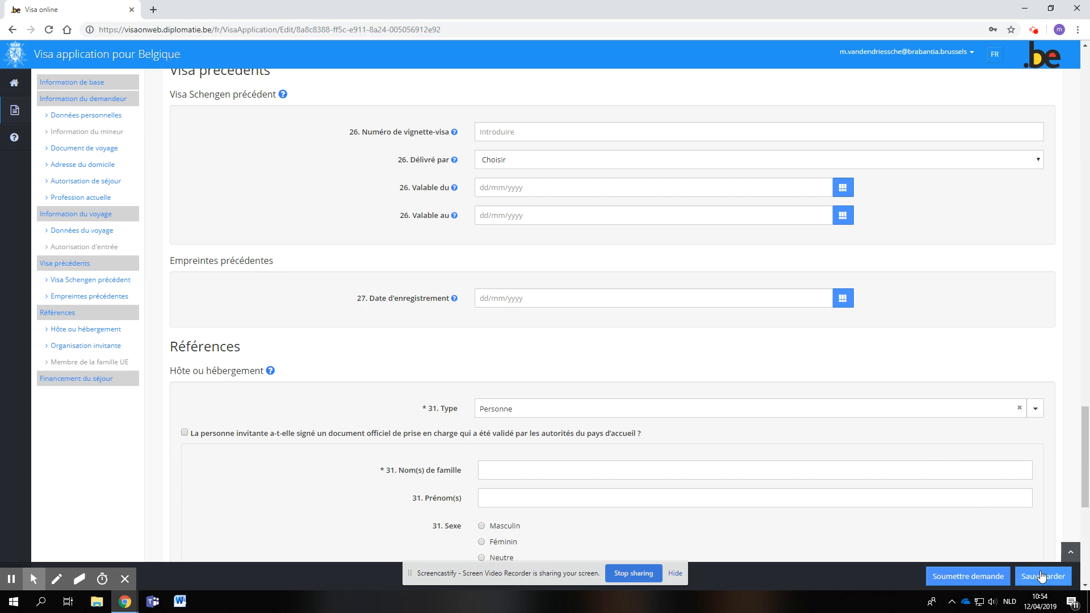
click(954, 585)
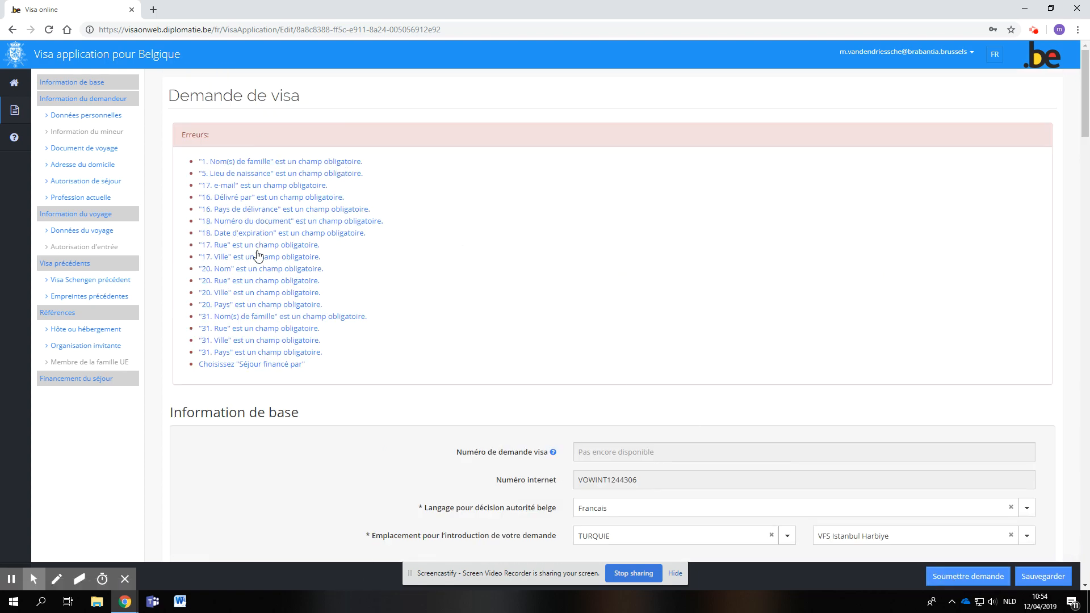
scroll(268, 303, down, 2)
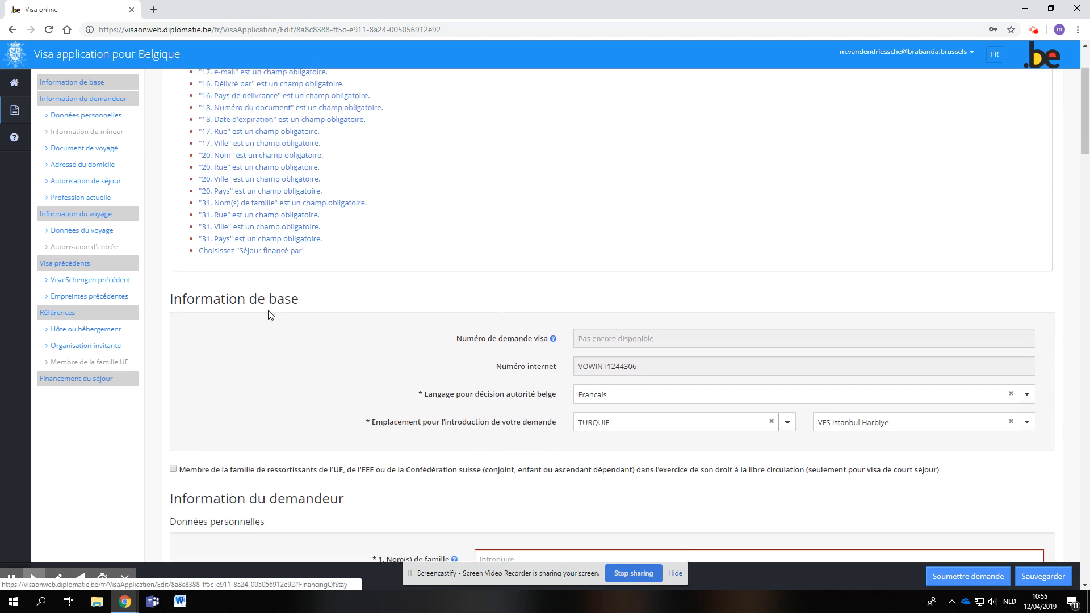
scroll(270, 315, up, 2)
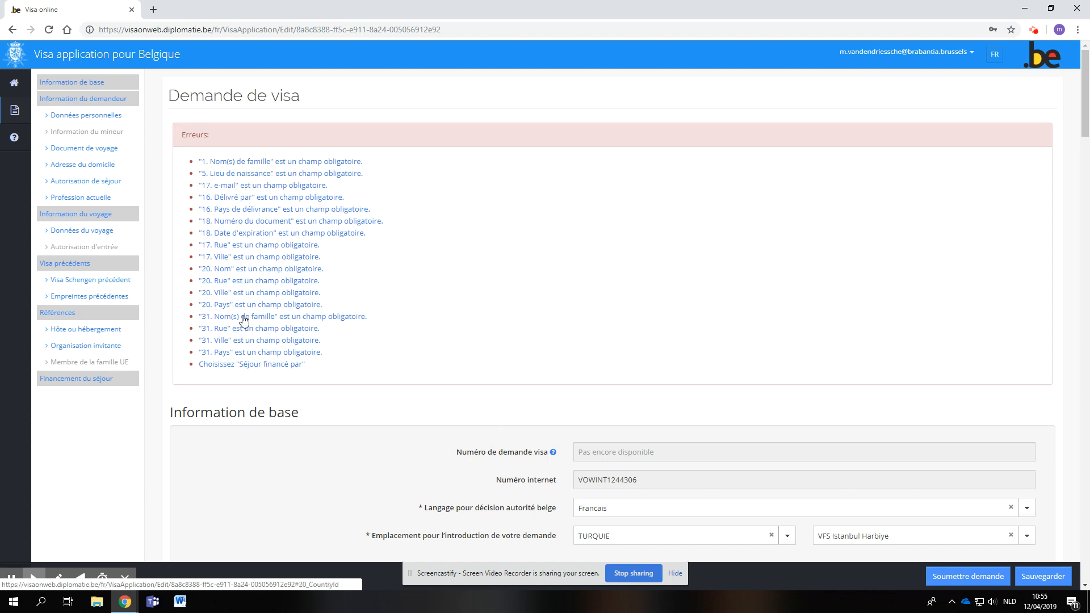
scroll(243, 316, down, 4)
scroll(291, 355, down, 6)
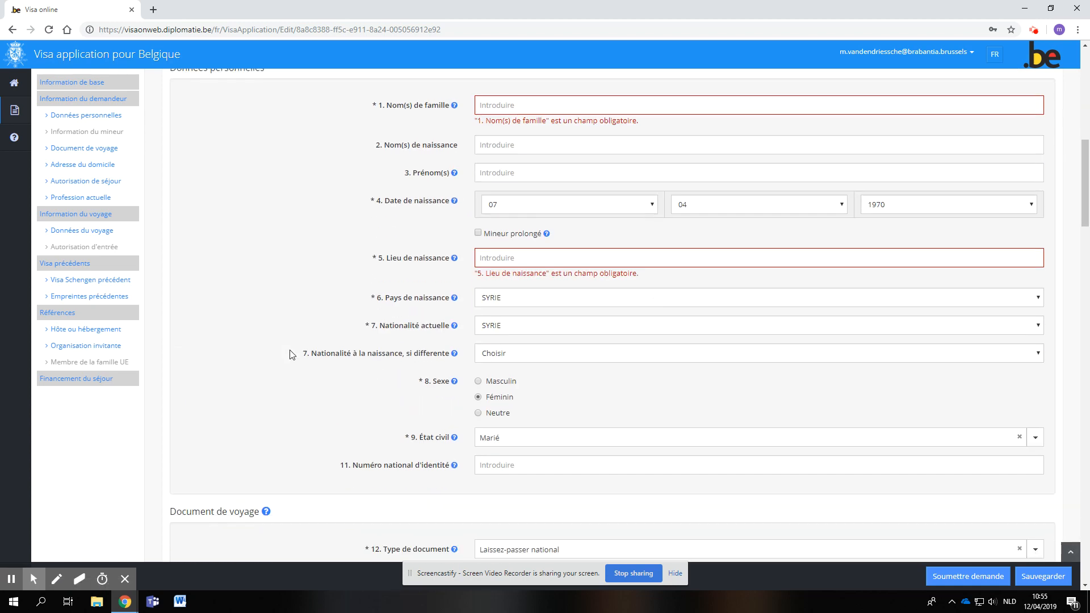
scroll(290, 355, up, 2)
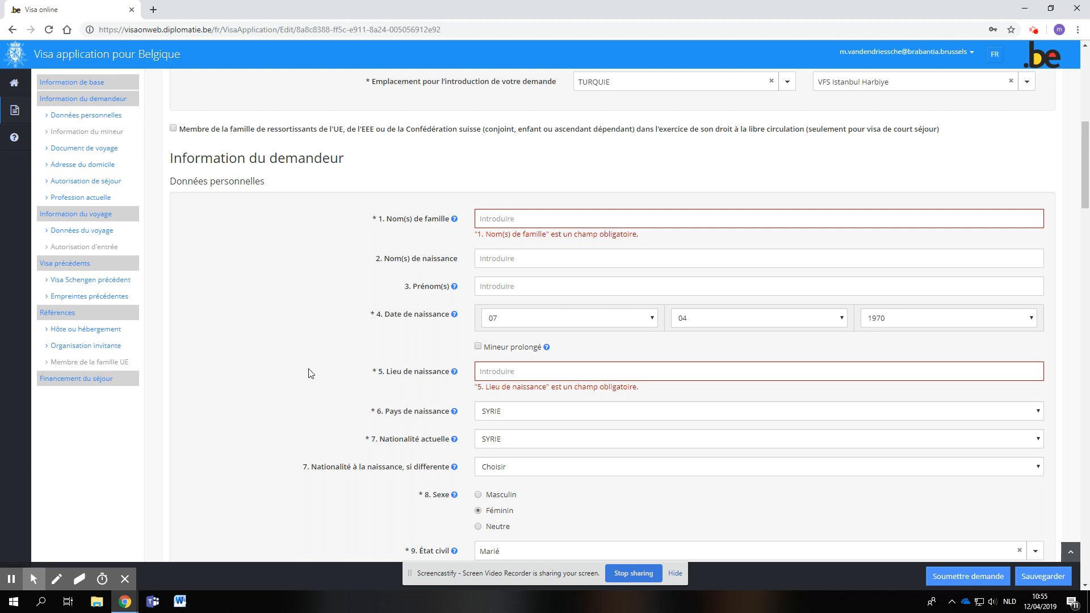
scroll(311, 373, up, 4)
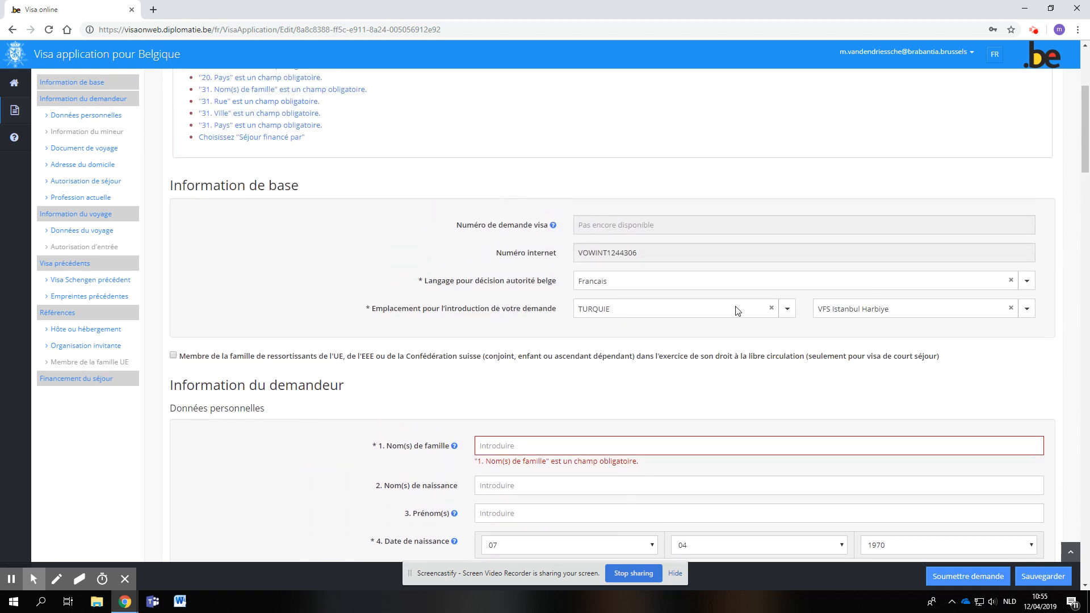
- Change the year of the applicant's date of birth so that the applicant is a minor
scroll(528, 413, down, 3)
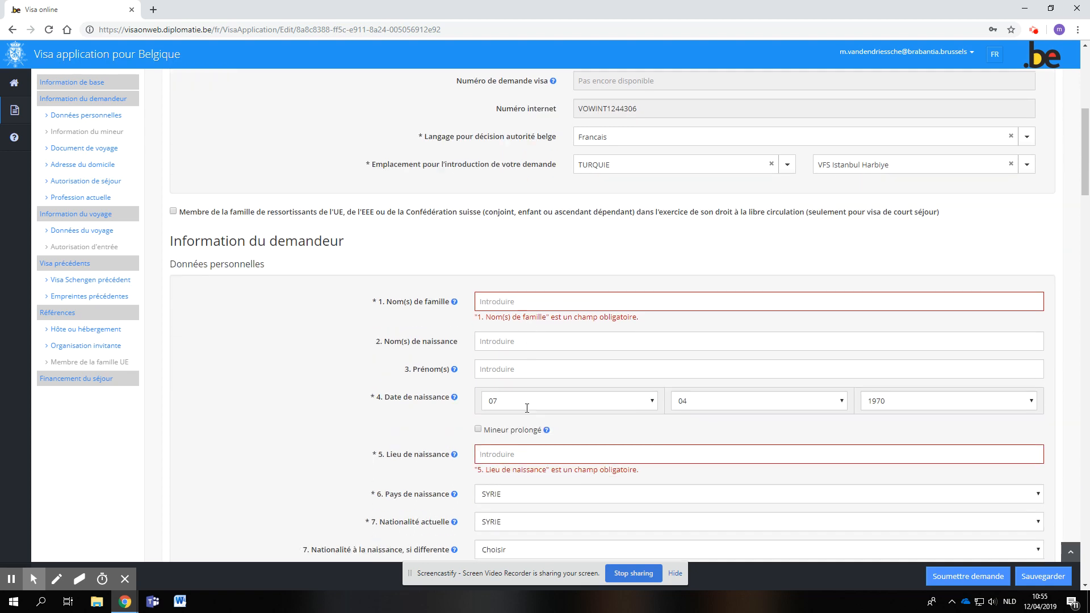
click(540, 378)
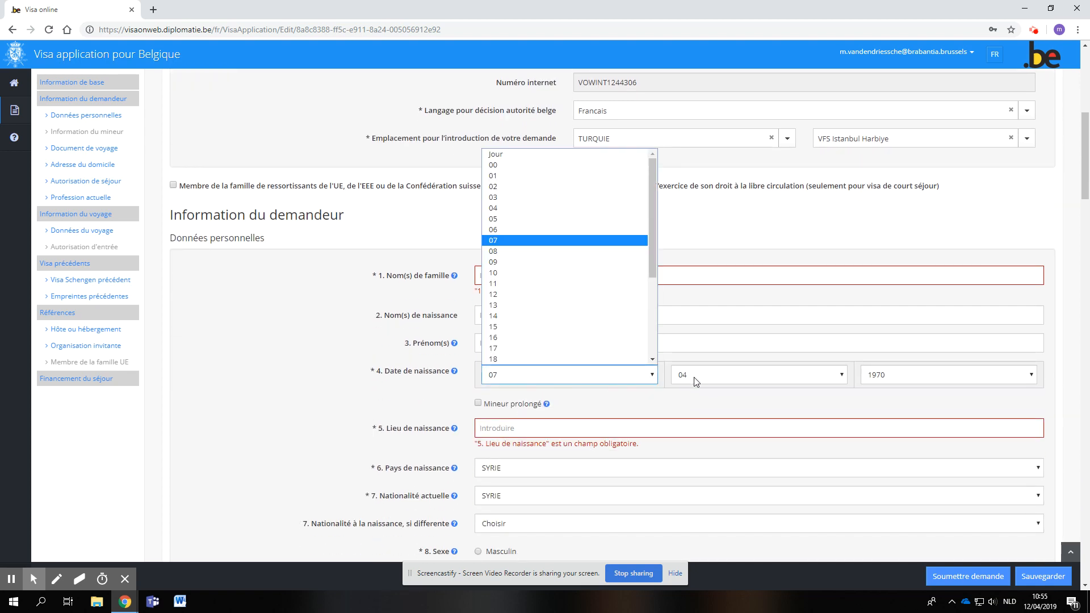
click(876, 377)
click(876, 377)
scroll(921, 343, down, 1)
scroll(918, 343, down, 8)
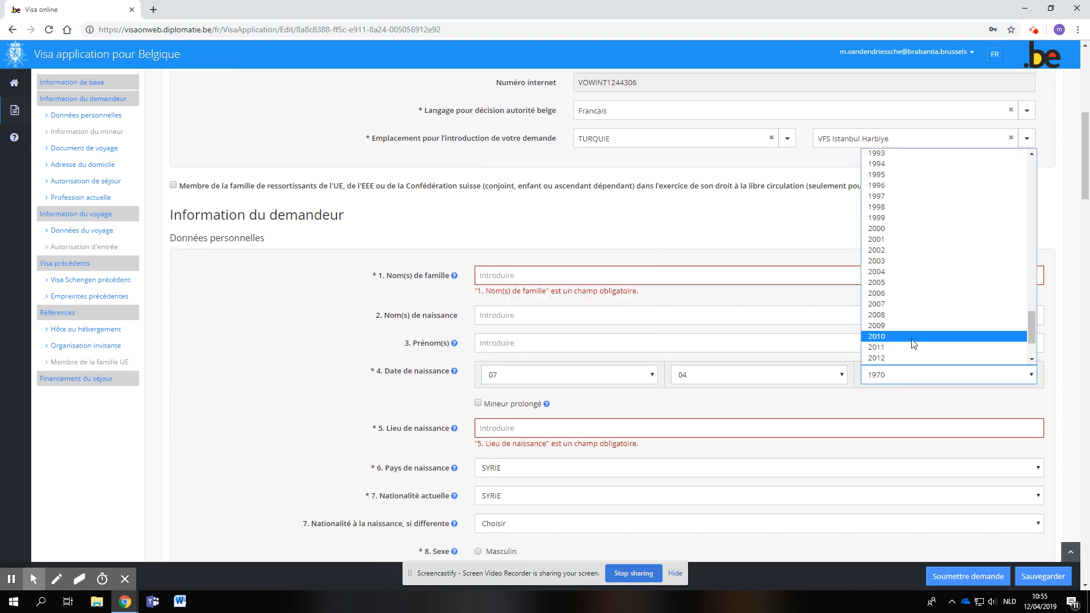
click(879, 359)
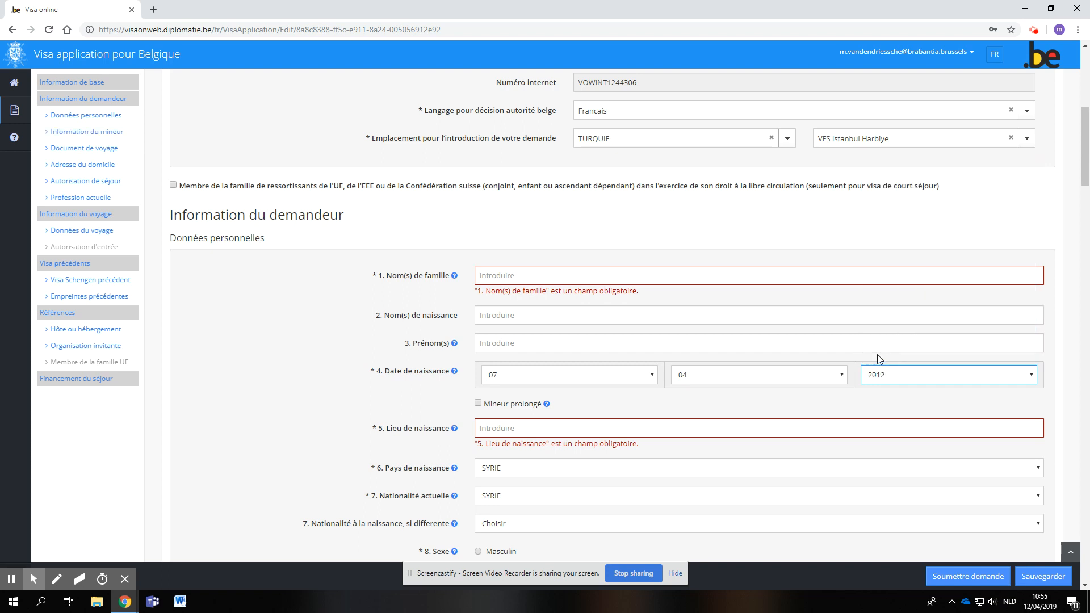
- In the Information du mineur section, set the Type de relation to Autorité parentale
scroll(619, 343, down, 2)
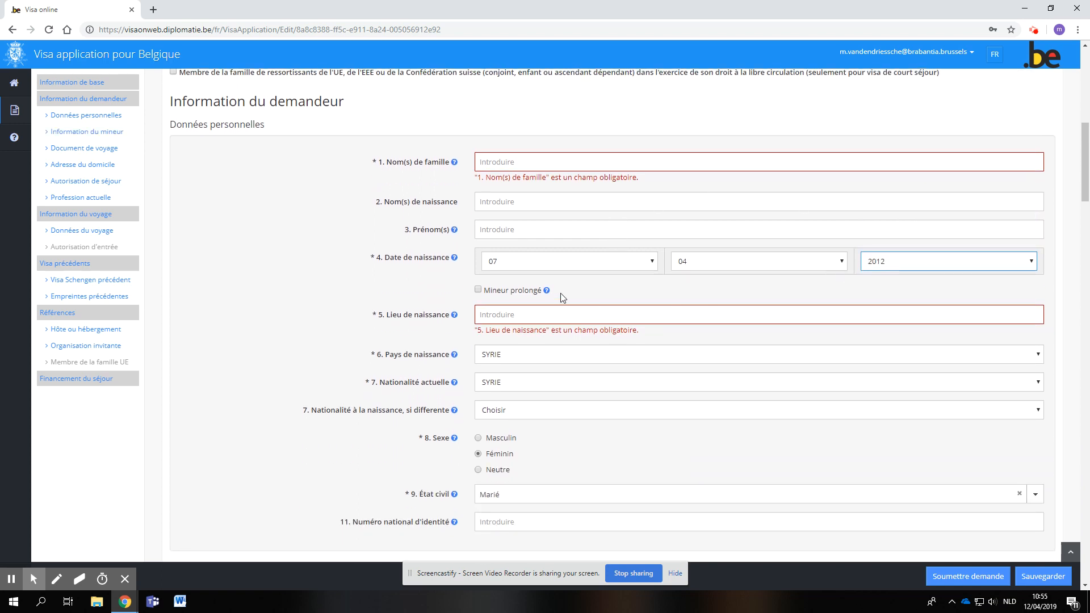
scroll(467, 327, down, 4)
scroll(472, 206, up, 3)
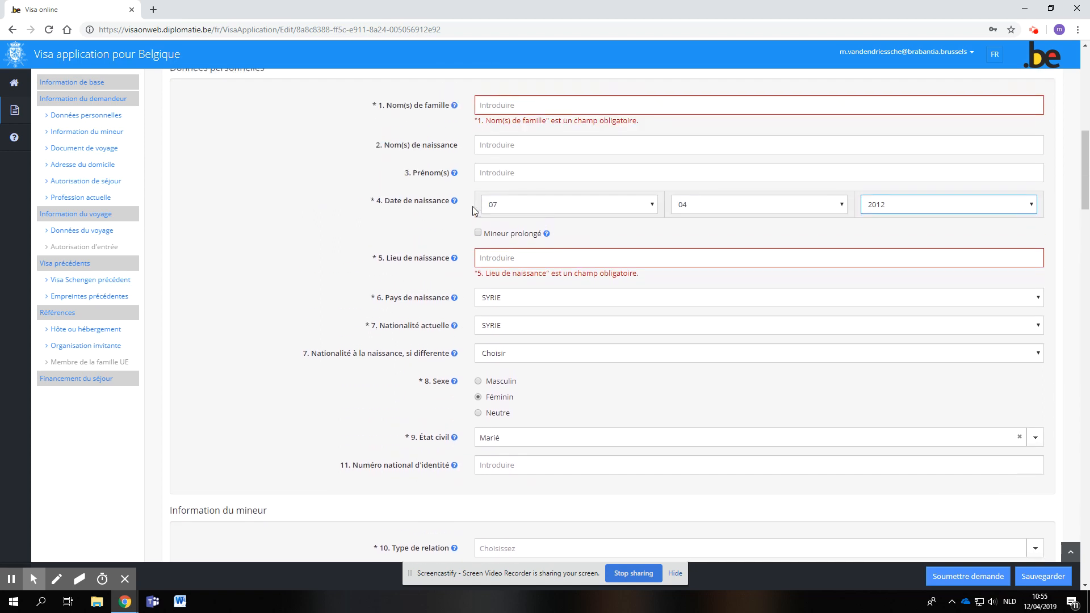
scroll(419, 214, up, 1)
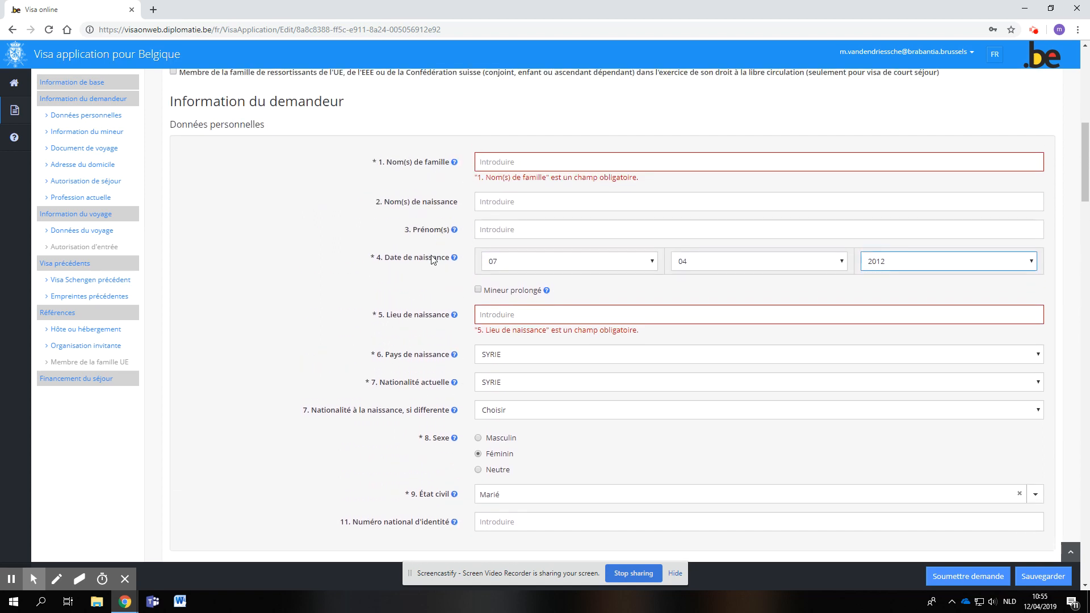
scroll(420, 359, down, 1)
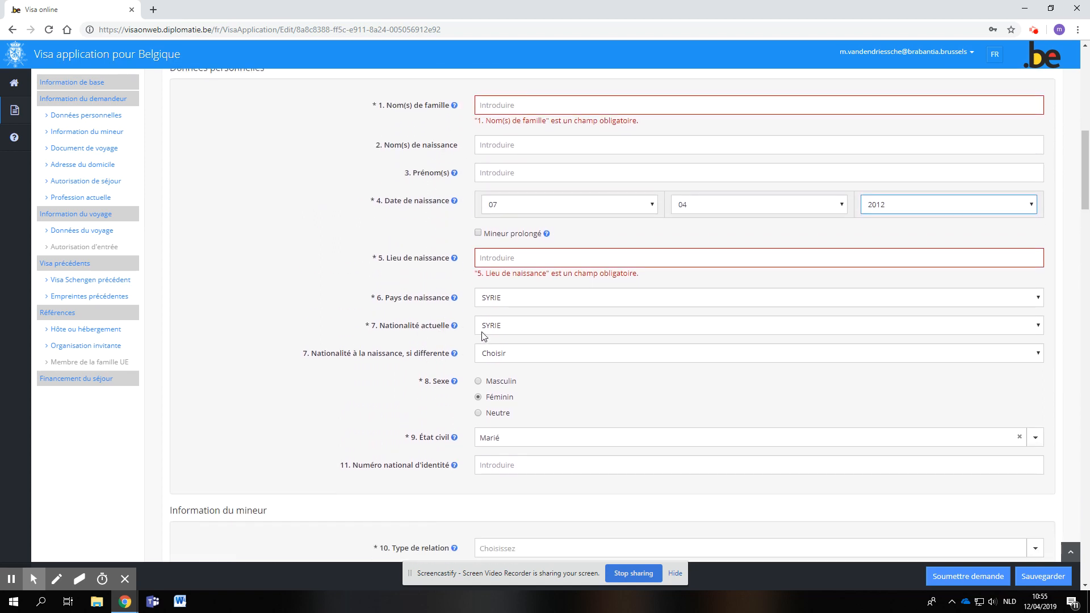
scroll(412, 383, down, 4)
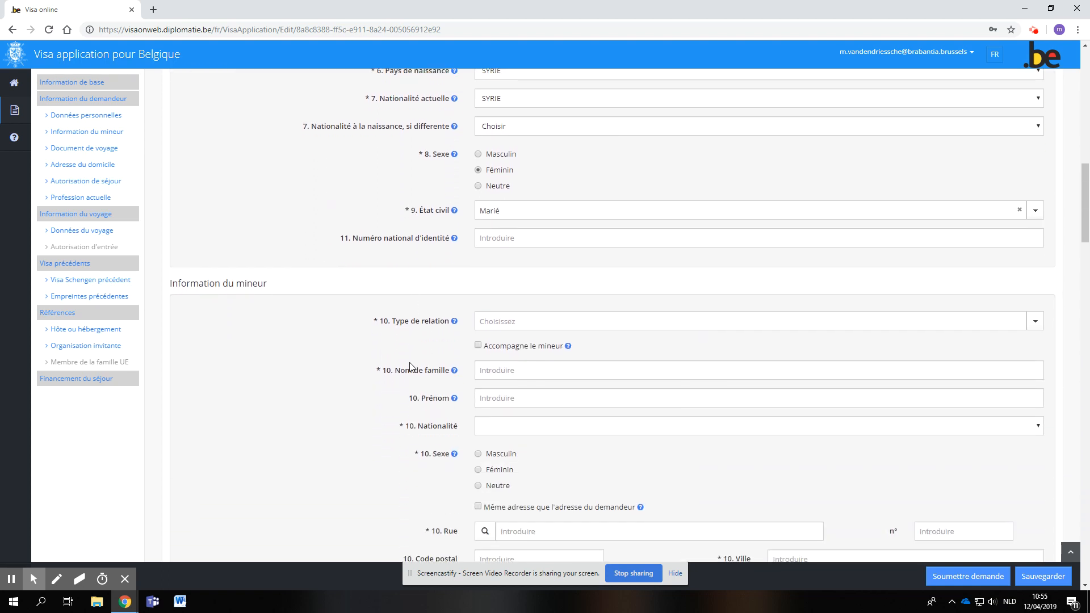
click(497, 326)
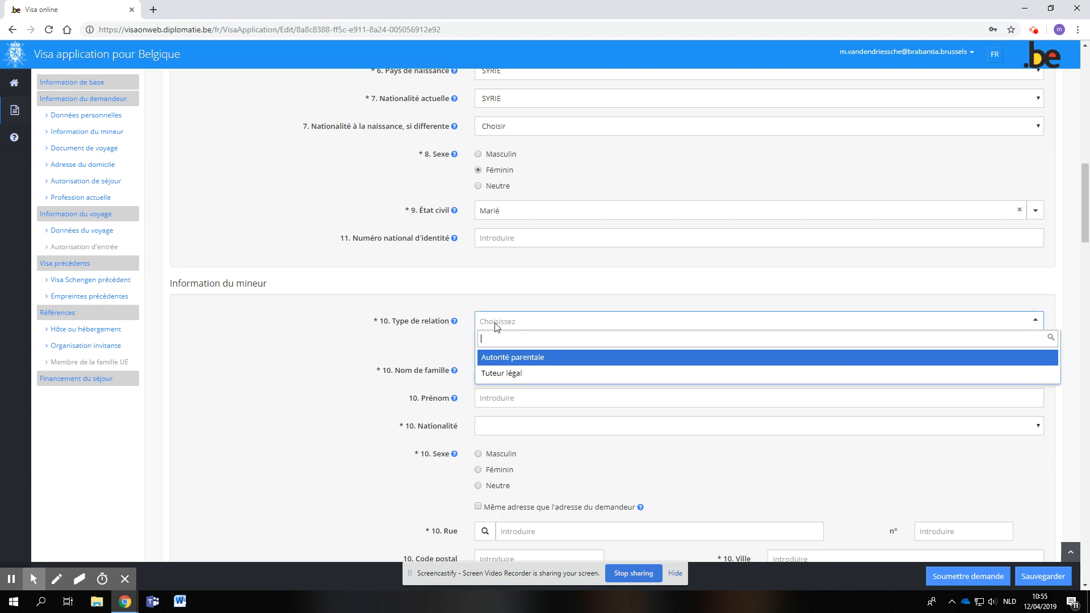
click(502, 360)
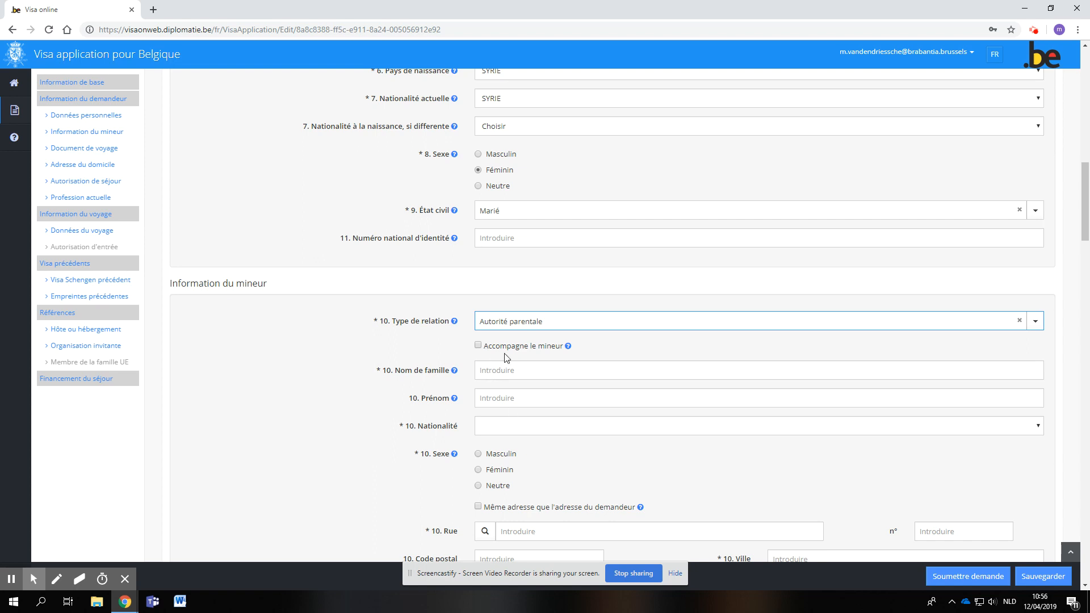
click(486, 370)
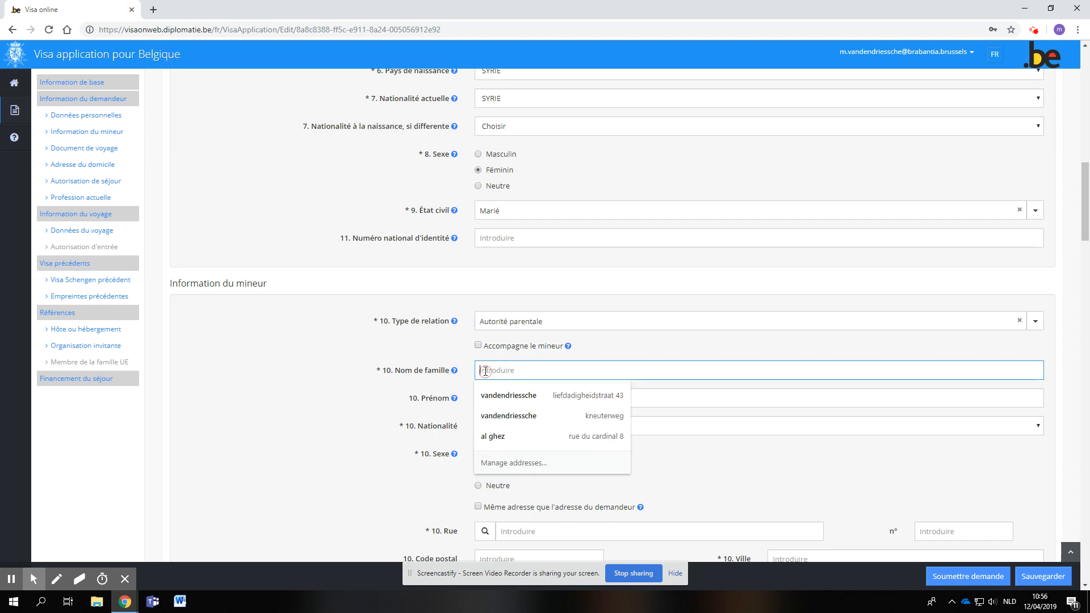
click(463, 374)
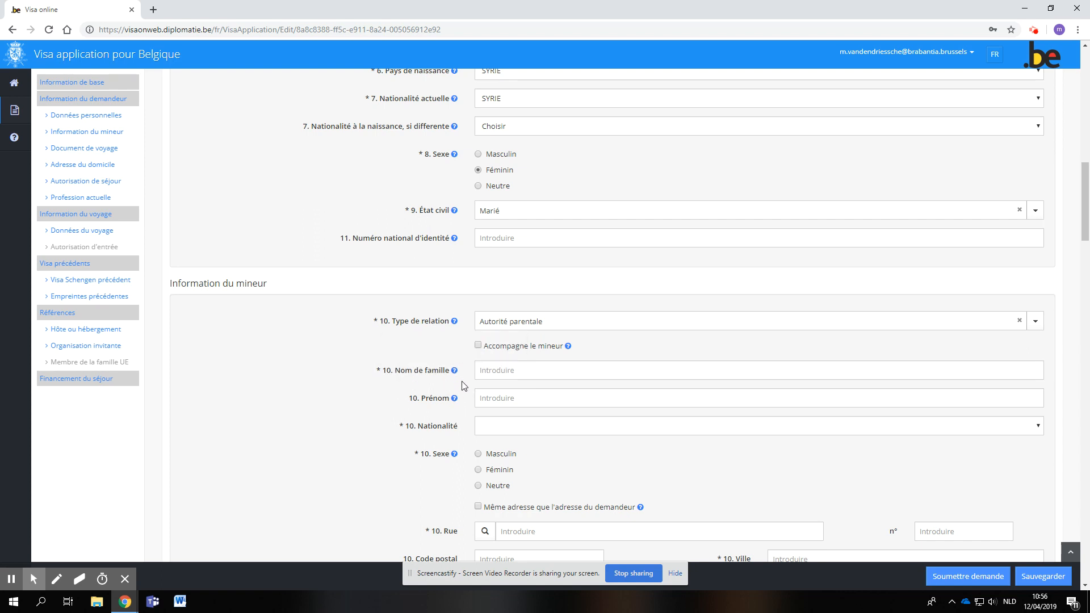
- Mark the parent's address as the same as the applicant's and enable the Deuxième parent du mineur section
scroll(421, 479, down, 3)
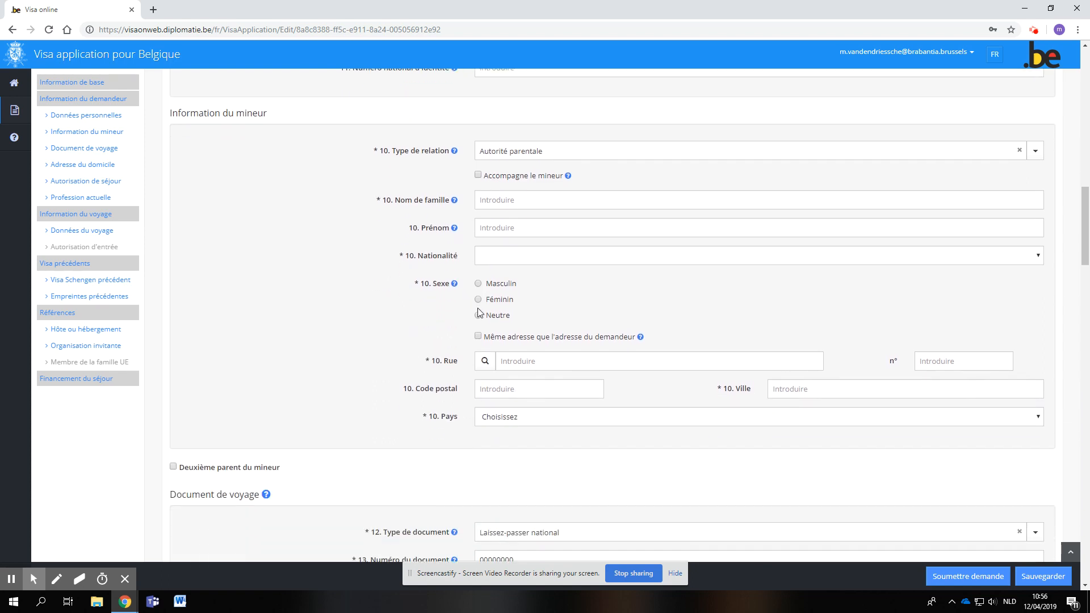
click(479, 337)
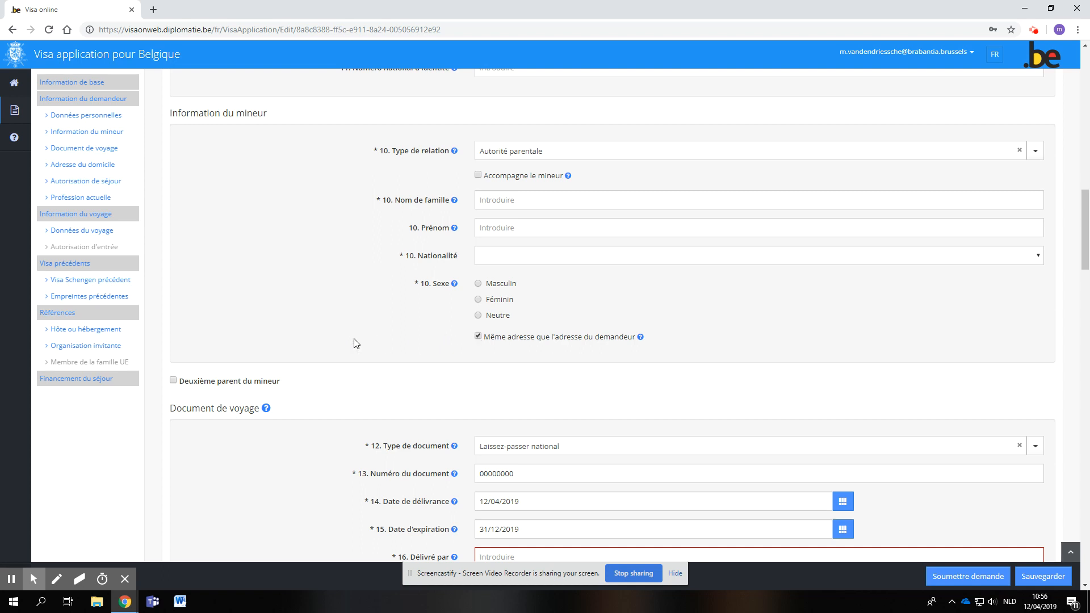
click(173, 381)
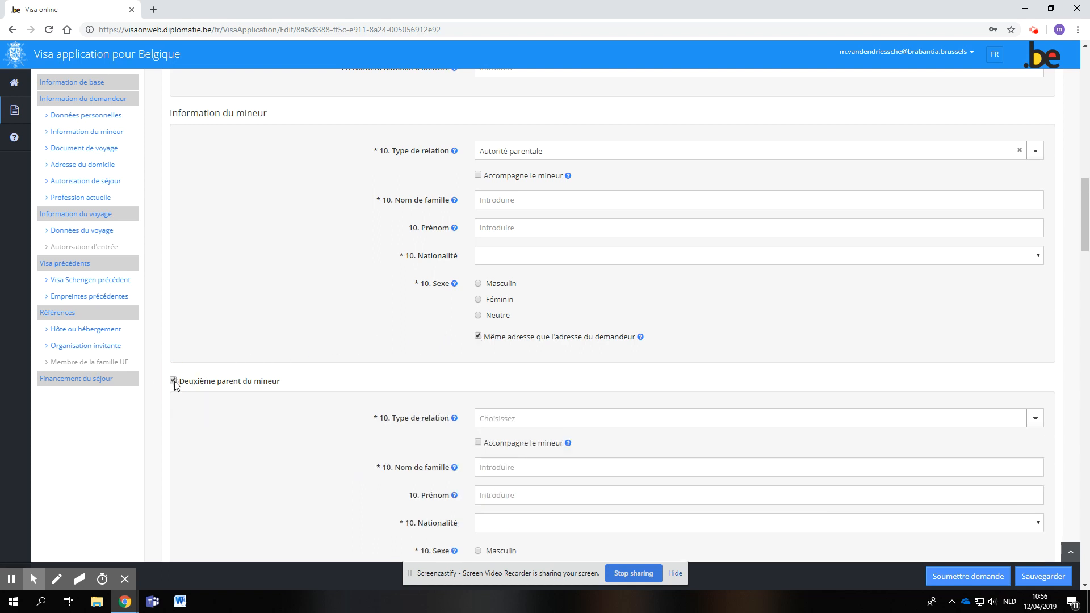
scroll(424, 423, down, 3)
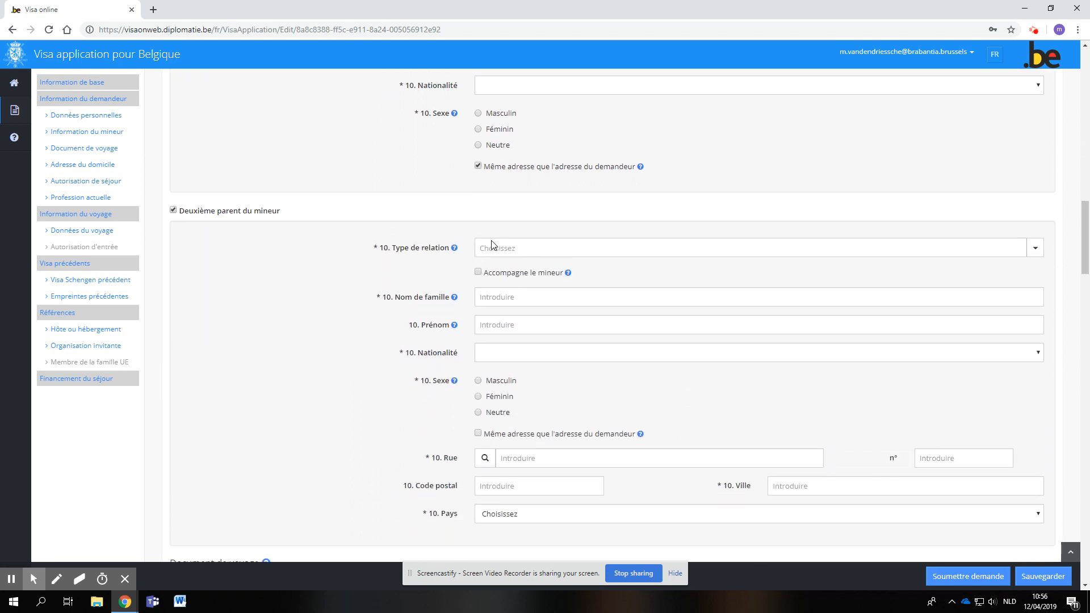
scroll(393, 435, down, 3)
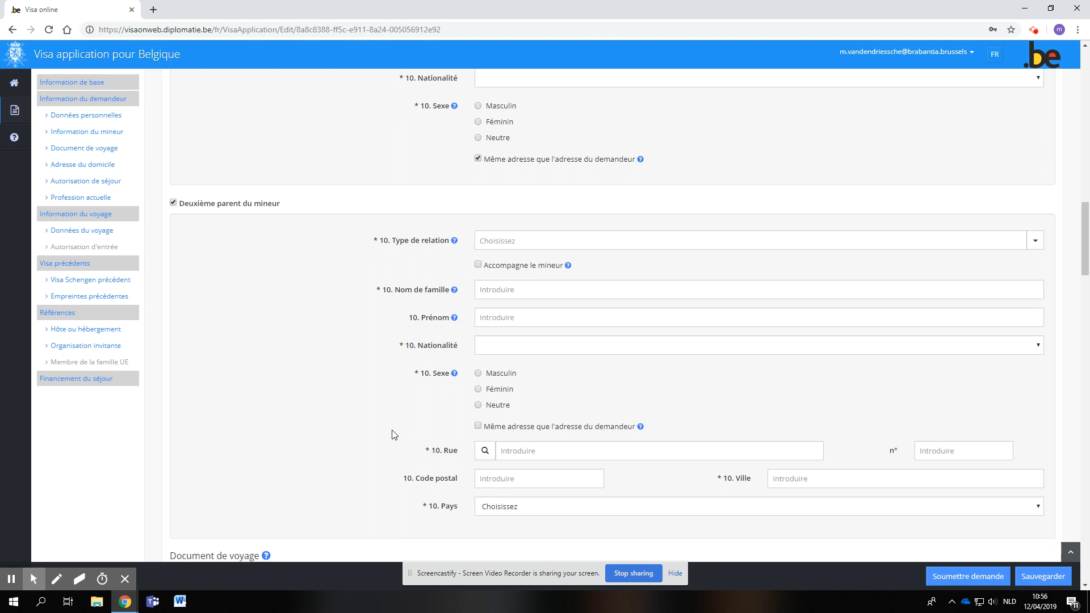
- In the Document de voyage section, set the Type de document to Ordinaire (passeport)
scroll(414, 434, down, 3)
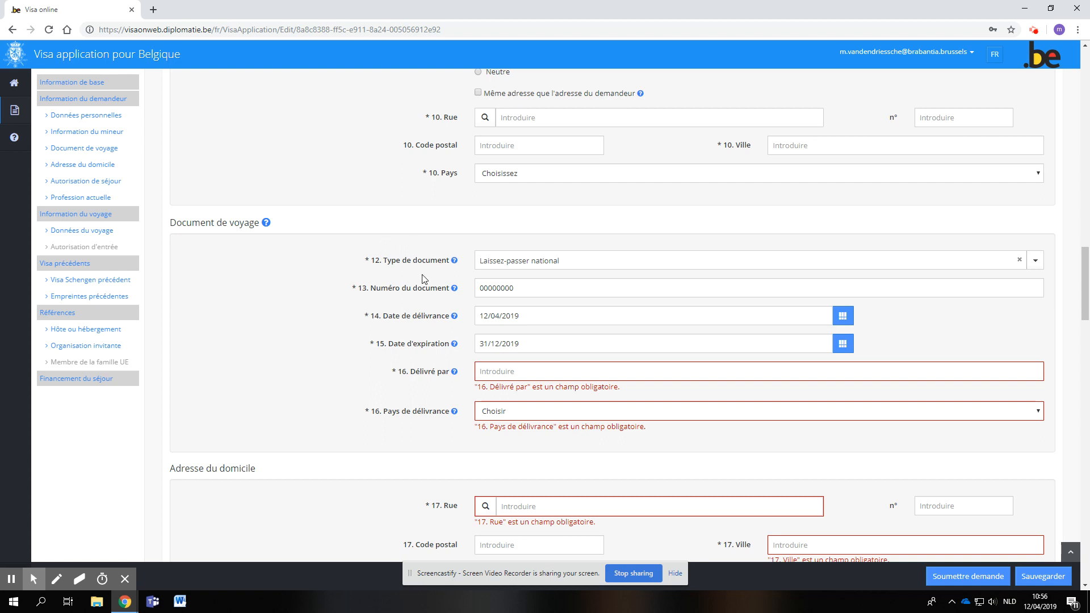
click(500, 263)
click(511, 297)
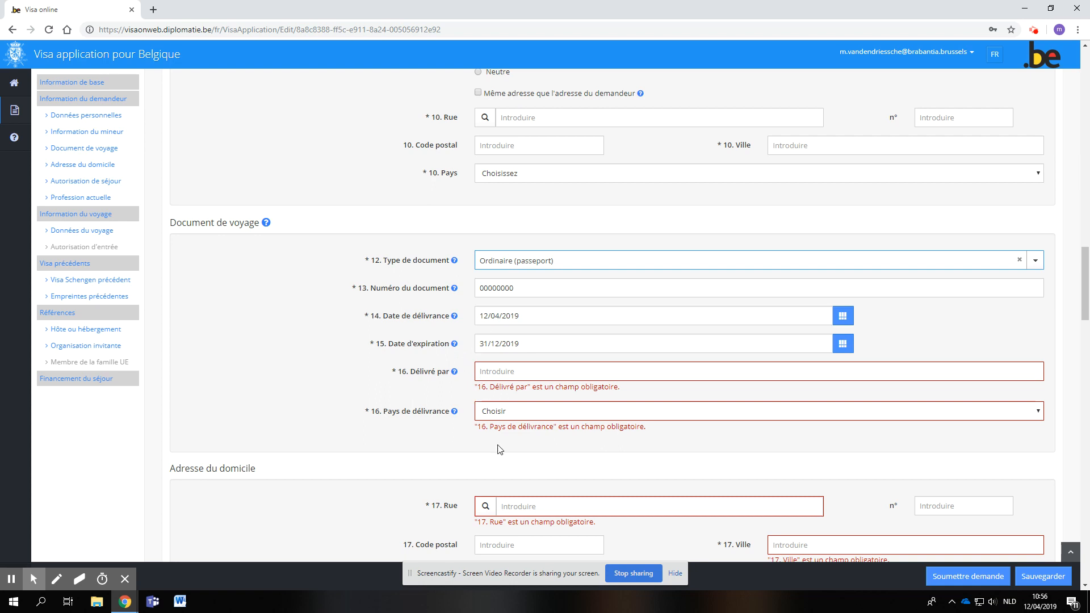
scroll(393, 391, down, 3)
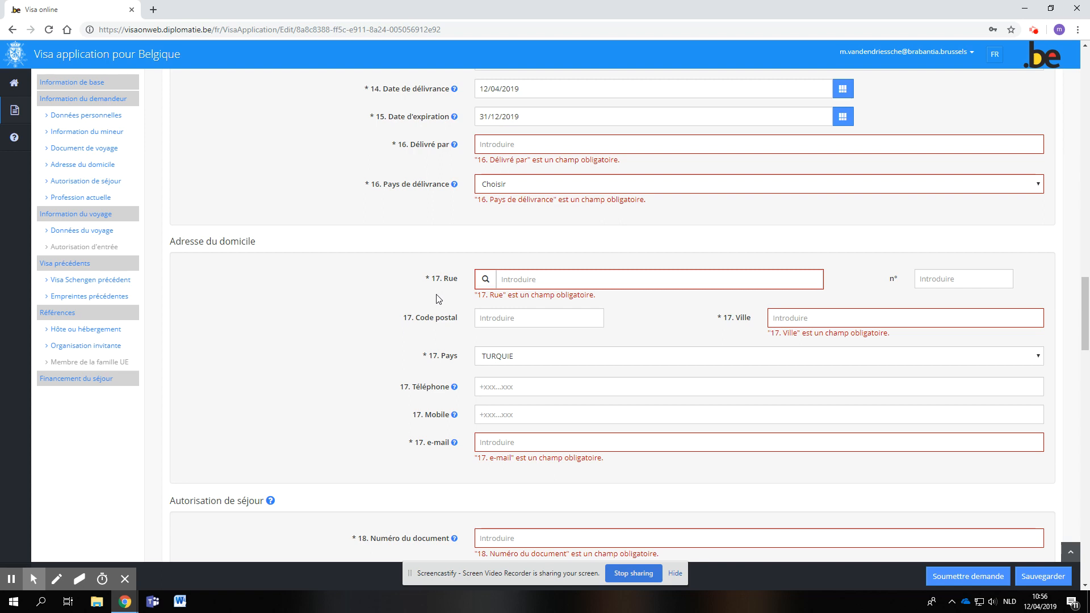
scroll(439, 386, down, 1)
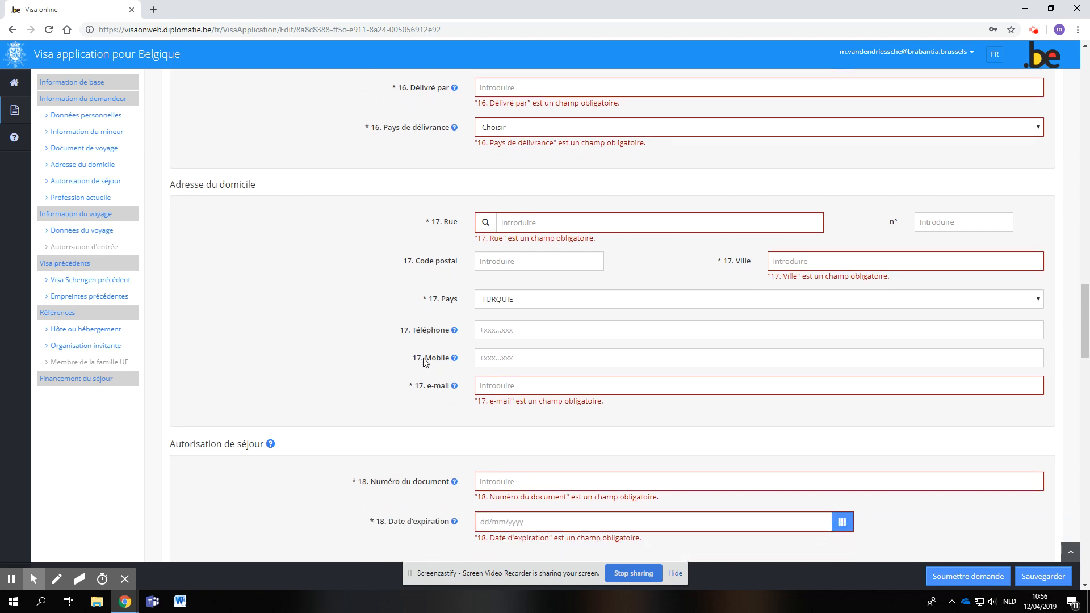
- In the Profession actuelle section, set the applicant's current occupation to Mineur voyageant seul
scroll(427, 355, down, 2)
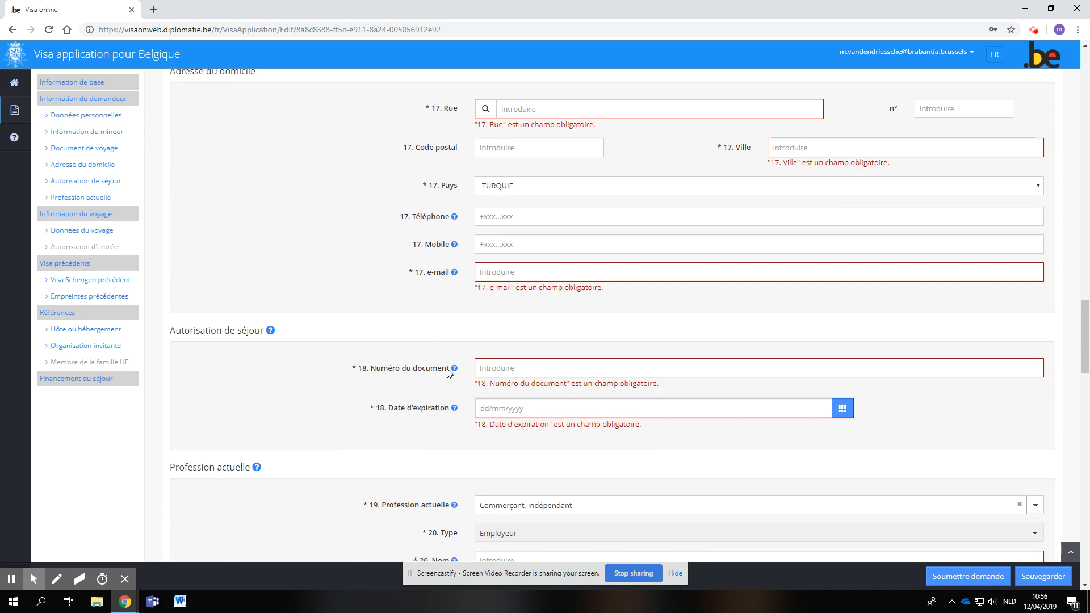
scroll(449, 372, down, 4)
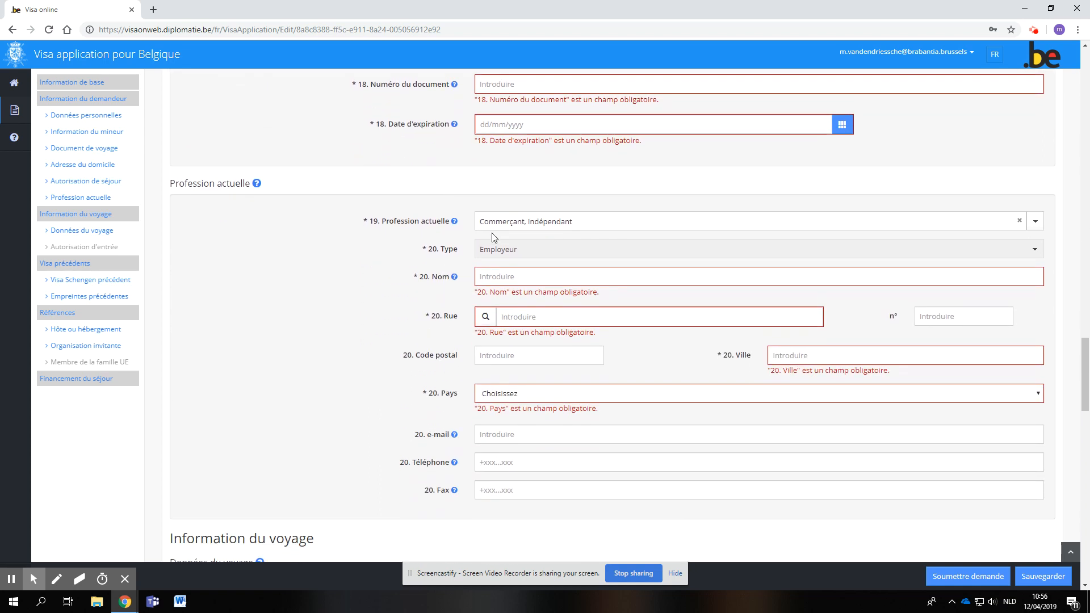
click(499, 220)
scroll(506, 331, down, 4)
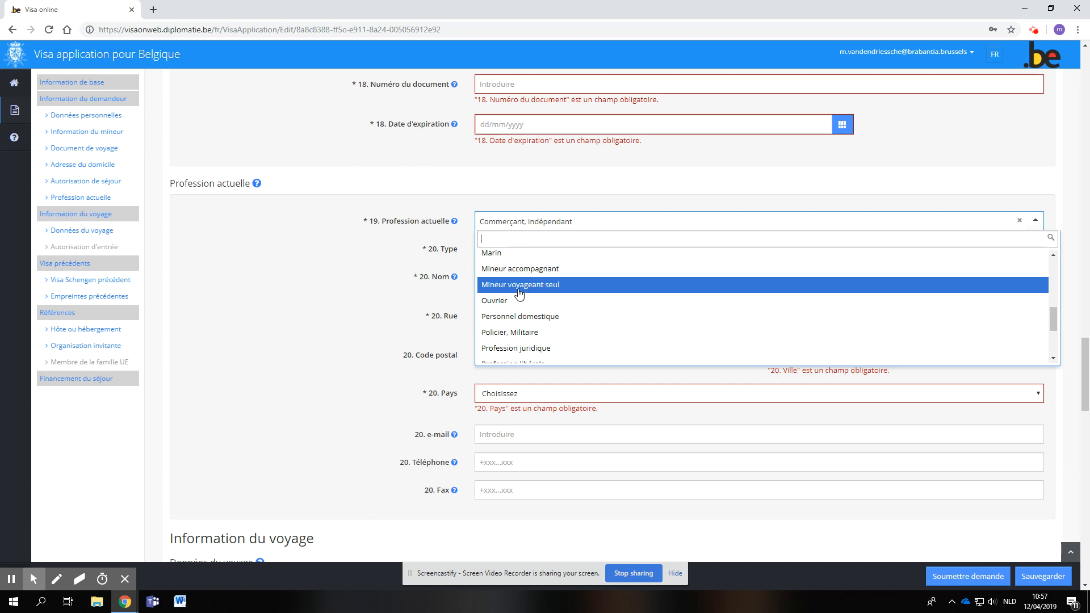
click(520, 285)
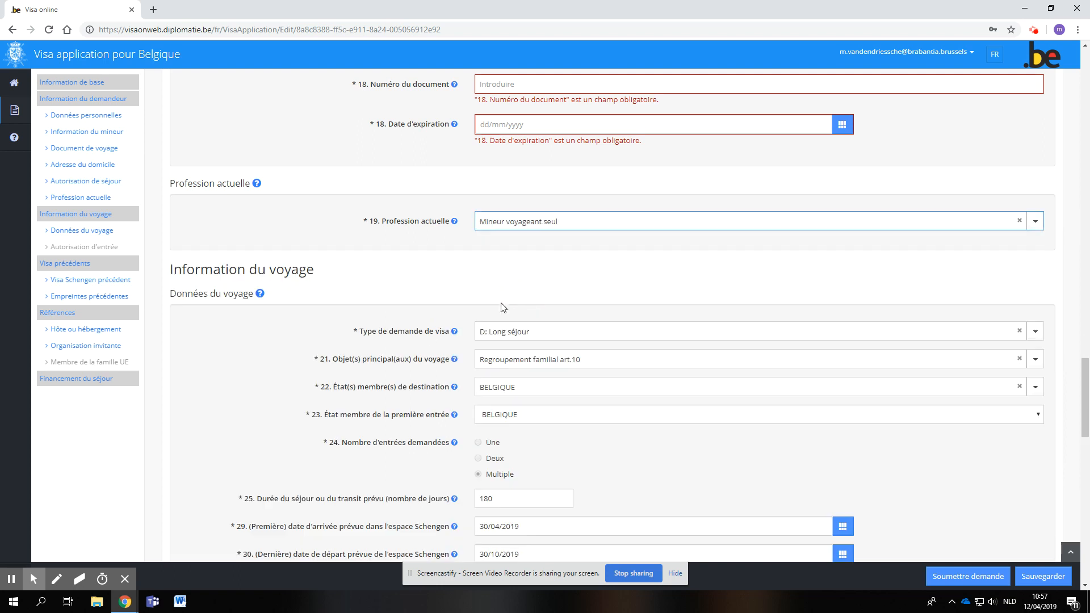
- Change the applicant's Profession actuelle to Etudiant
click(509, 225)
scroll(500, 318, down, 4)
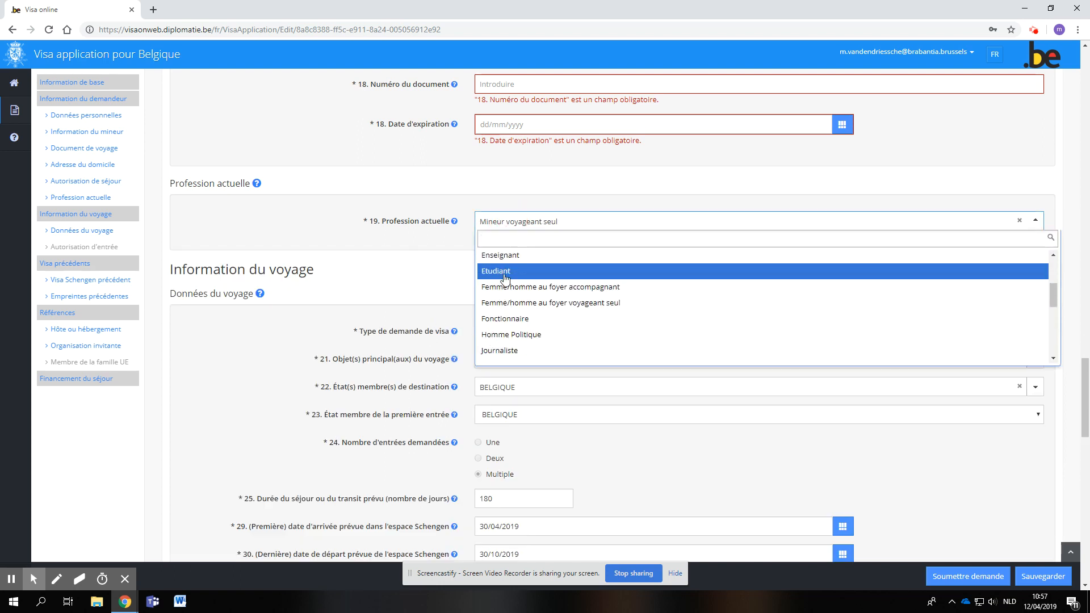
click(505, 278)
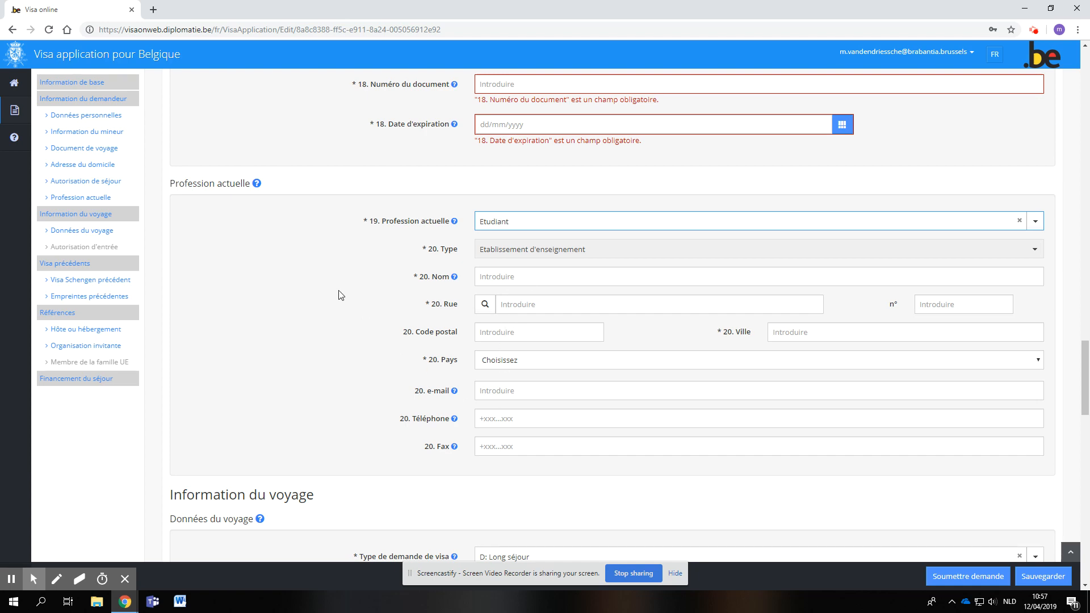
- Review the school details, travel data, previous visas and host reference sections for the fields that apply to a minor
scroll(404, 289, down, 4)
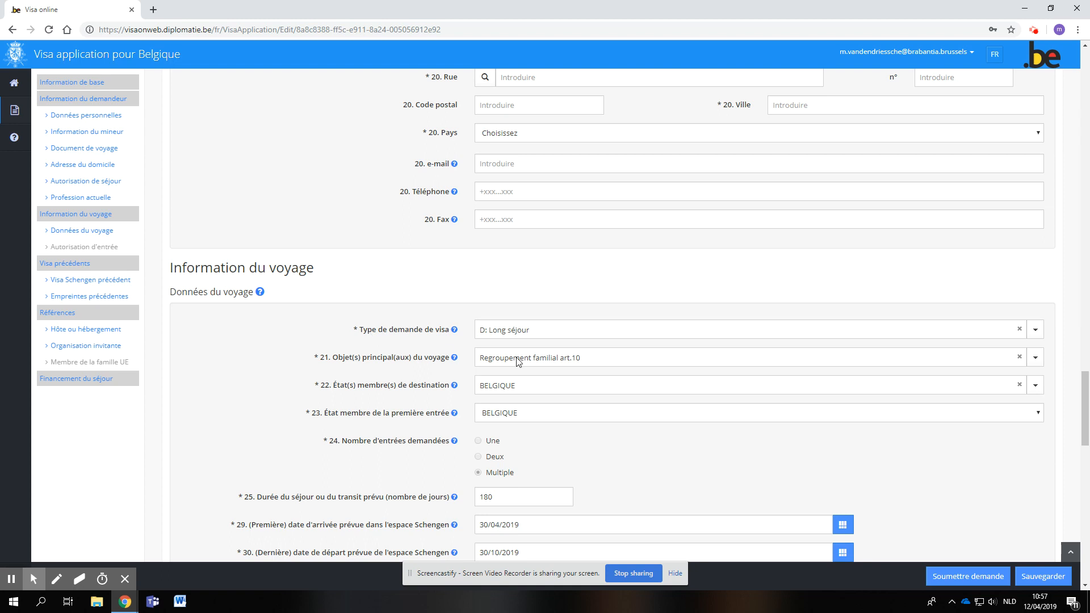
scroll(500, 365, down, 2)
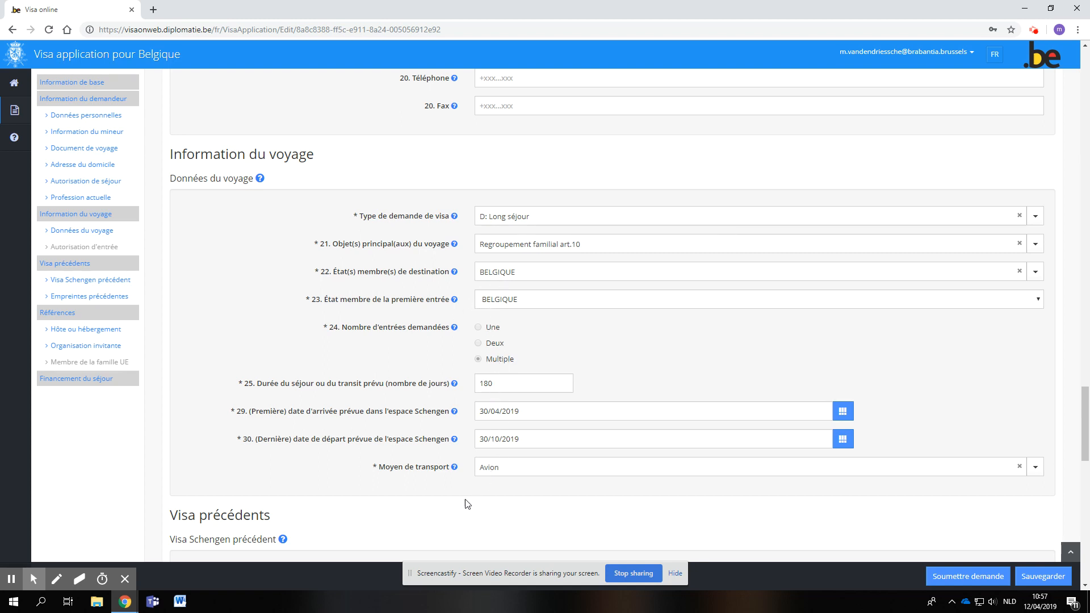
scroll(465, 503, down, 5)
scroll(366, 475, up, 2)
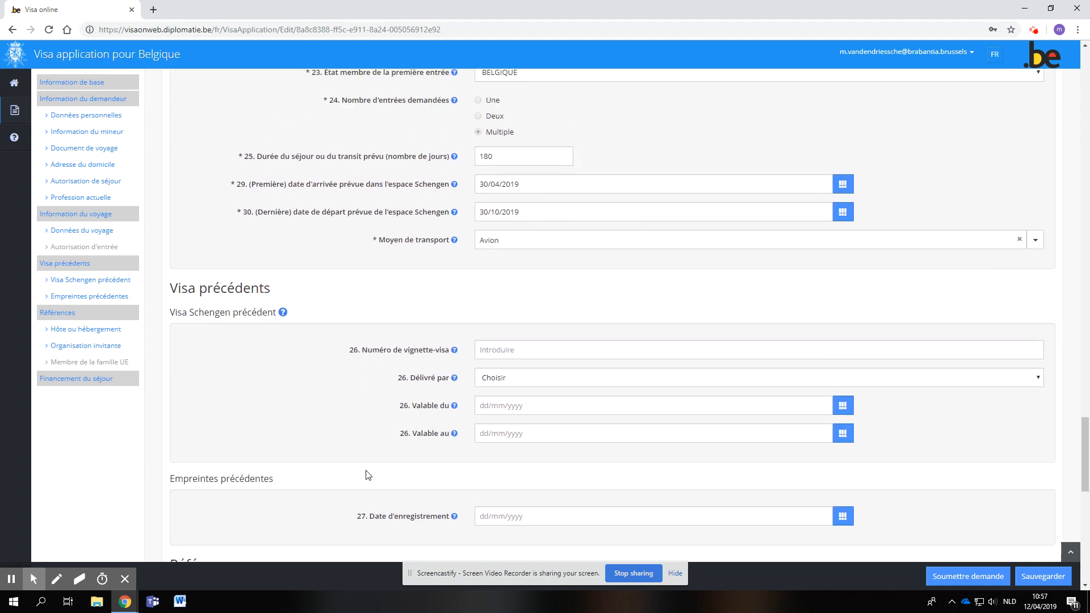
scroll(366, 476, down, 7)
scroll(366, 475, down, 2)
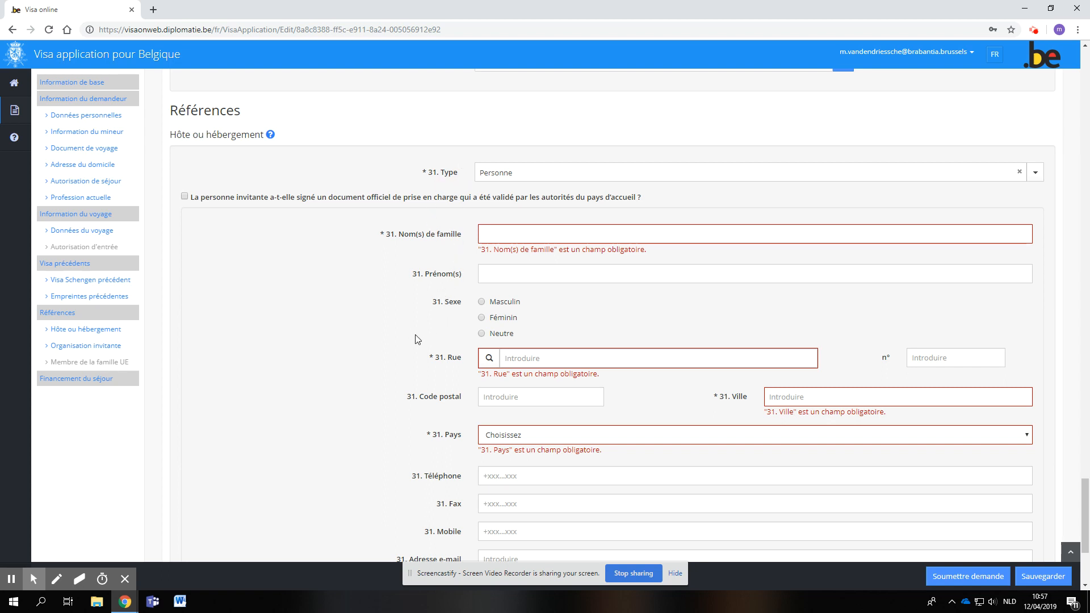
scroll(417, 340, down, 3)
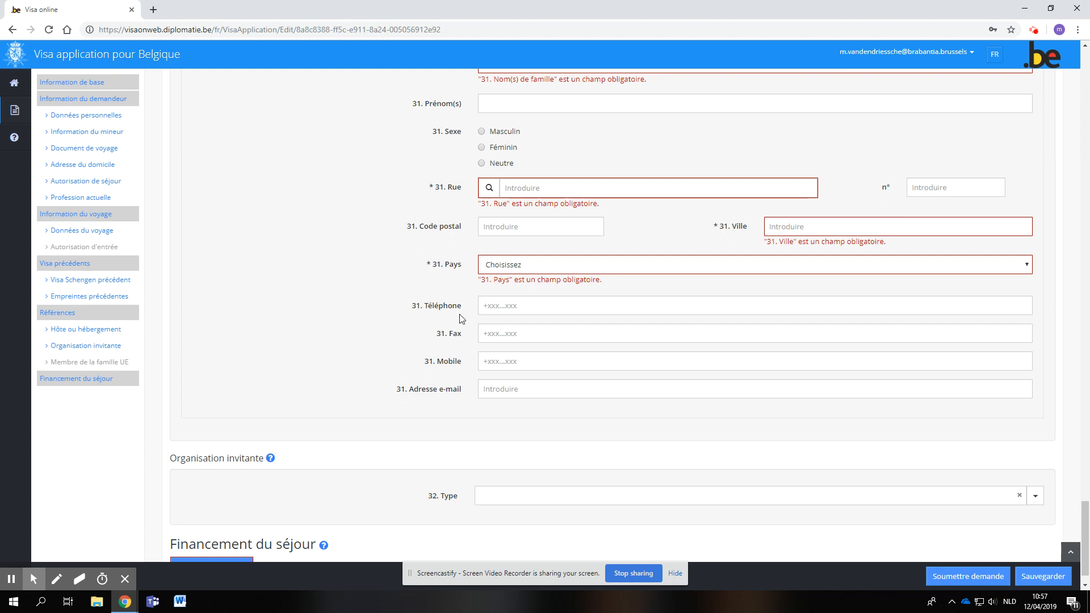
scroll(360, 364, down, 1)
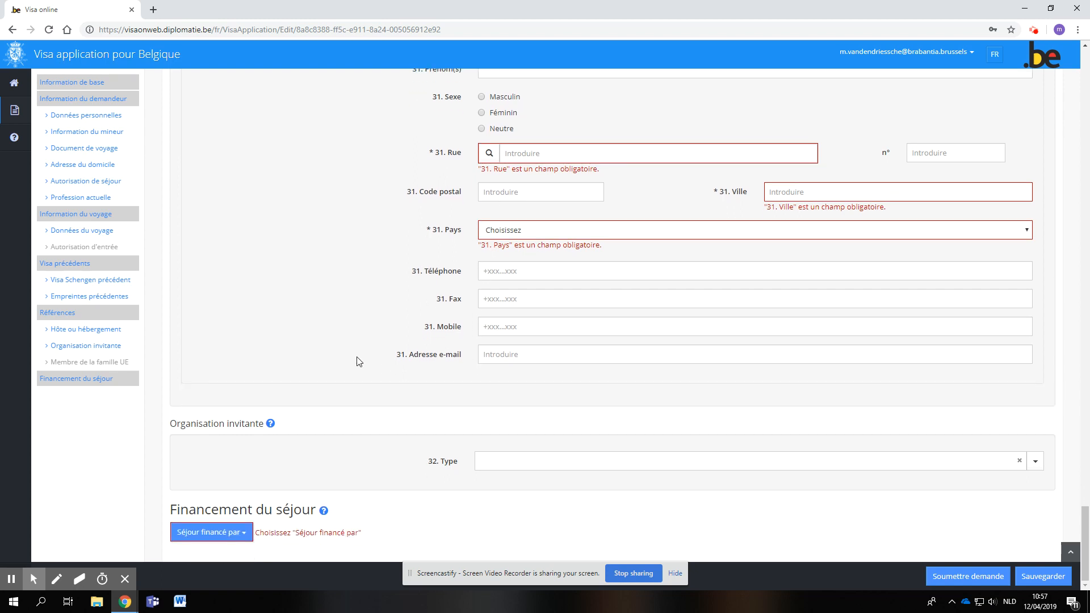
- Examine the available options for who finances the stay, without choosing one
click(244, 540)
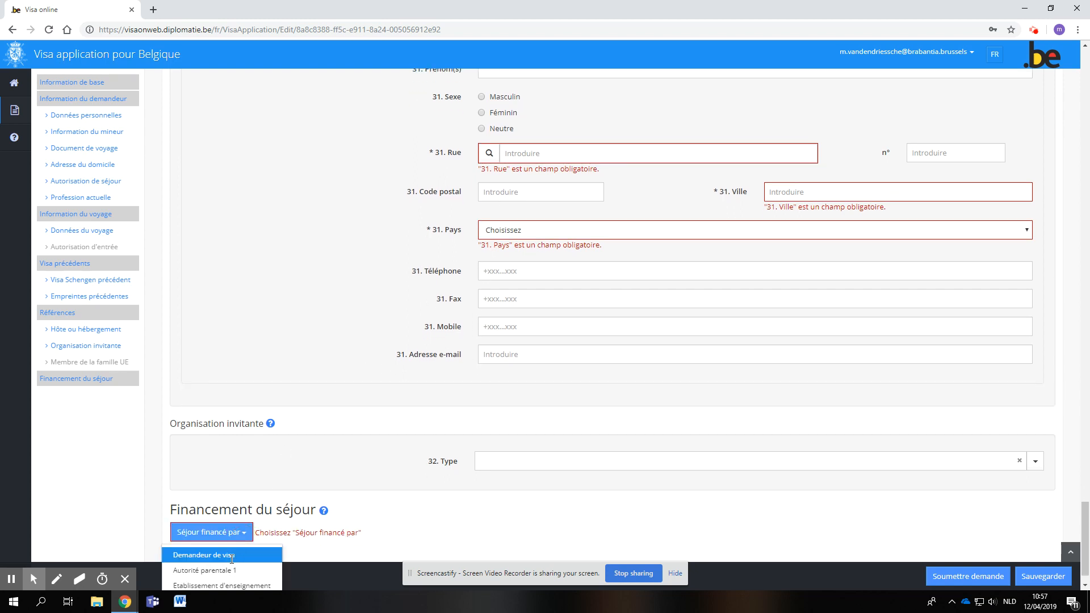
scroll(226, 564, down, 1)
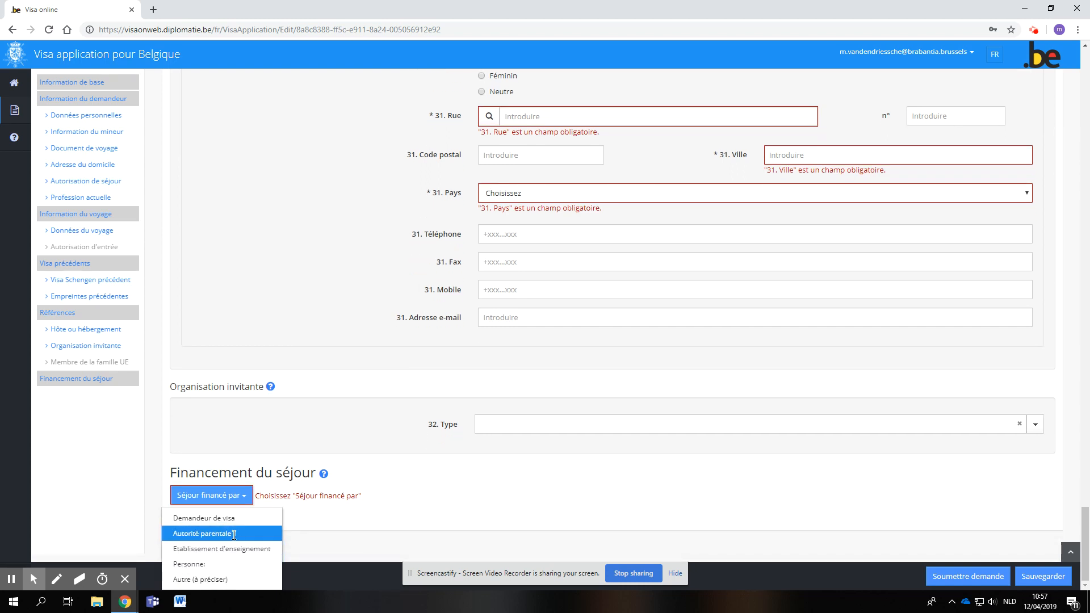
click(414, 502)
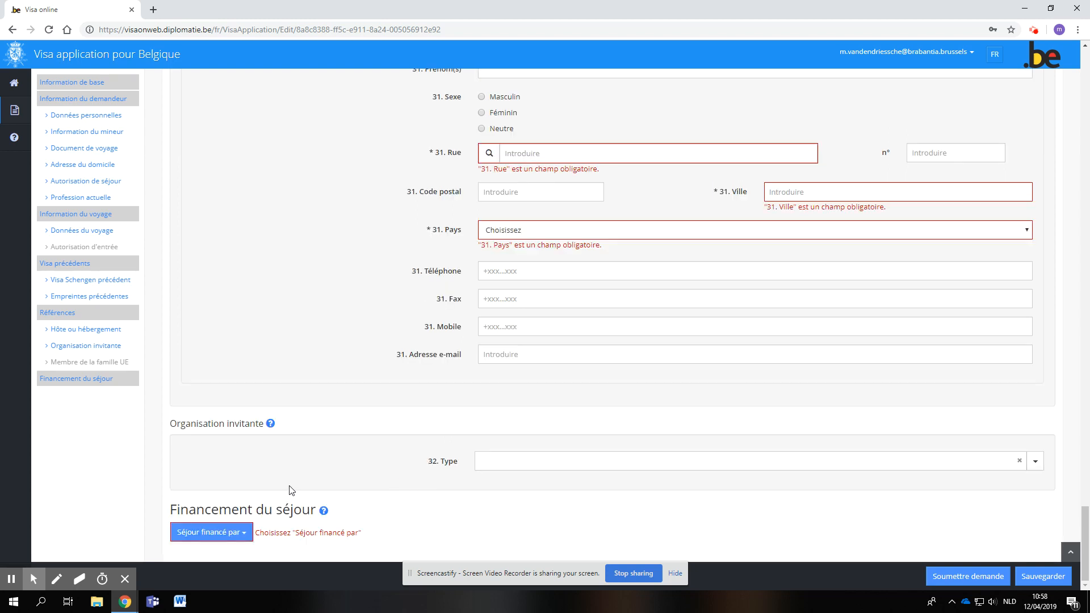
- Change the year of the applicant's date of birth so that the applicant is an adult
scroll(290, 489, up, 20)
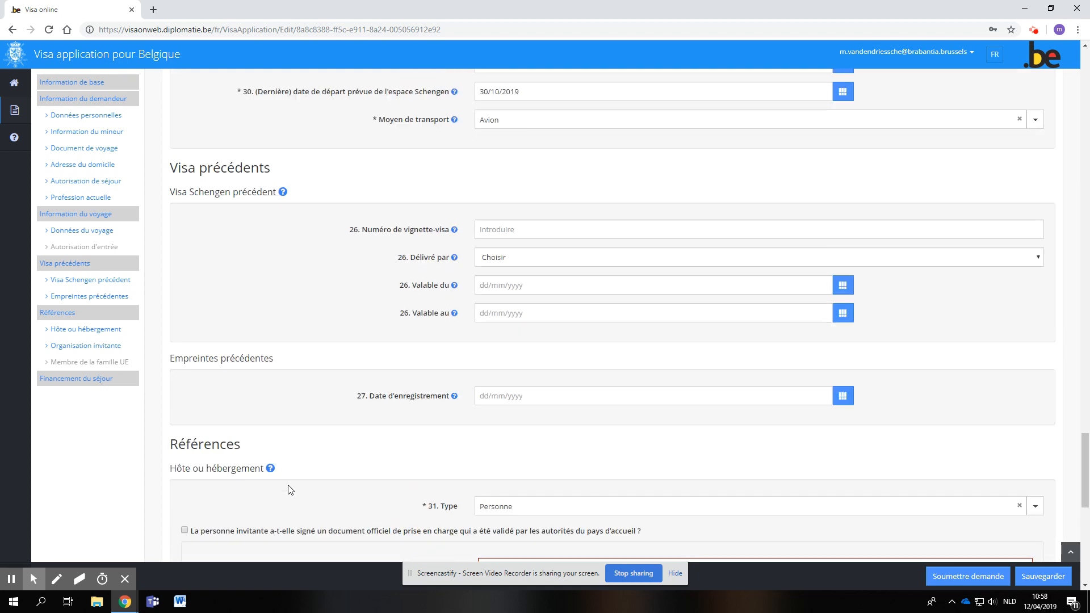
scroll(290, 489, up, 20)
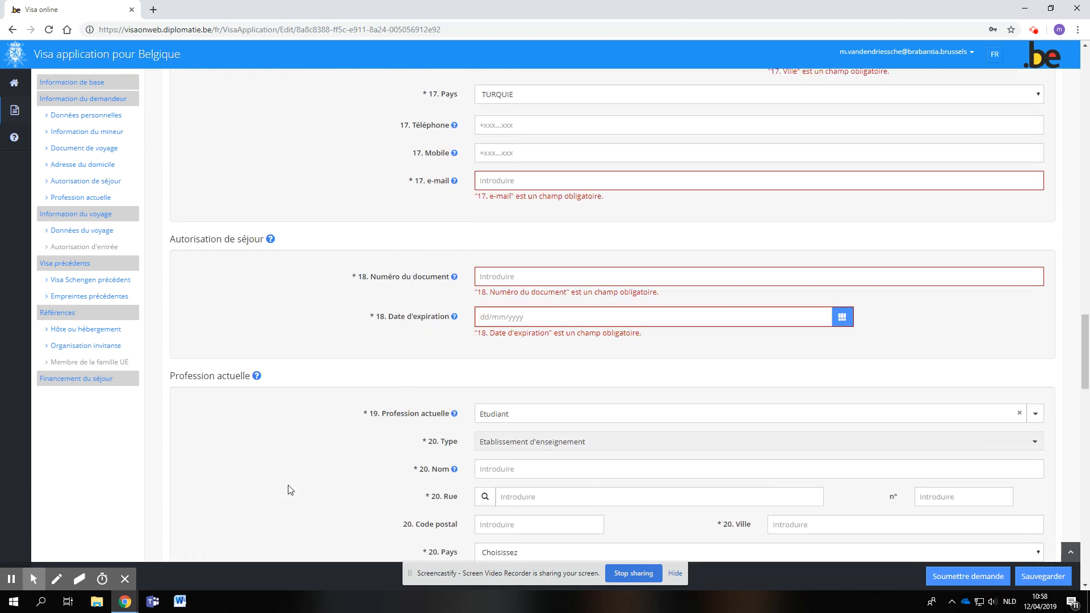
scroll(290, 490, up, 20)
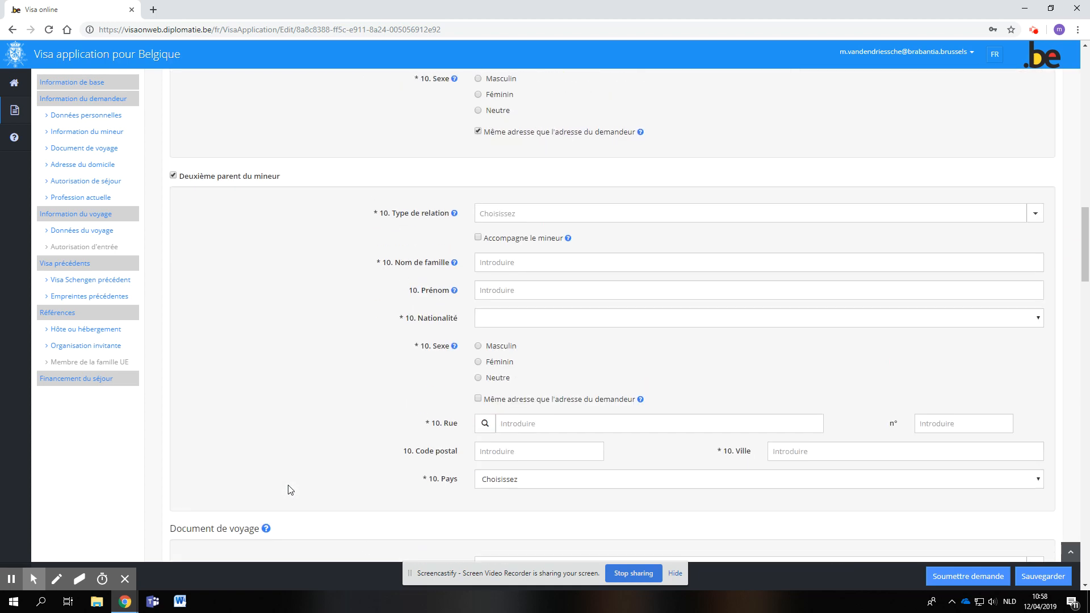
scroll(290, 489, up, 4)
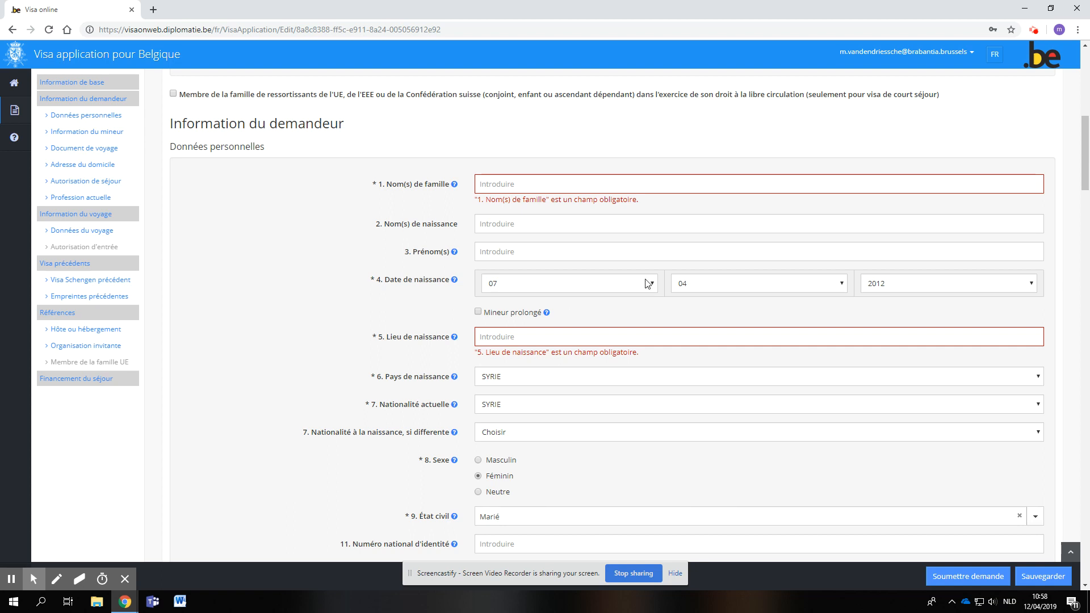
click(903, 285)
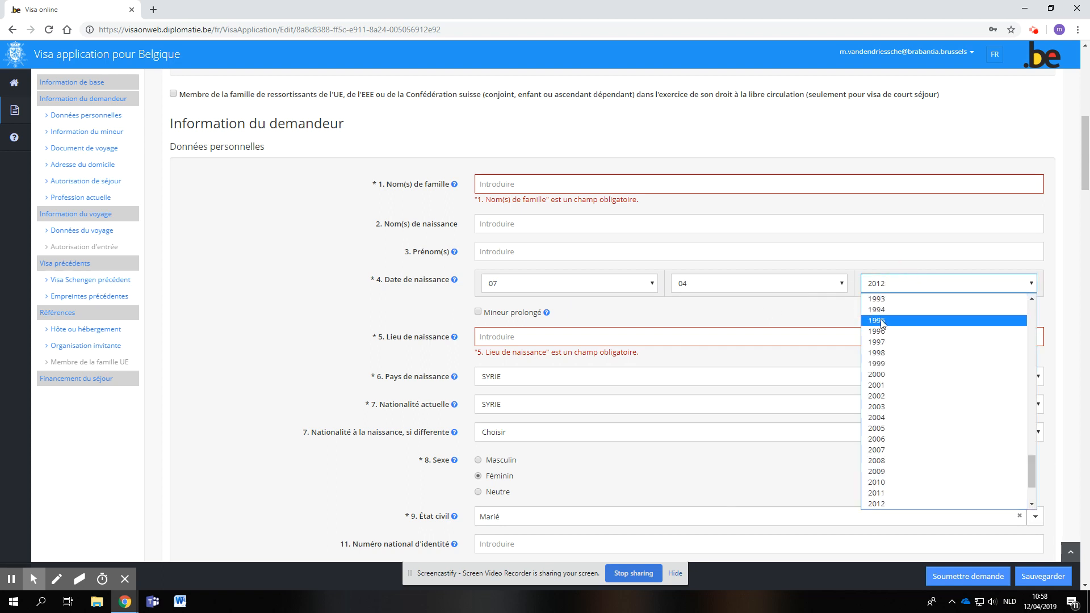
click(882, 321)
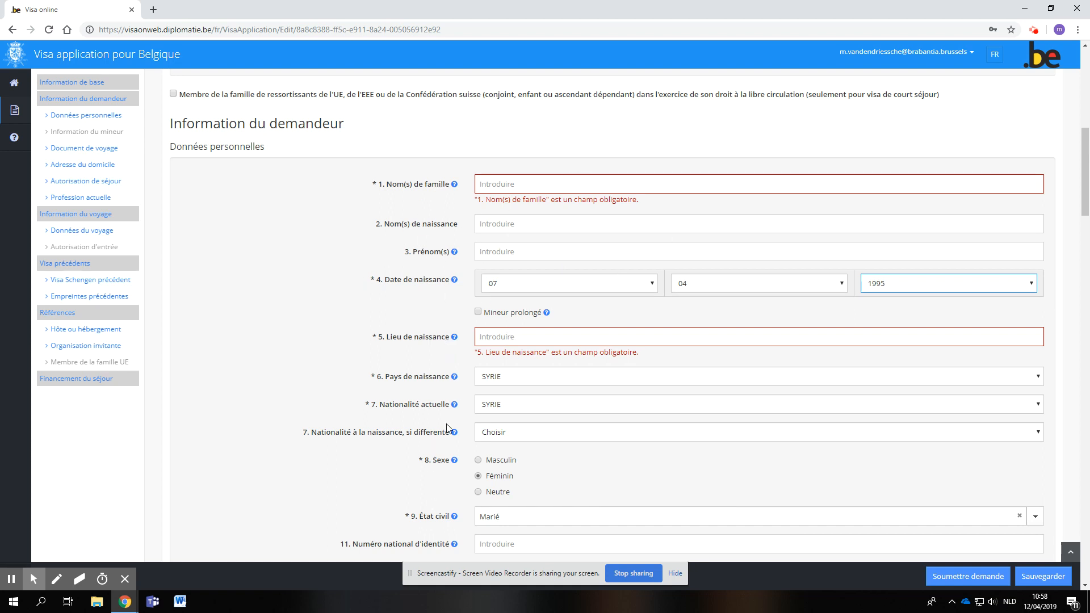
- Set the applicant's État civil to Célibataire
scroll(423, 454, down, 2)
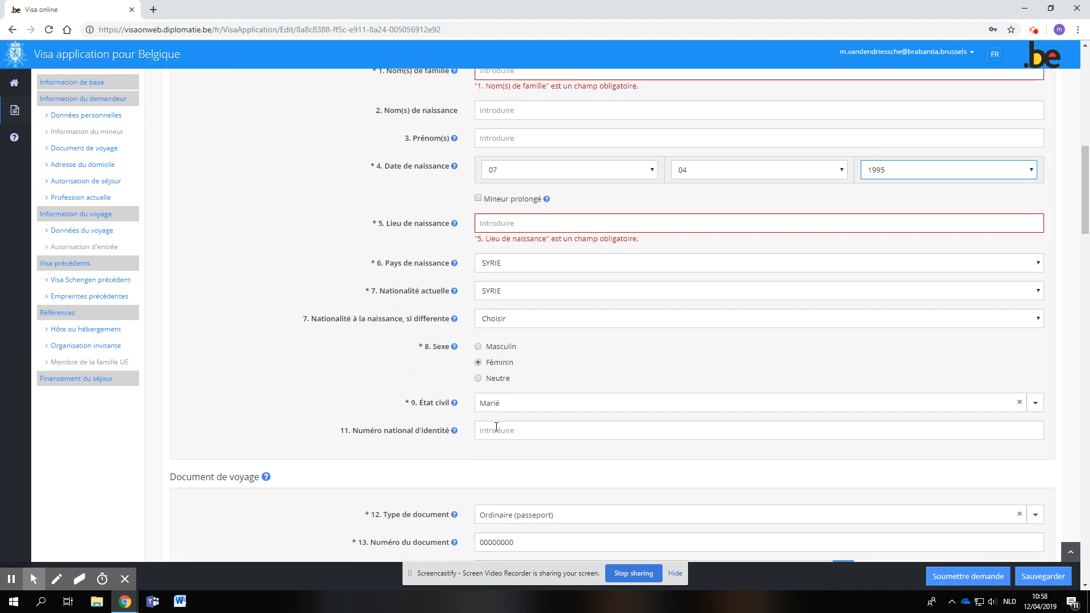
click(503, 407)
click(506, 439)
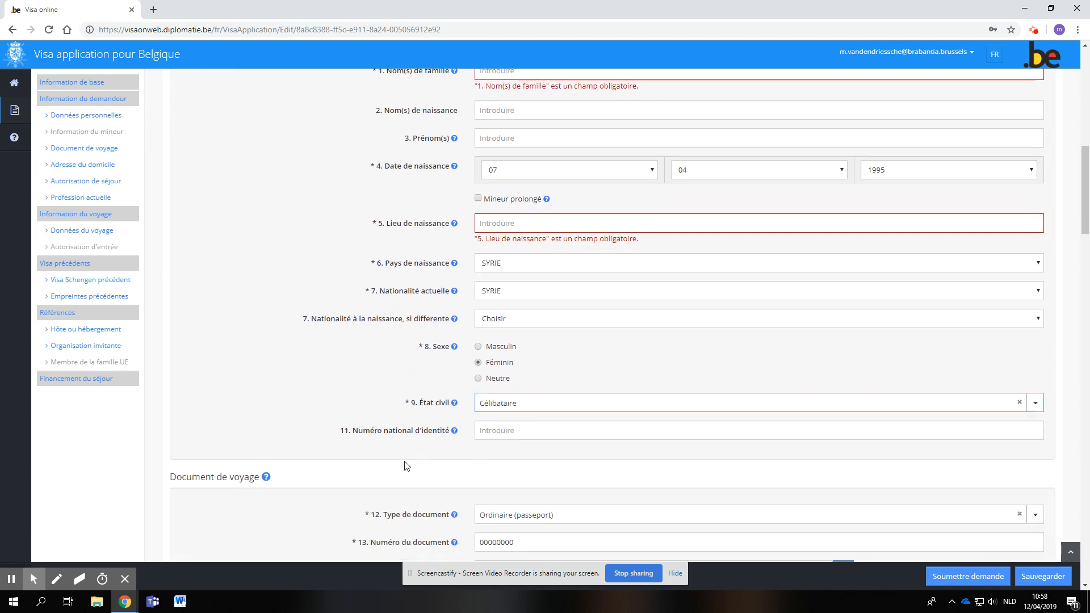
- In the Données du voyage section, set the Objet(s) principal(aux) du voyage to Humanitaire
scroll(407, 463, down, 3)
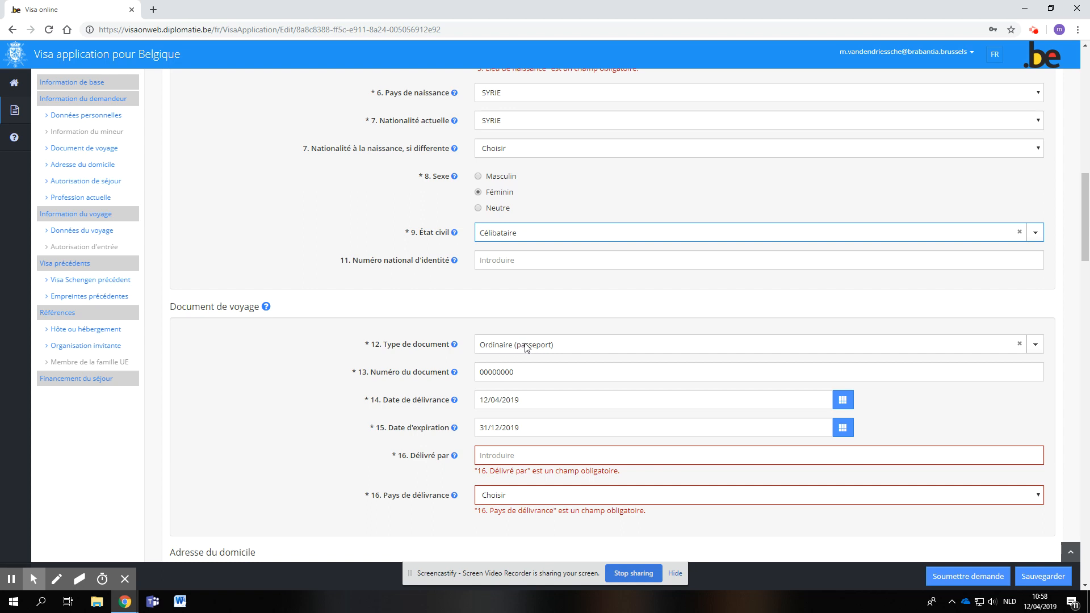
scroll(423, 413, down, 5)
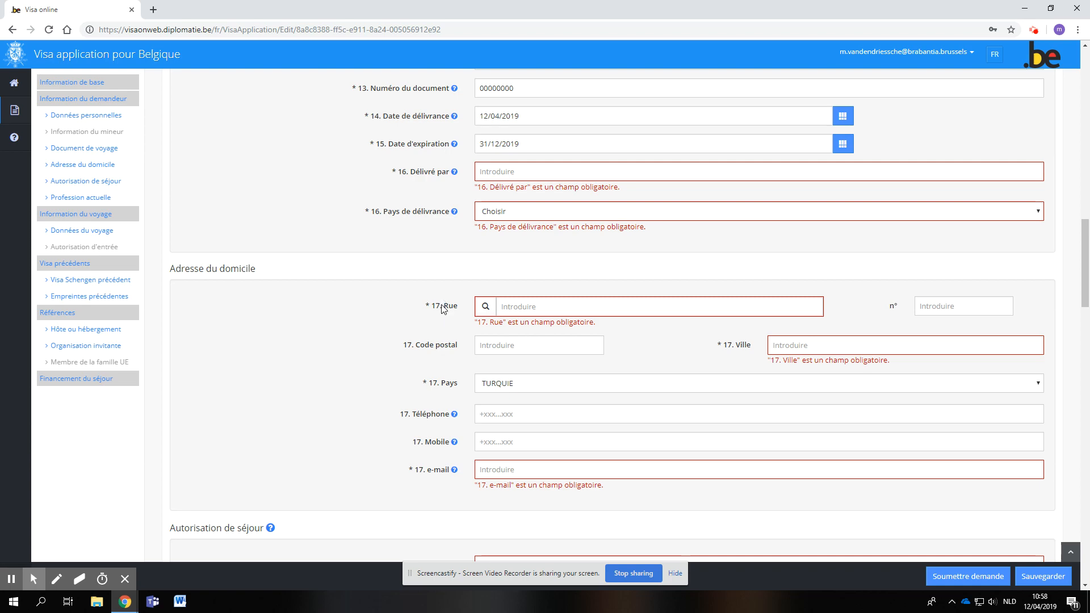
scroll(390, 450, down, 3)
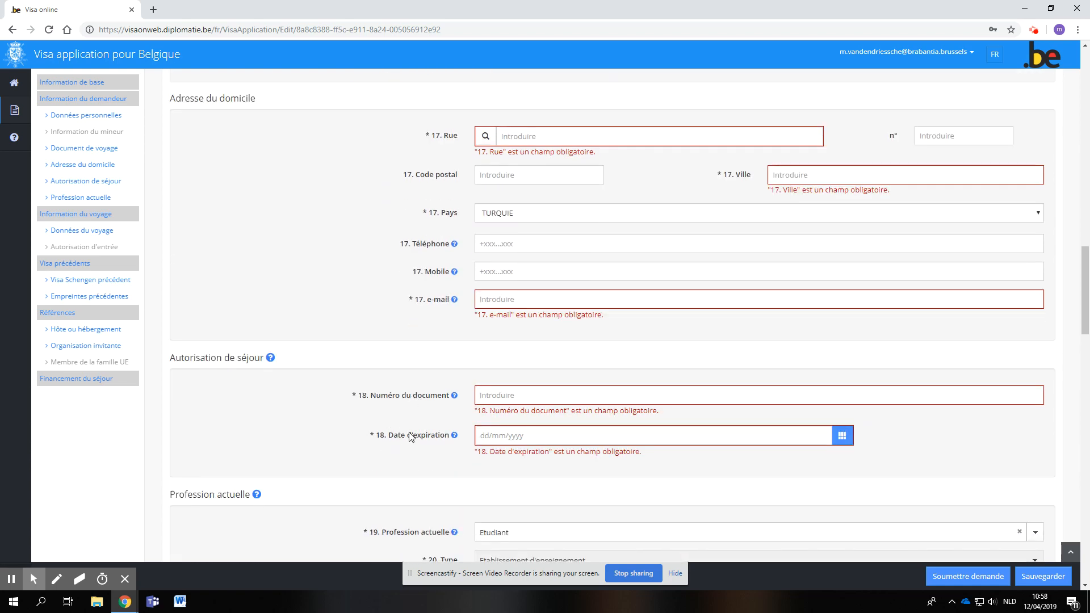
scroll(409, 430, down, 3)
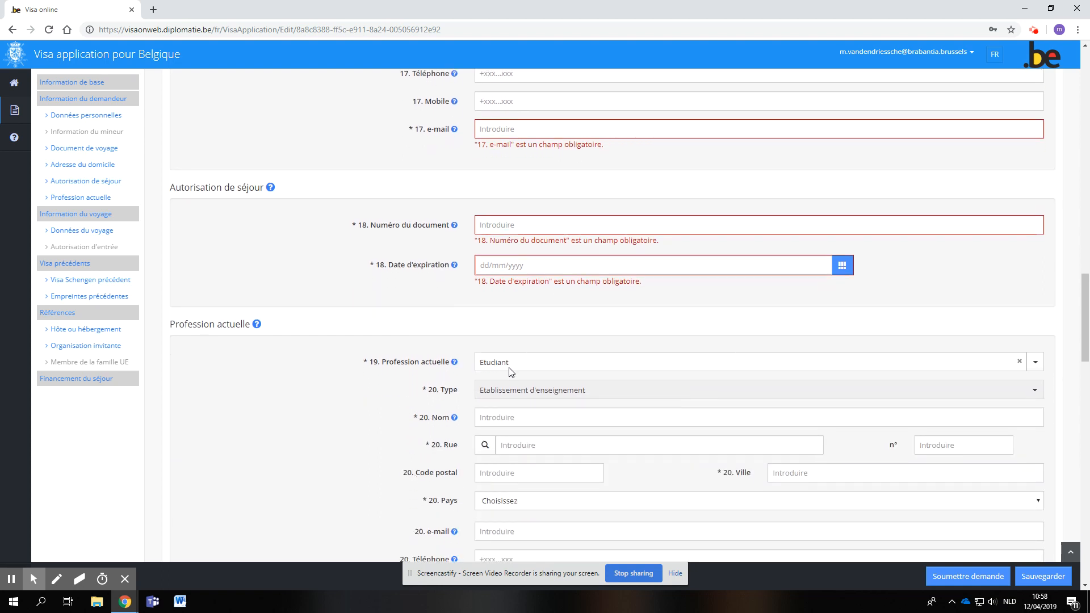
scroll(509, 372, down, 2)
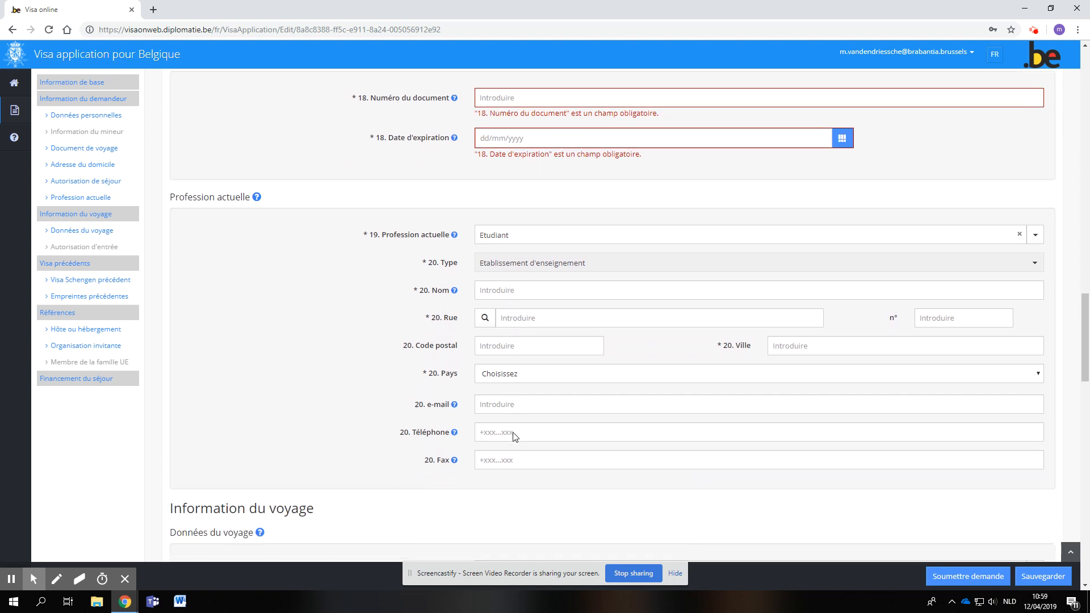
scroll(514, 436, down, 3)
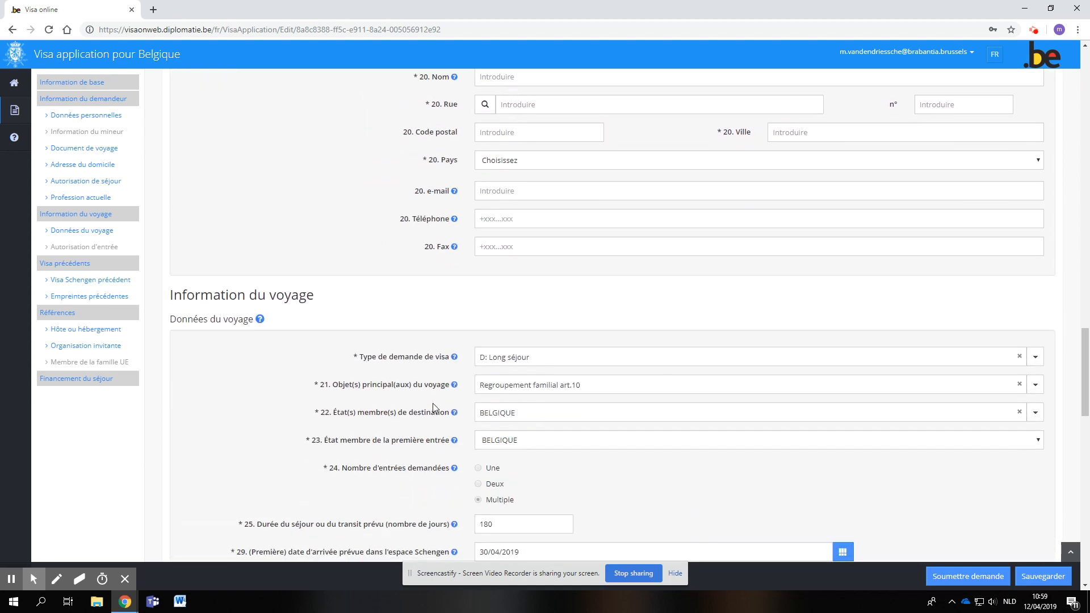
click(519, 389)
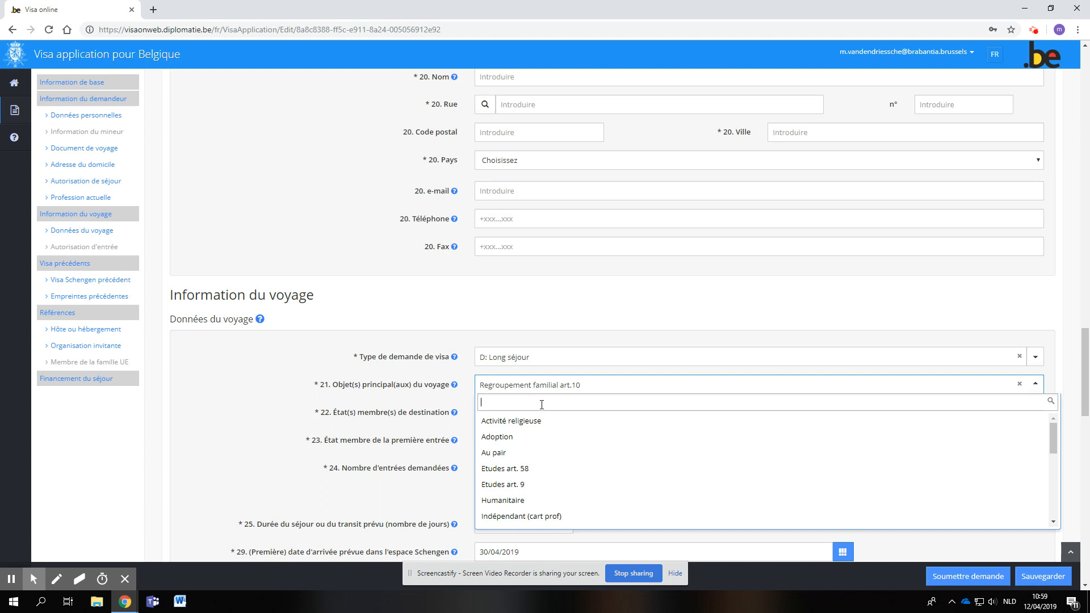
scroll(522, 442, down, 2)
scroll(514, 446, up, 1)
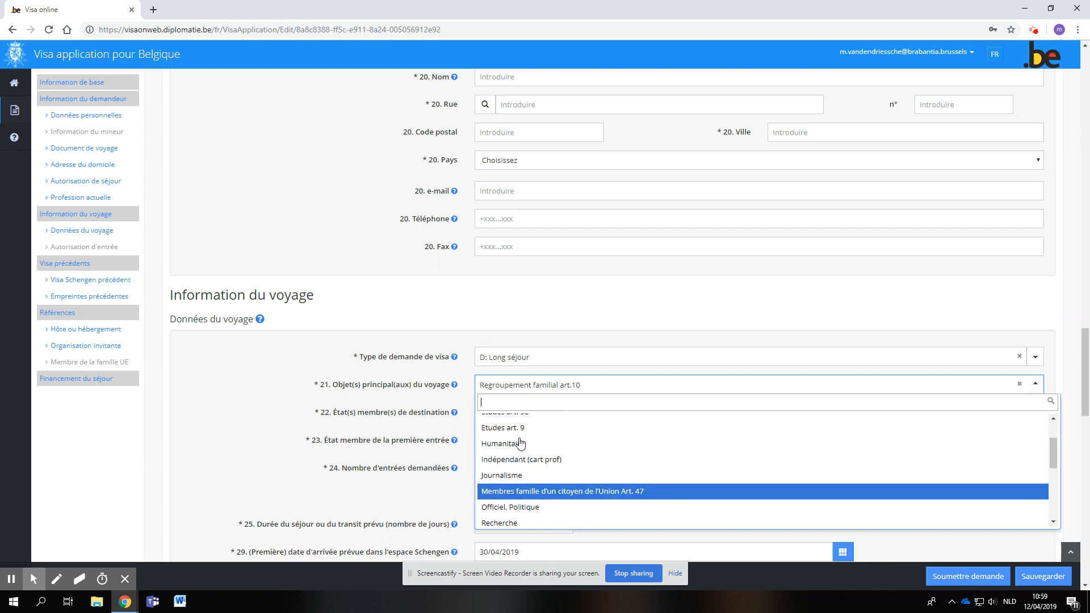
click(512, 448)
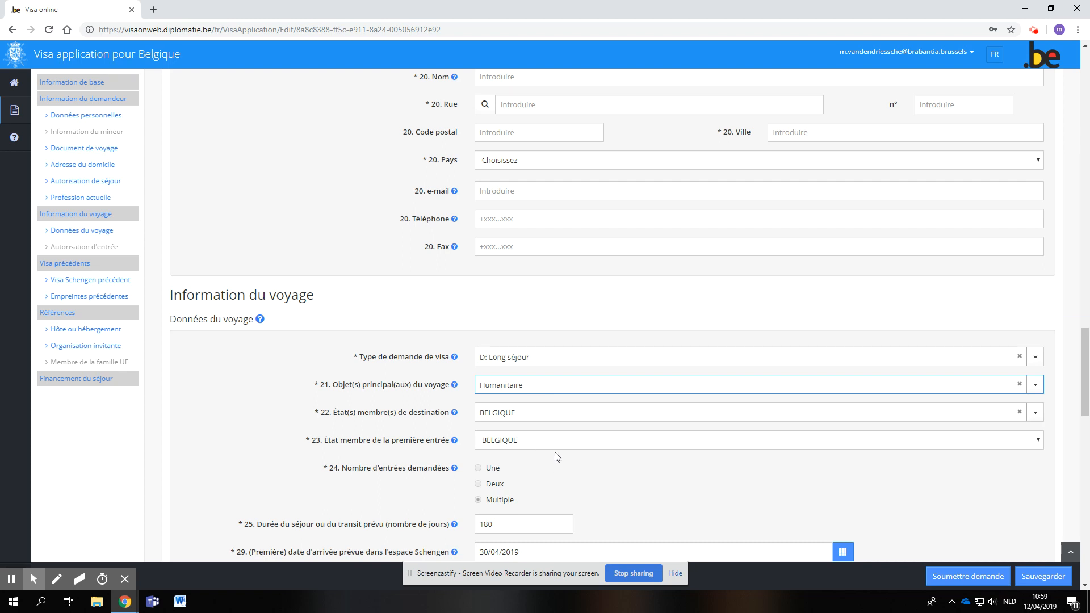
- Review the remaining travel, previous visa, reference and financing sections of the form, and submit the visa application
mouse_move(454, 414)
scroll(428, 458, down, 2)
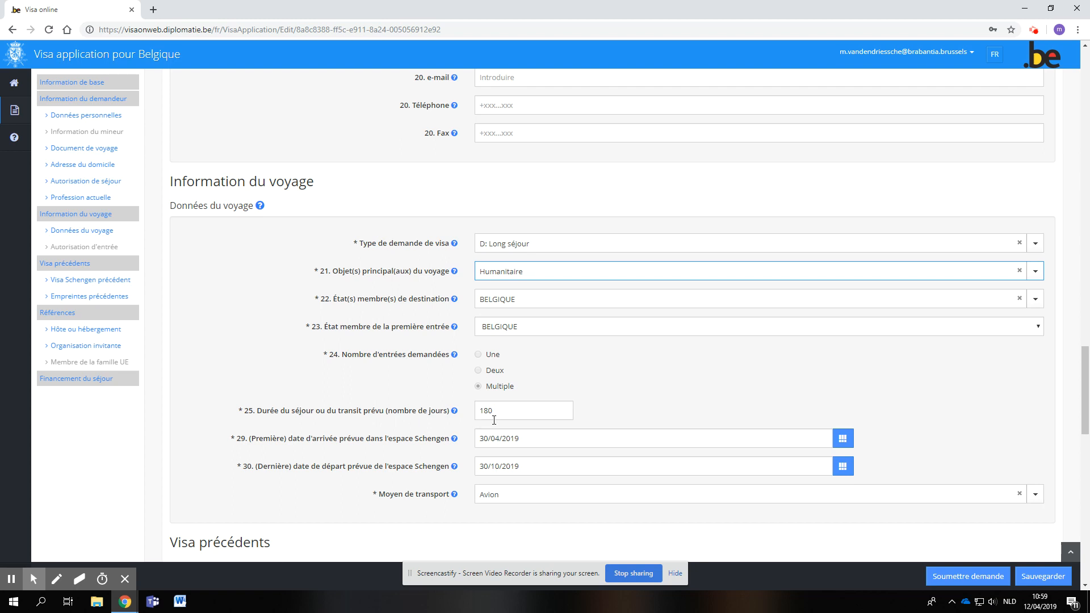
scroll(500, 432, down, 3)
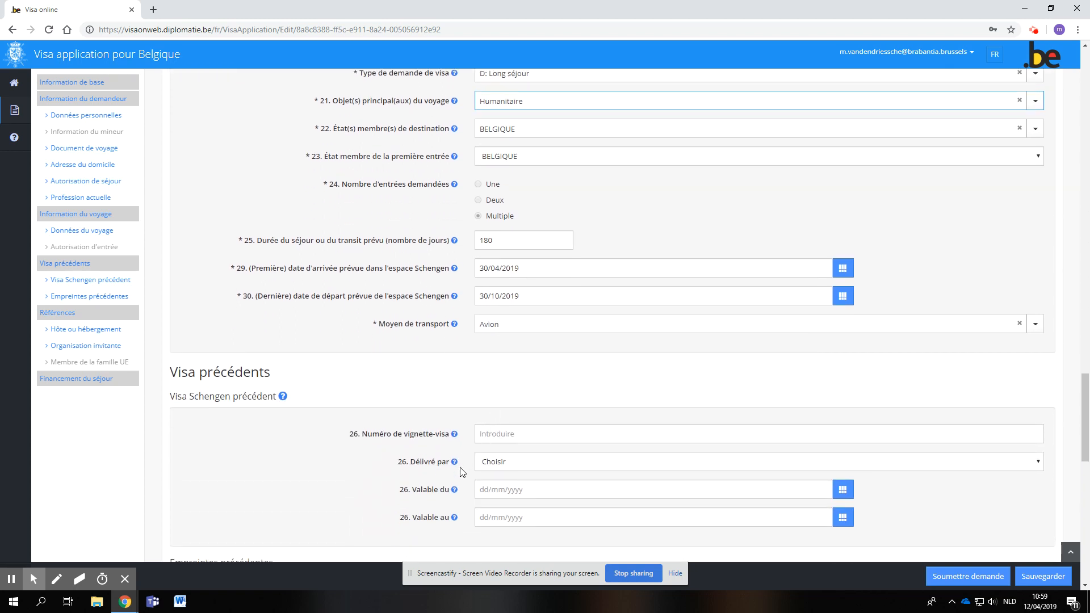
scroll(464, 474, down, 2)
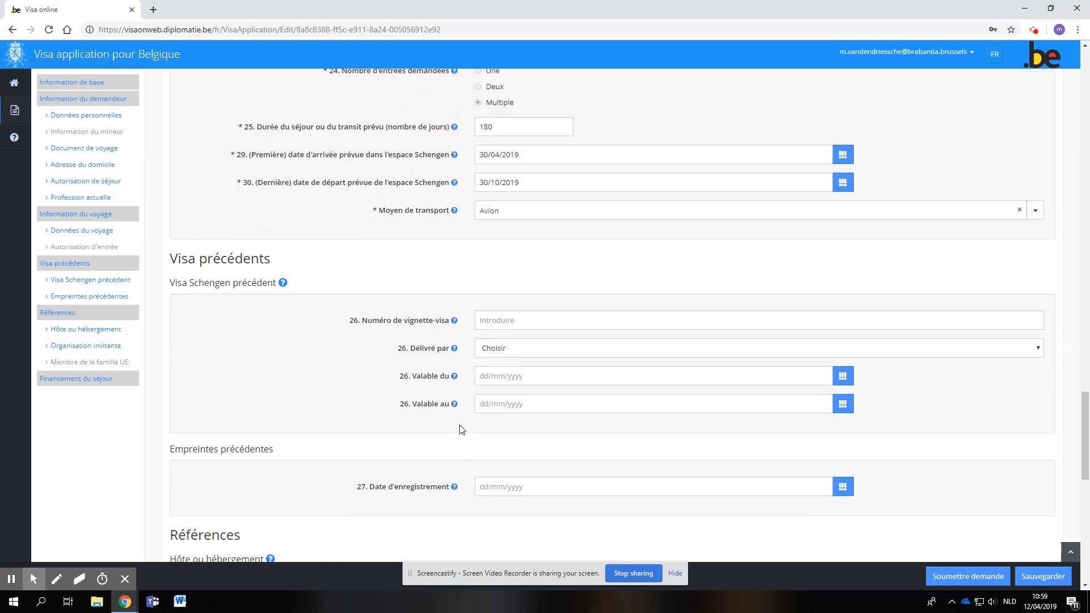
scroll(407, 500, down, 4)
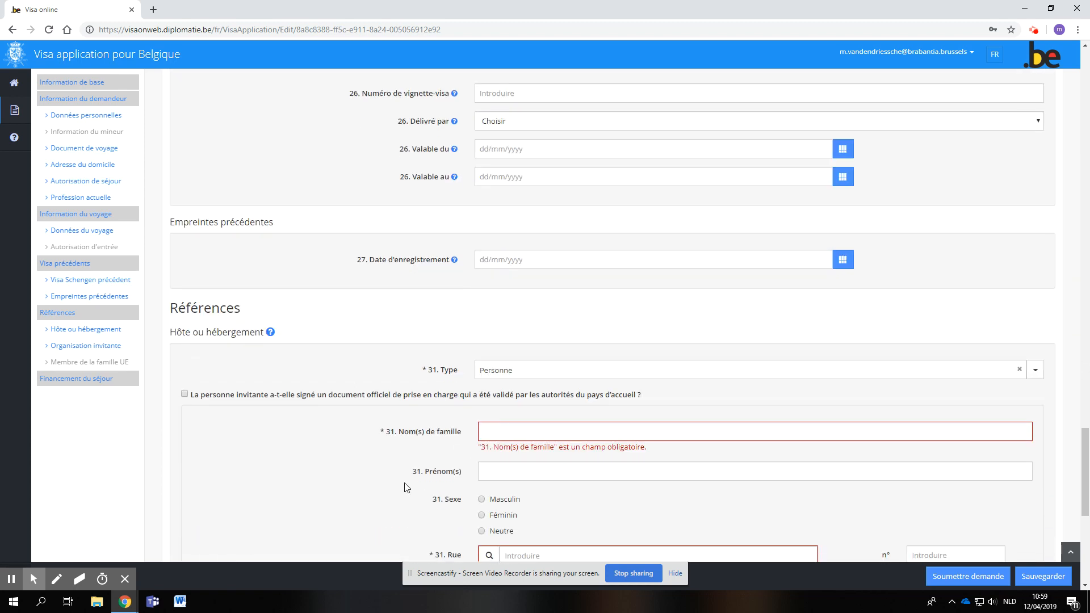
scroll(432, 433, down, 3)
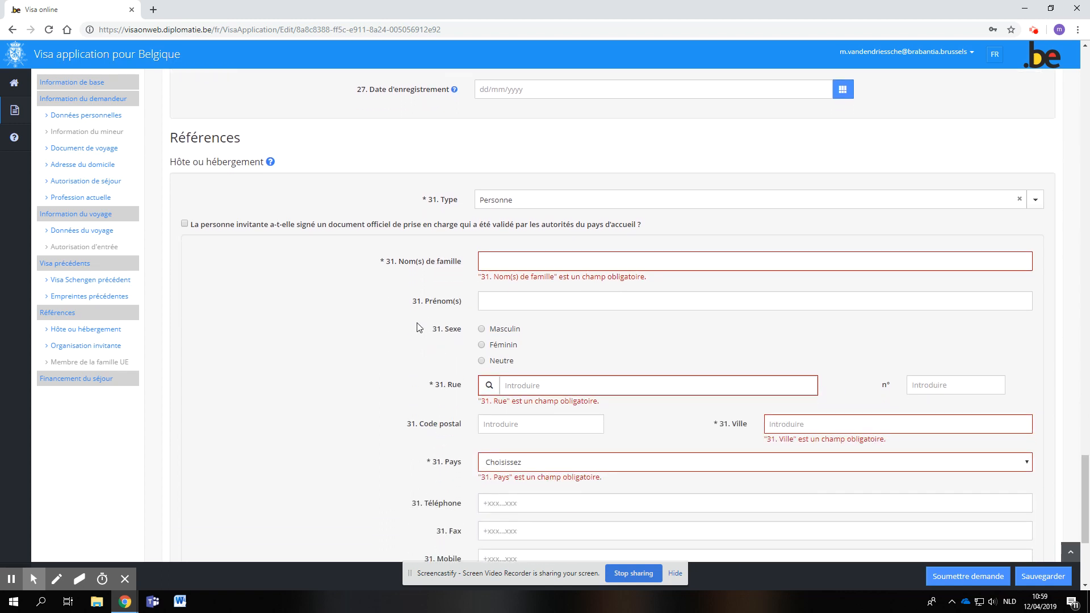
scroll(417, 354, down, 4)
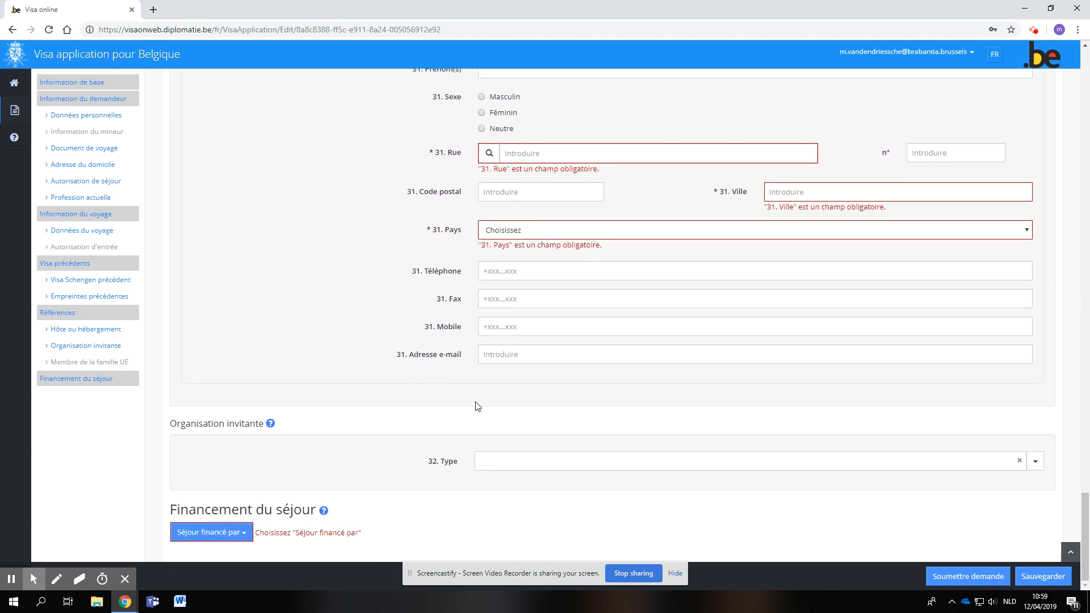
click(963, 588)
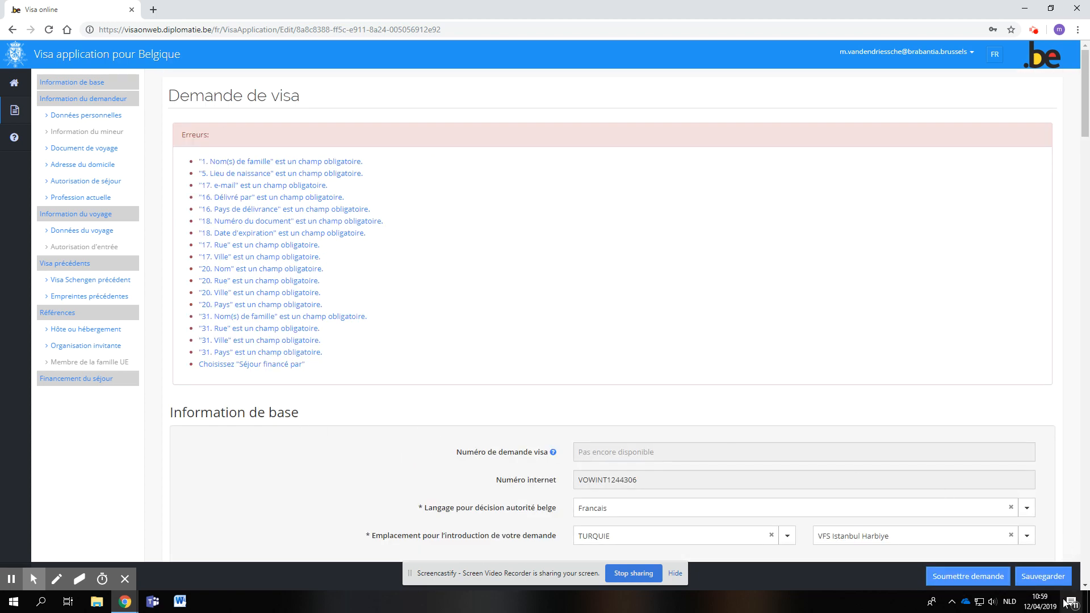
- Open the list of existing applications (Mes demandes) and dismiss the calendar reminder
mouse_move(12, 113)
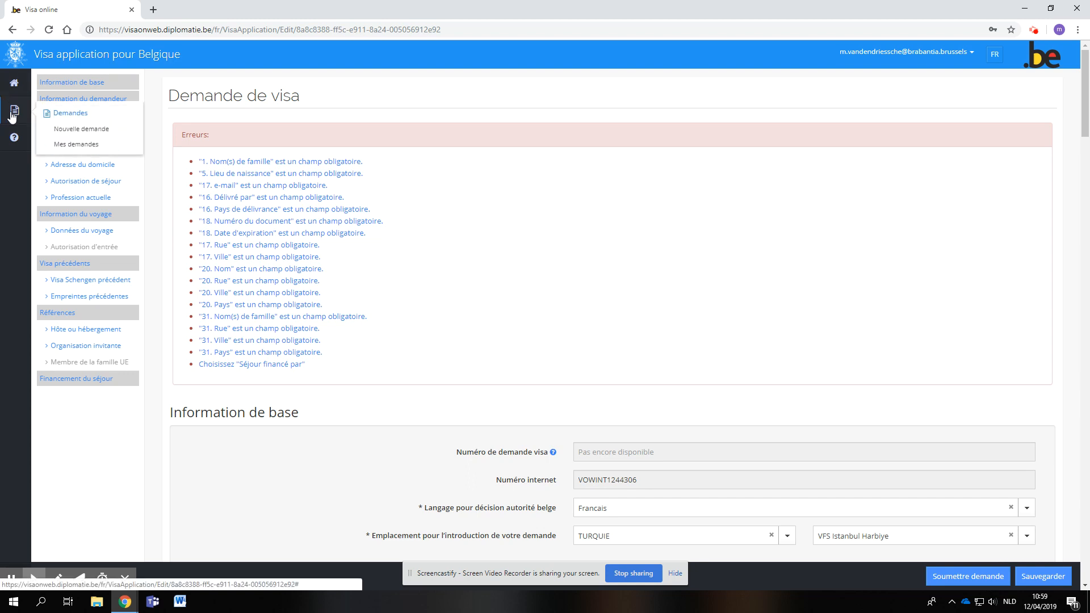
click(64, 147)
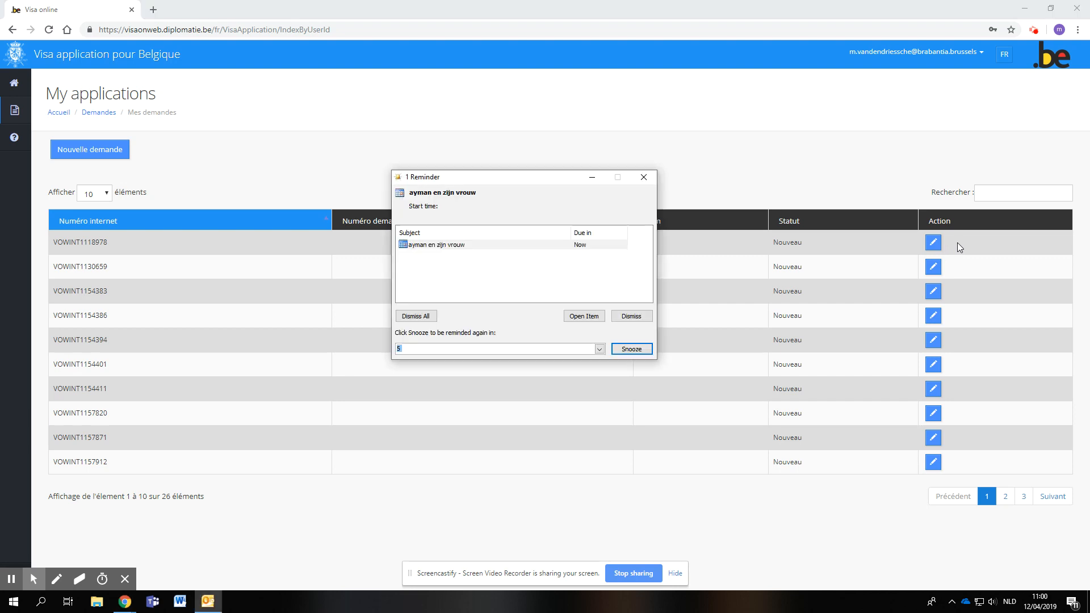
click(639, 316)
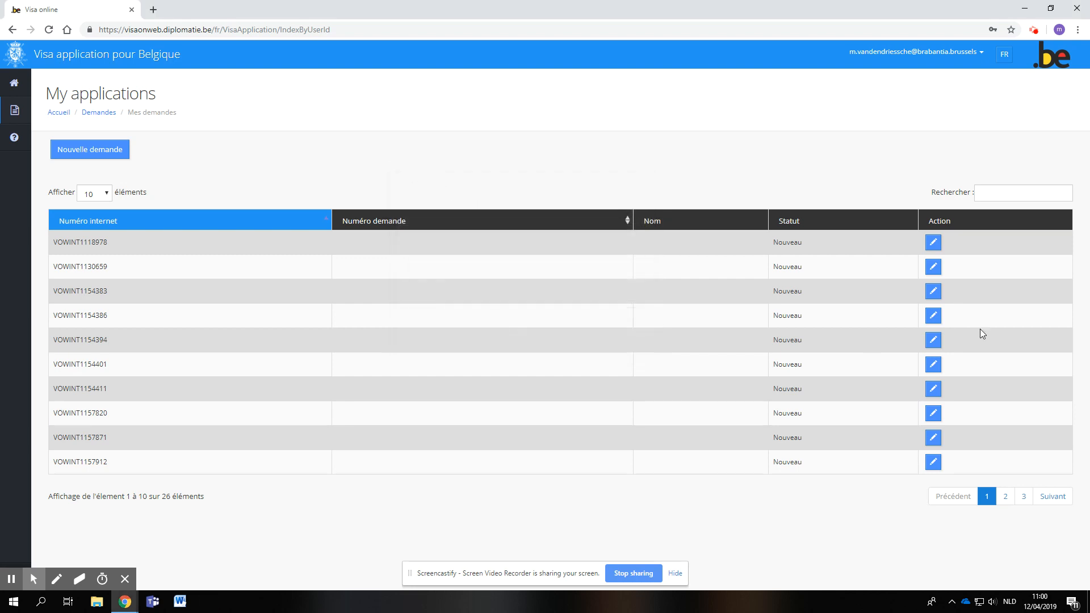
click(9, 580)
- Search the web in a new browser tab for "ou en est ma demande de visa"
click(154, 10)
text(info)
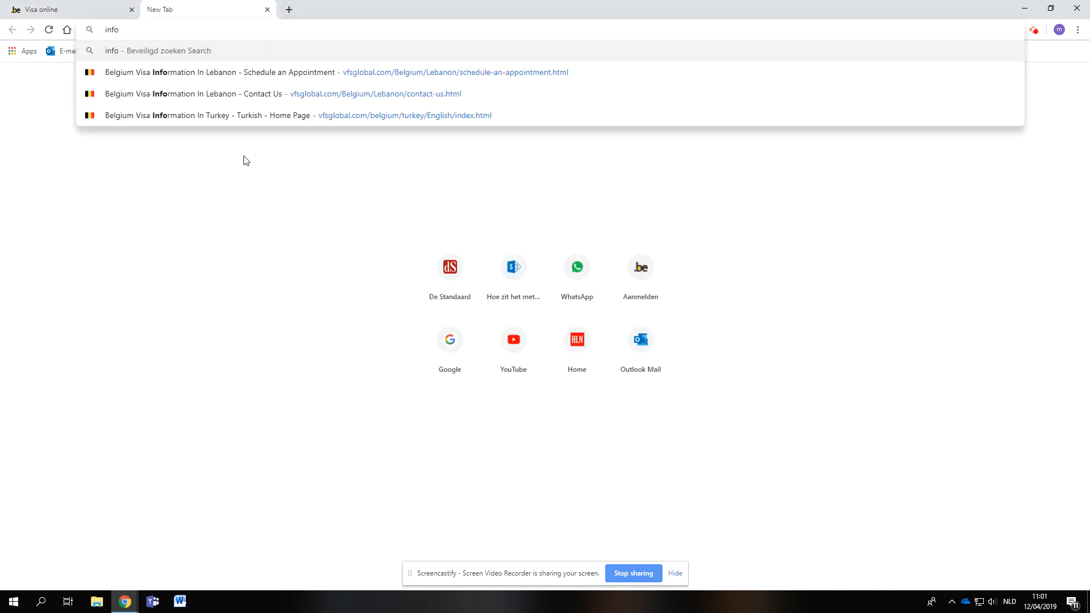
double_click(174, 36)
text(ou )
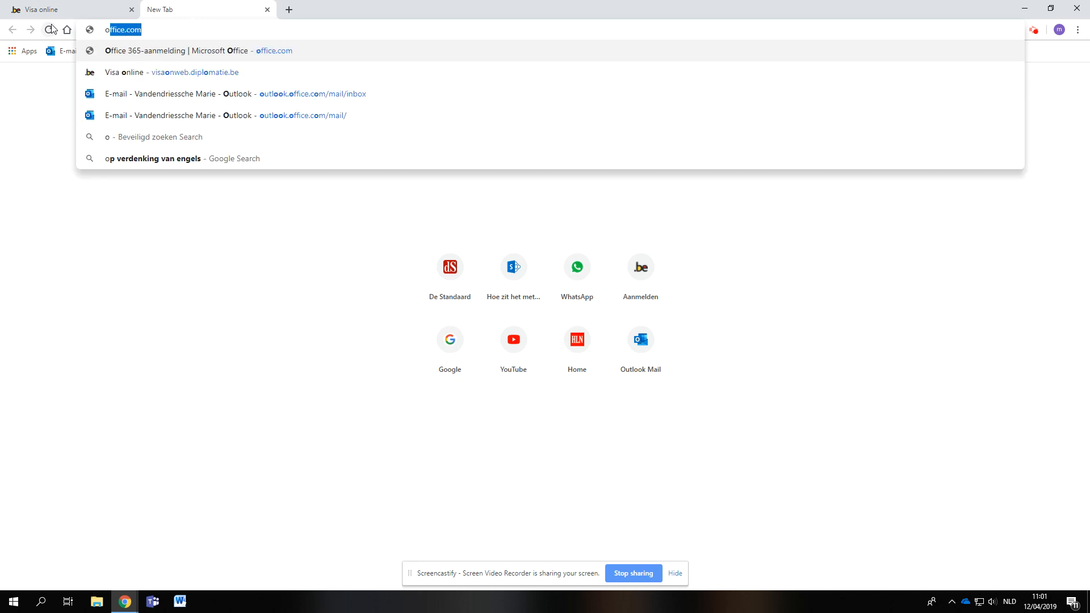
text(en est m)
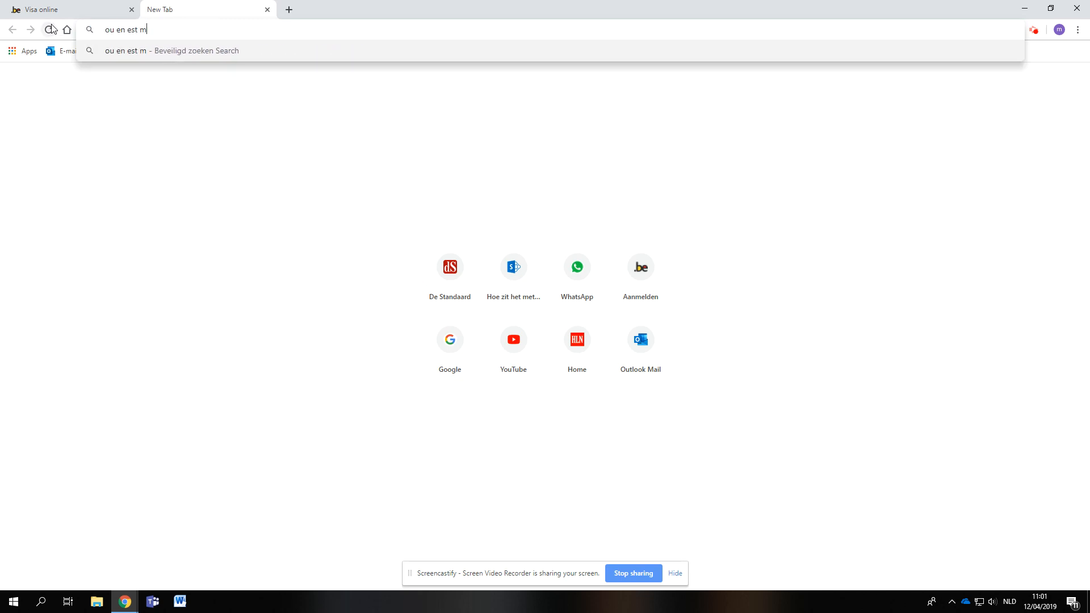
text(a demande de v)
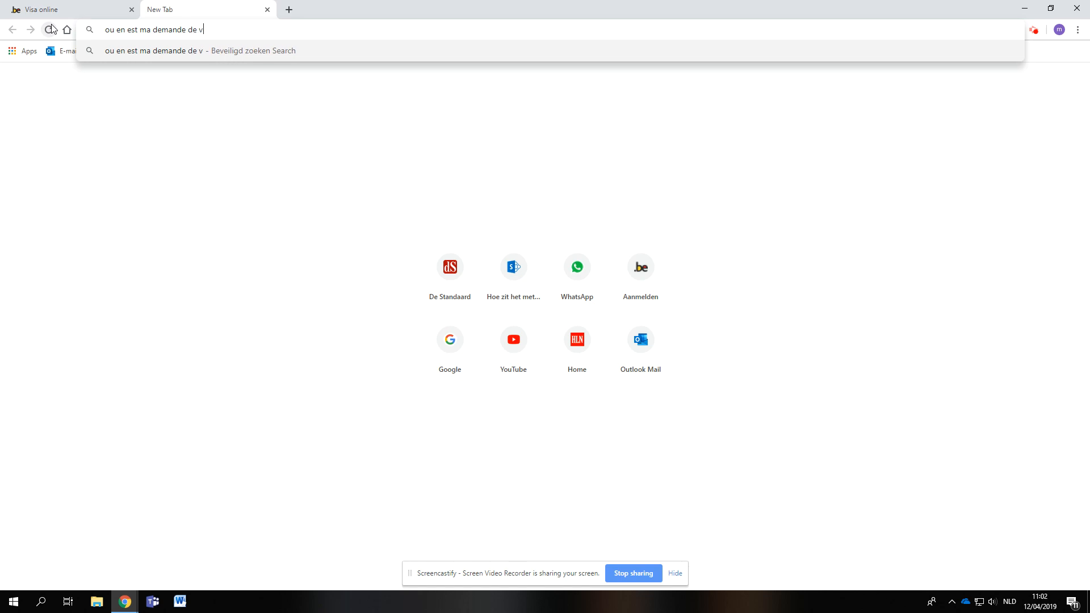
text(isa)
key(Return)
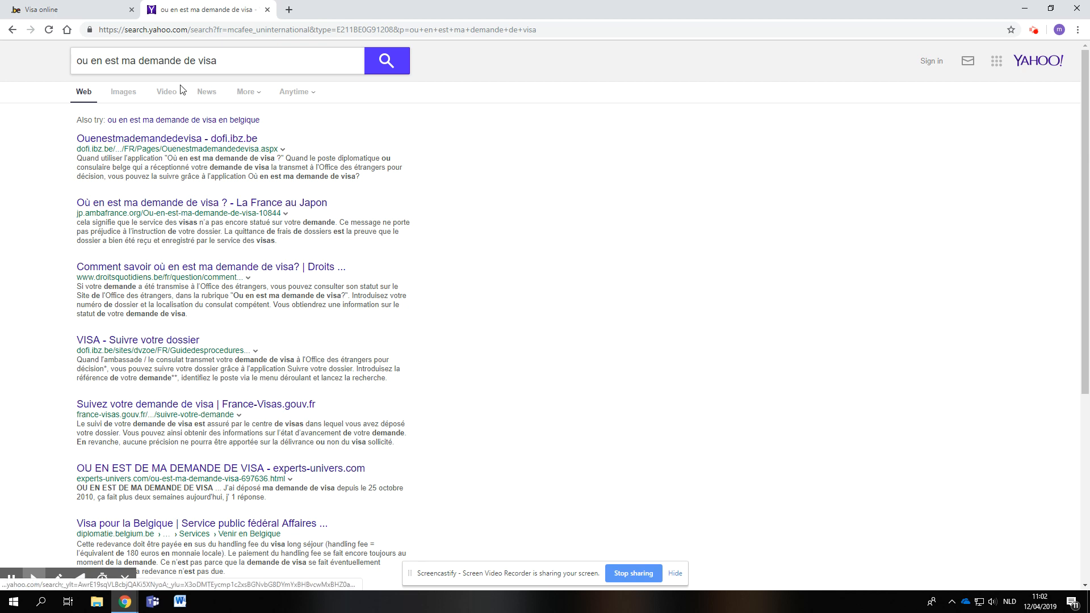
- Refine the search to "ou en est ma demande de visa belgique" and open the Ouenestmademandedevisa result from dofi.ibz.be
click(234, 61)
text(bel)
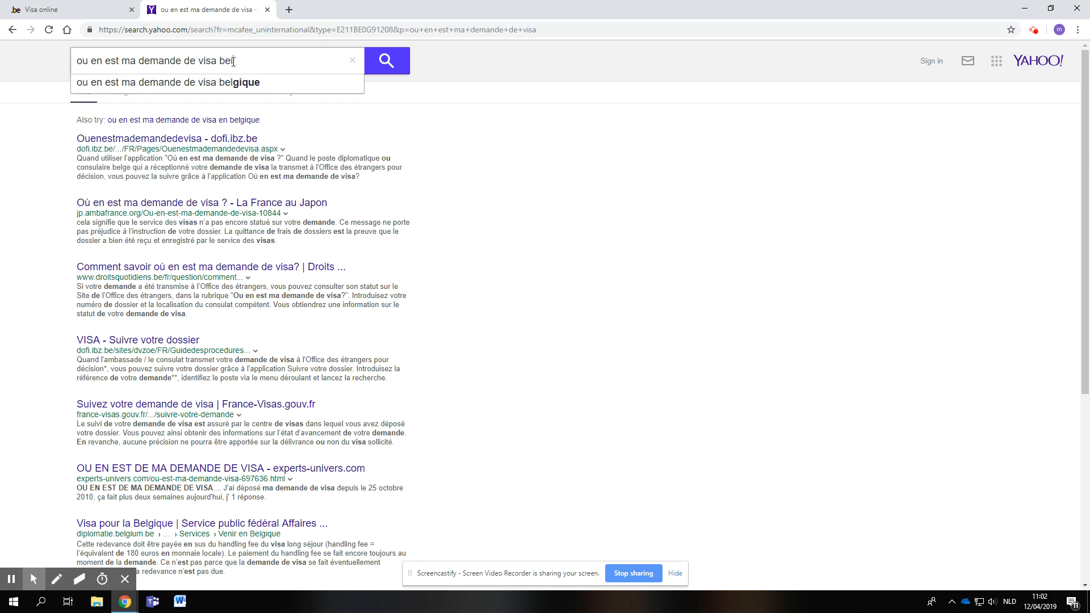
text(gique)
key(Return)
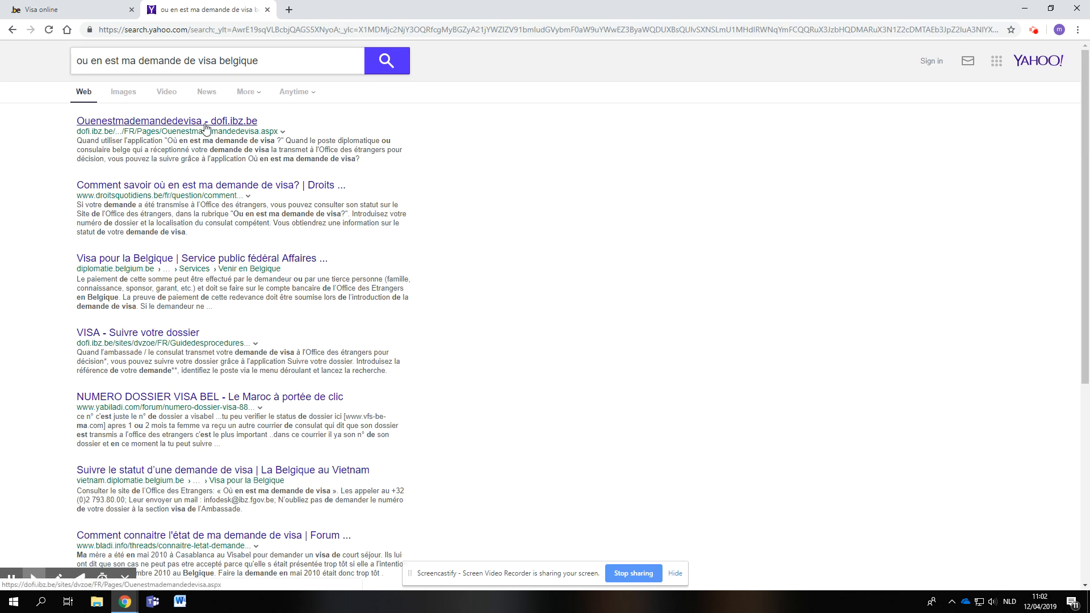
click(205, 128)
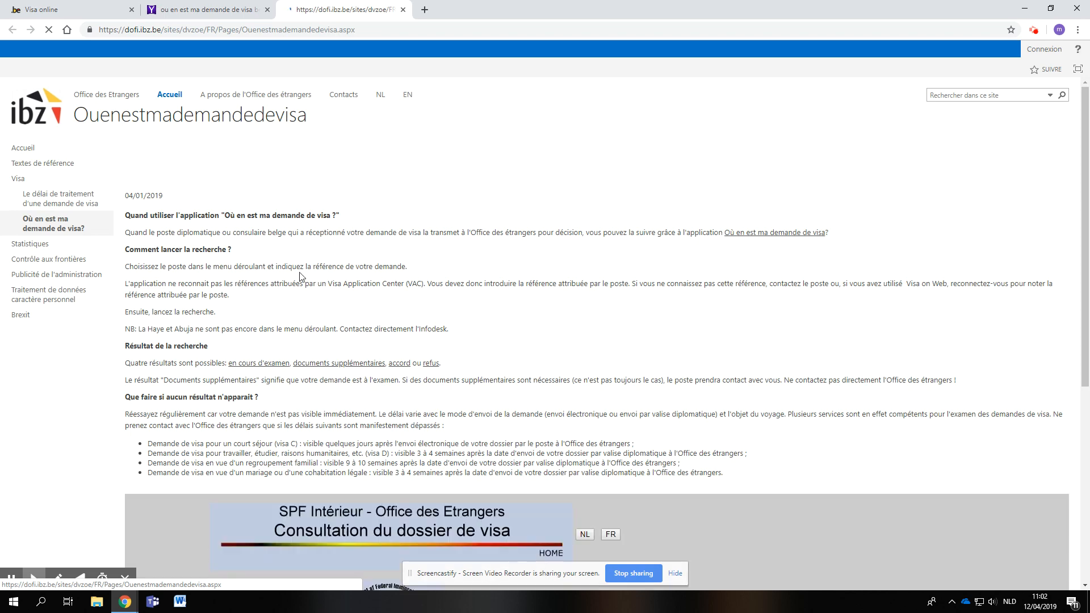
- In the Consultation du dossier de visa form, choose Istanboul as the Belgian diplomatic or consular post
scroll(367, 347, down, 2)
scroll(366, 347, down, 4)
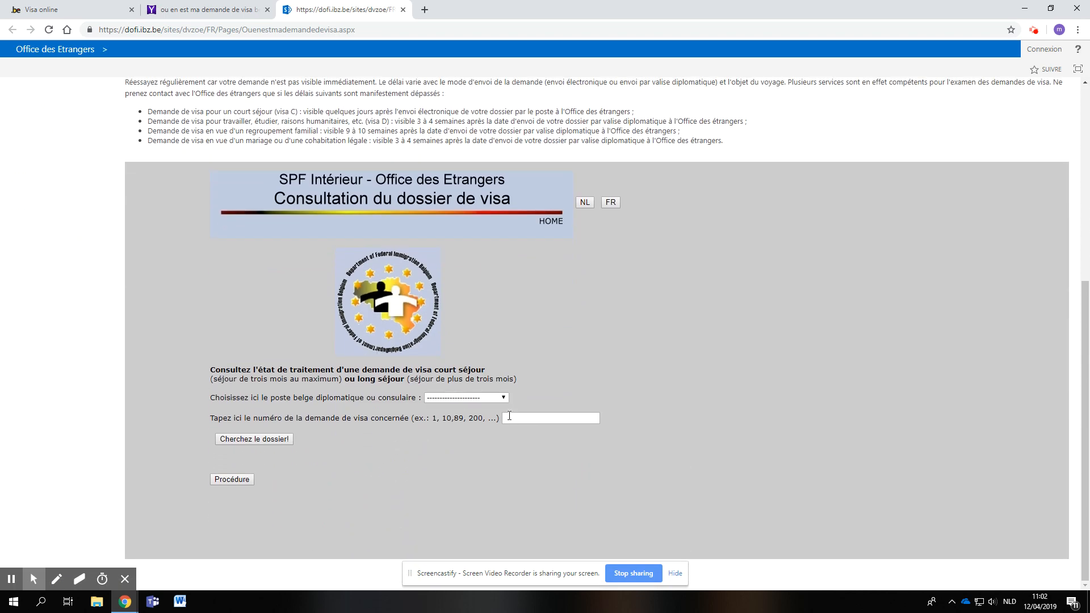
click(492, 398)
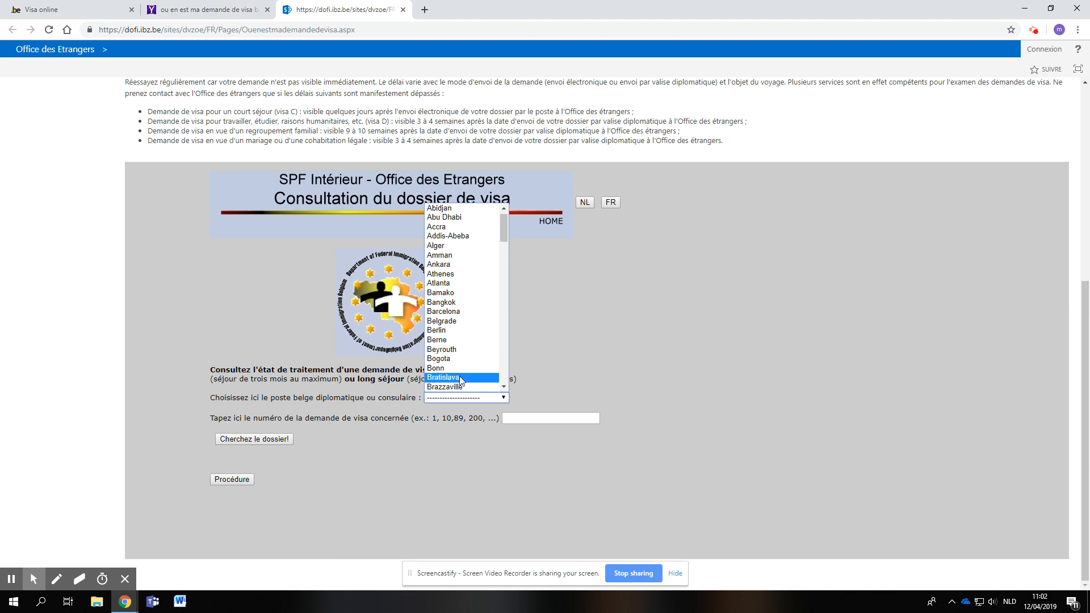
scroll(461, 382, down, 2)
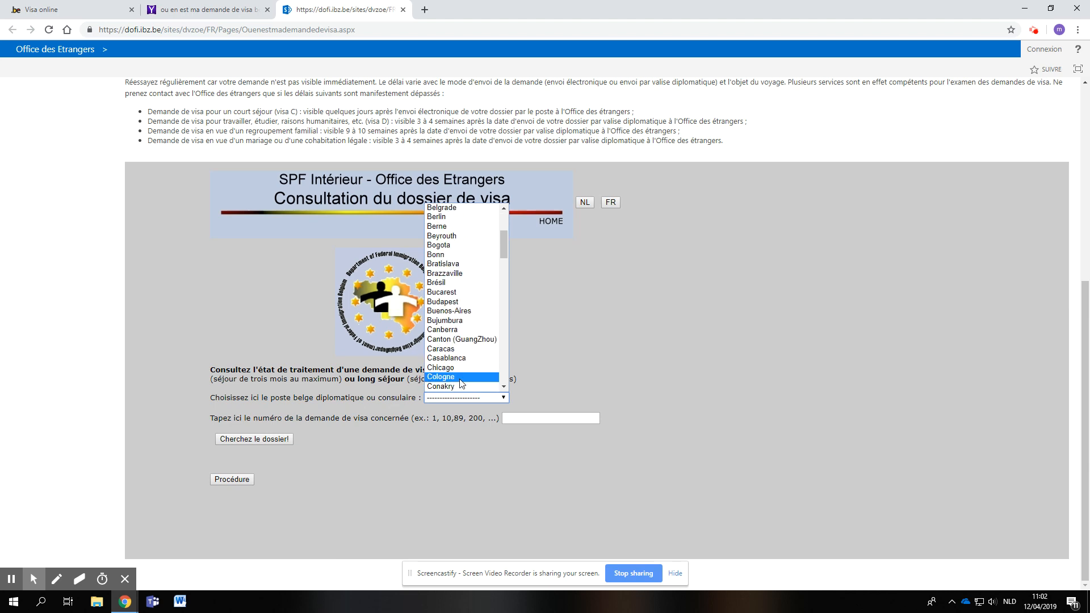
scroll(462, 383, down, 4)
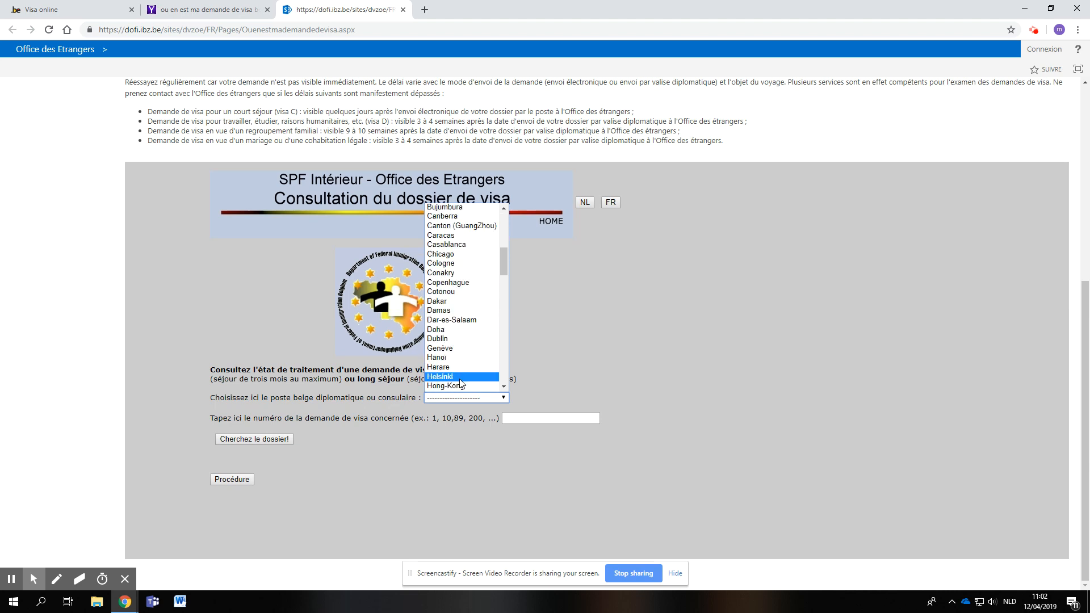
scroll(462, 382, down, 6)
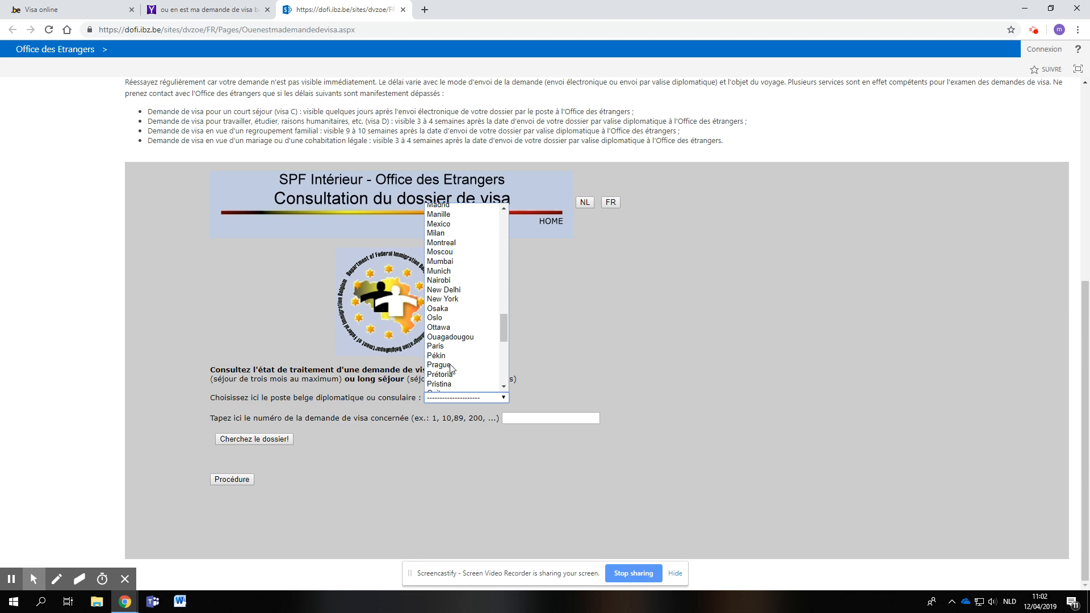
scroll(451, 368, up, 7)
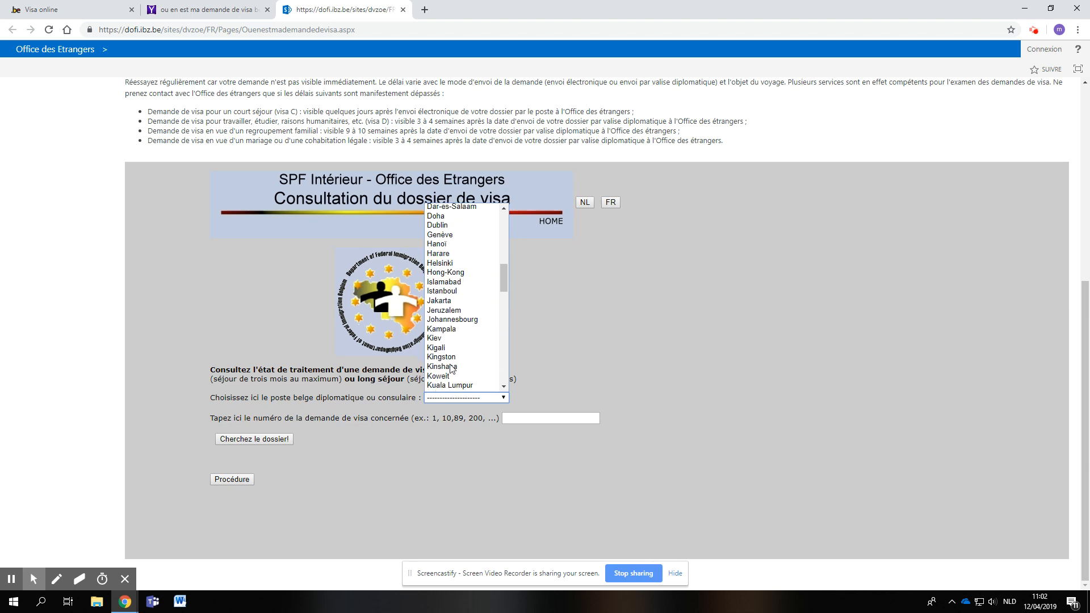
scroll(441, 381, down, 2)
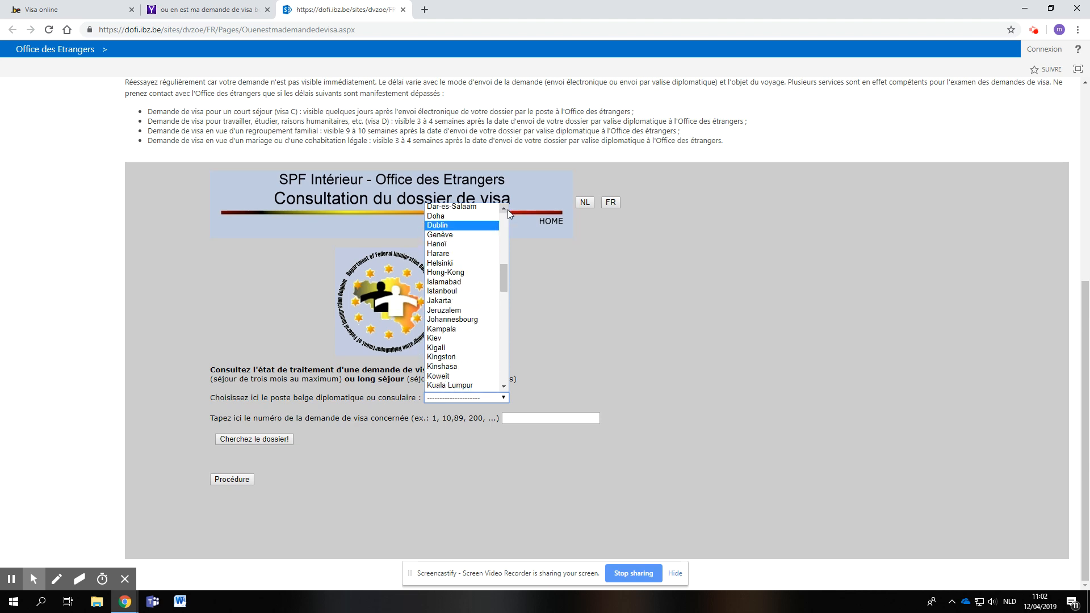
click(441, 291)
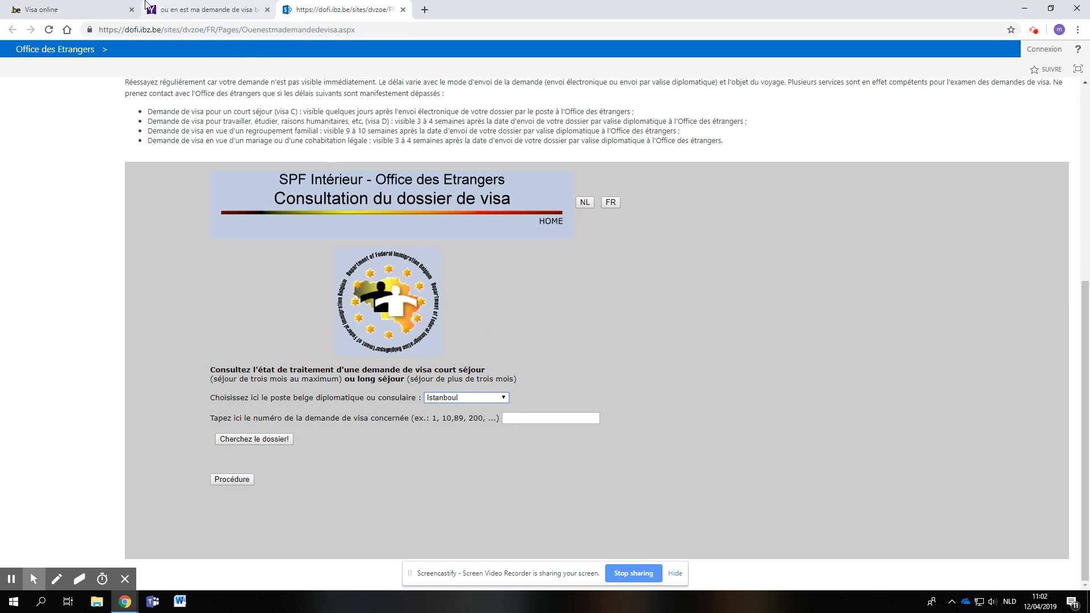
- Check the Numéro demande column in My applications, and look up a dossier in the consultation form using a previously entered visa application number
click(109, 9)
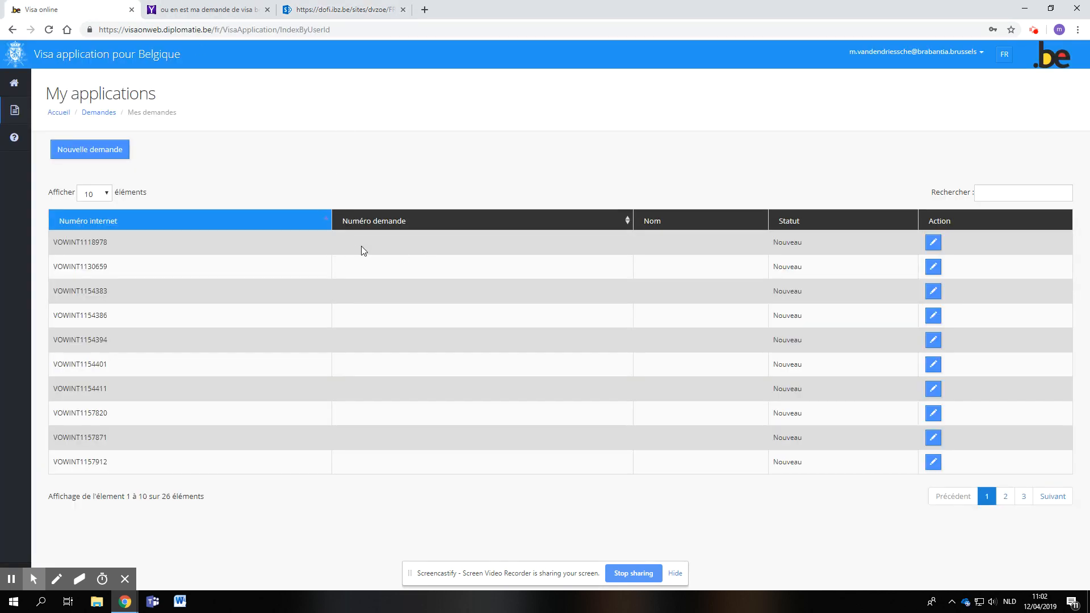
click(317, 9)
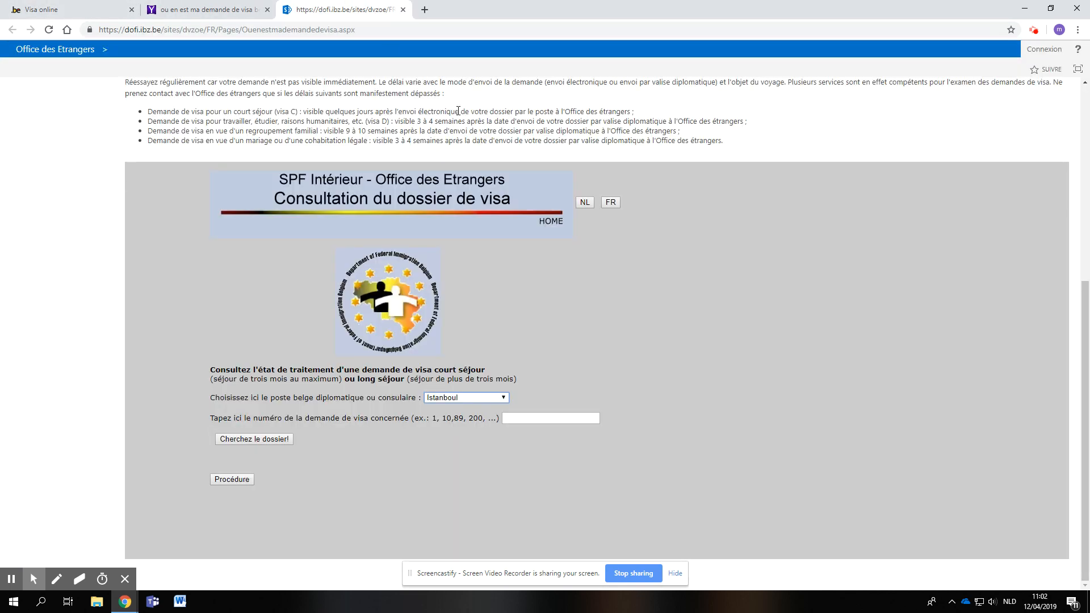
click(515, 418)
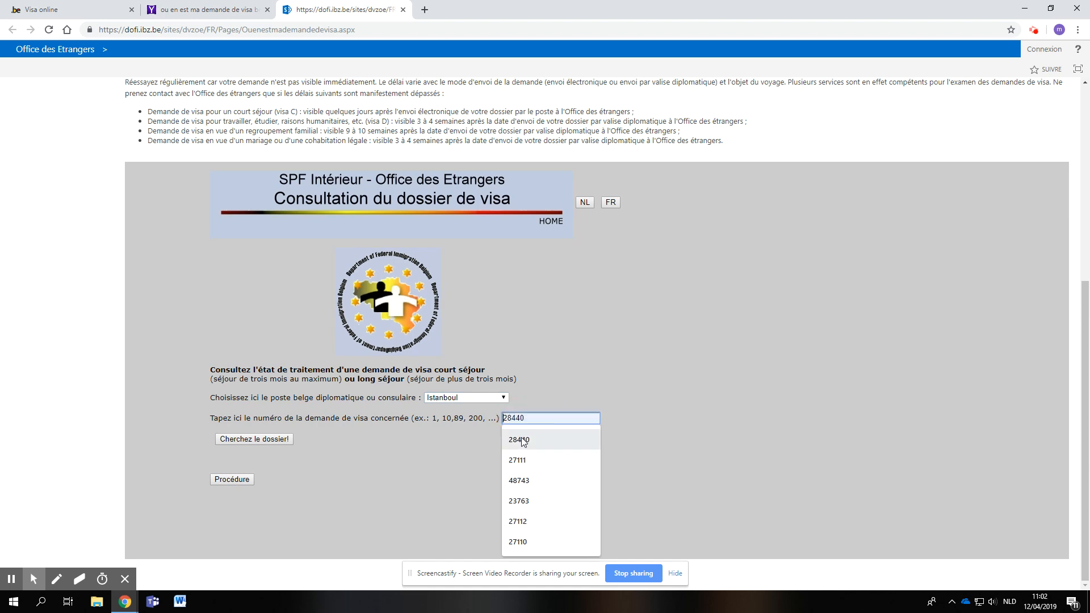
click(522, 440)
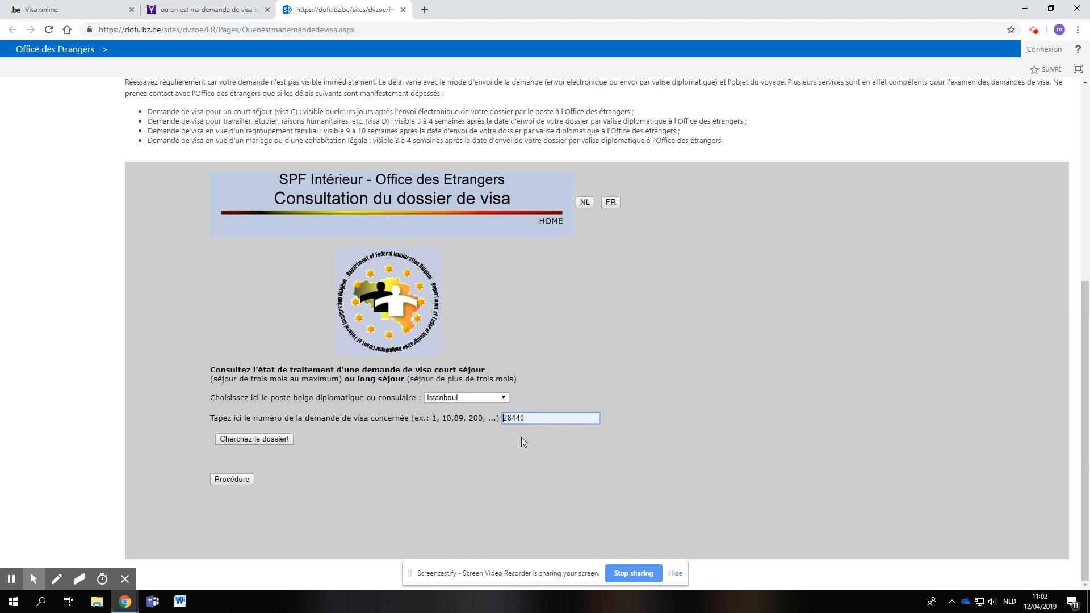
click(270, 441)
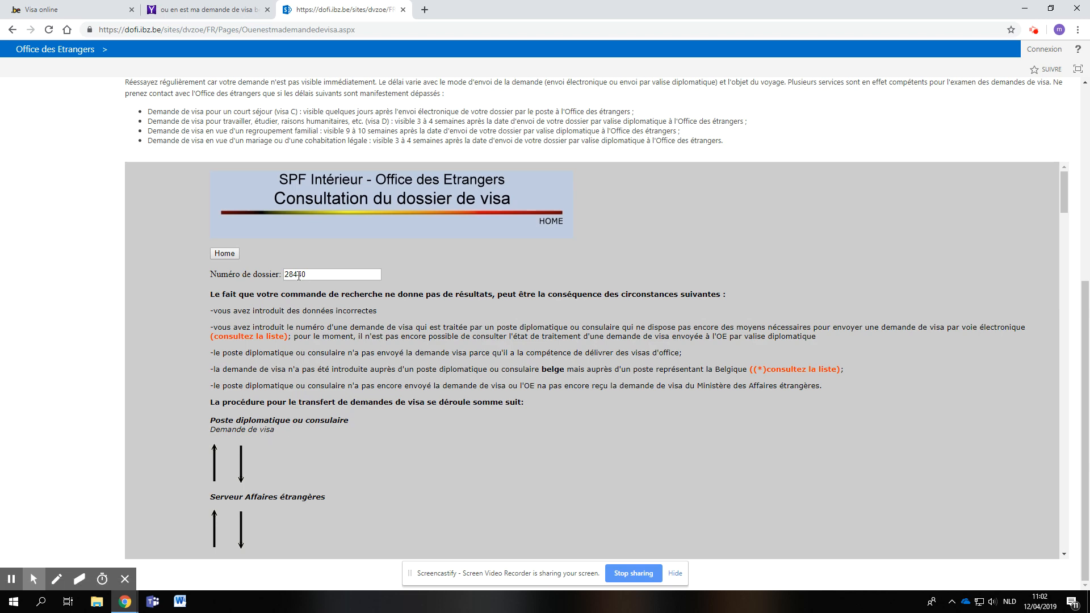
- Examine the reasons for missing results, the transfer procedure and the list of representing posts, and return to the My applications page
scroll(267, 437, down, 5)
scroll(236, 420, down, 2)
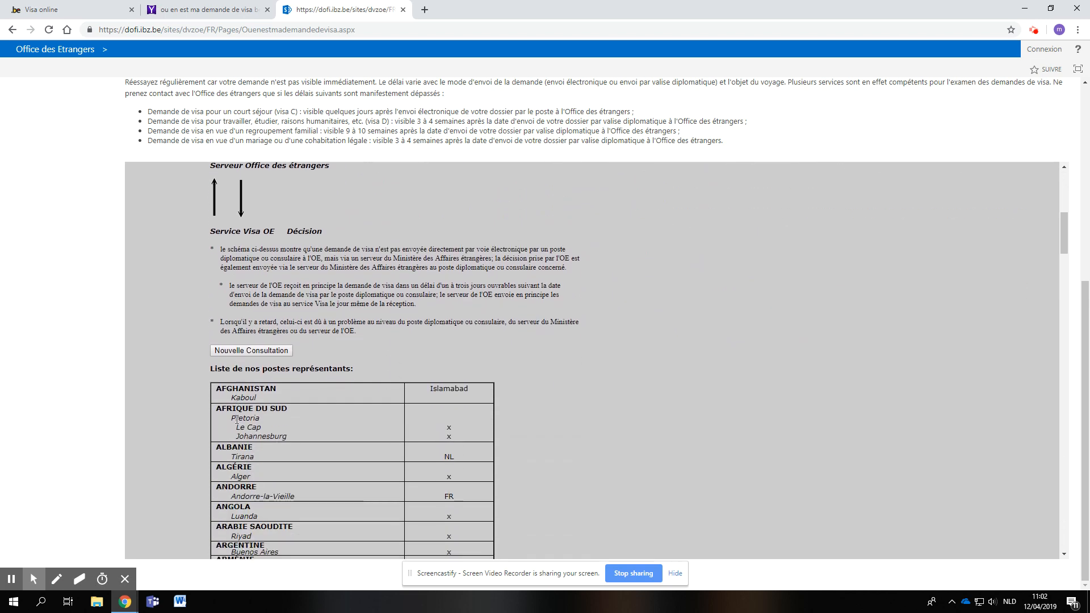
scroll(316, 432, up, 5)
scroll(315, 434, up, 2)
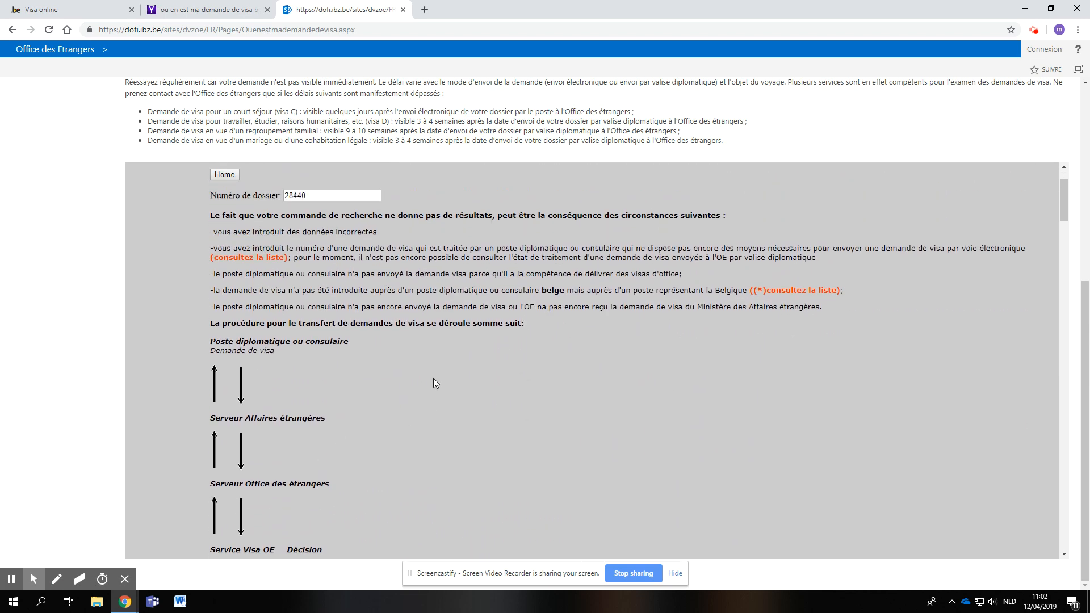
scroll(302, 409, down, 4)
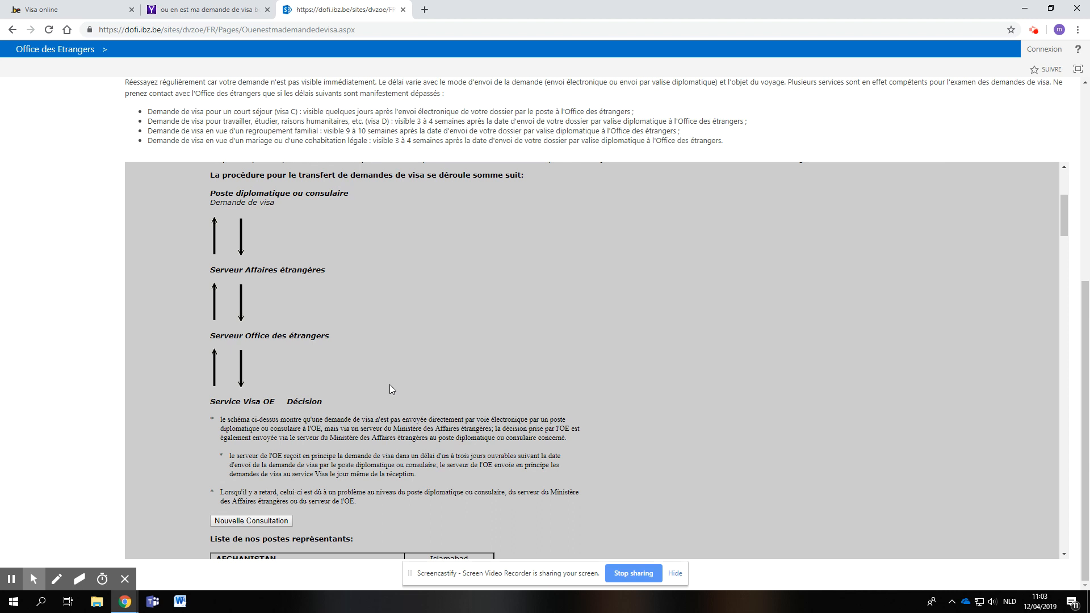
scroll(391, 397, down, 7)
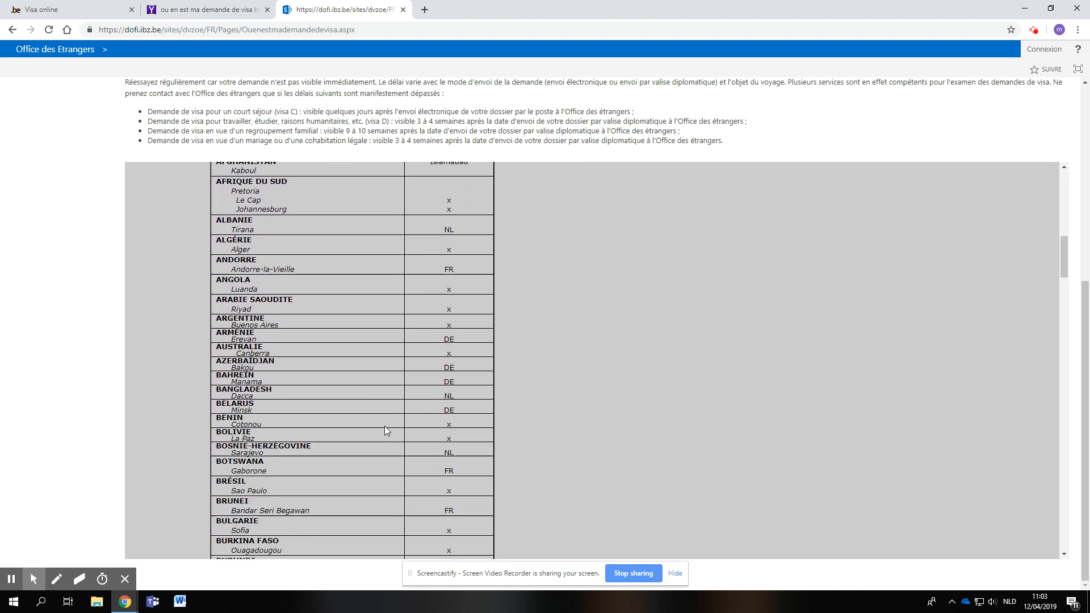
scroll(385, 431, down, 4)
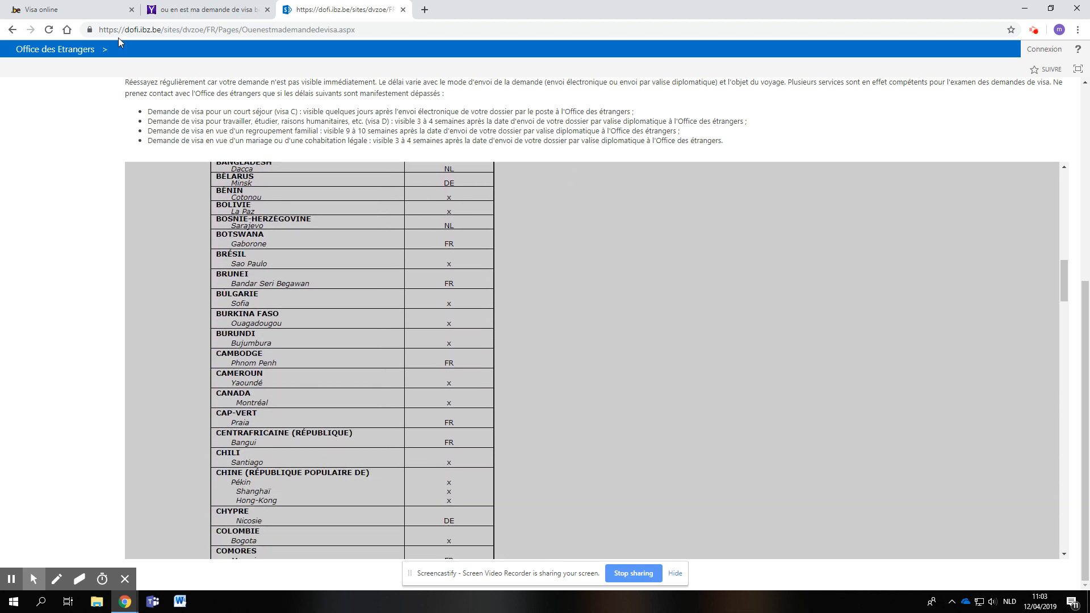
click(63, 9)
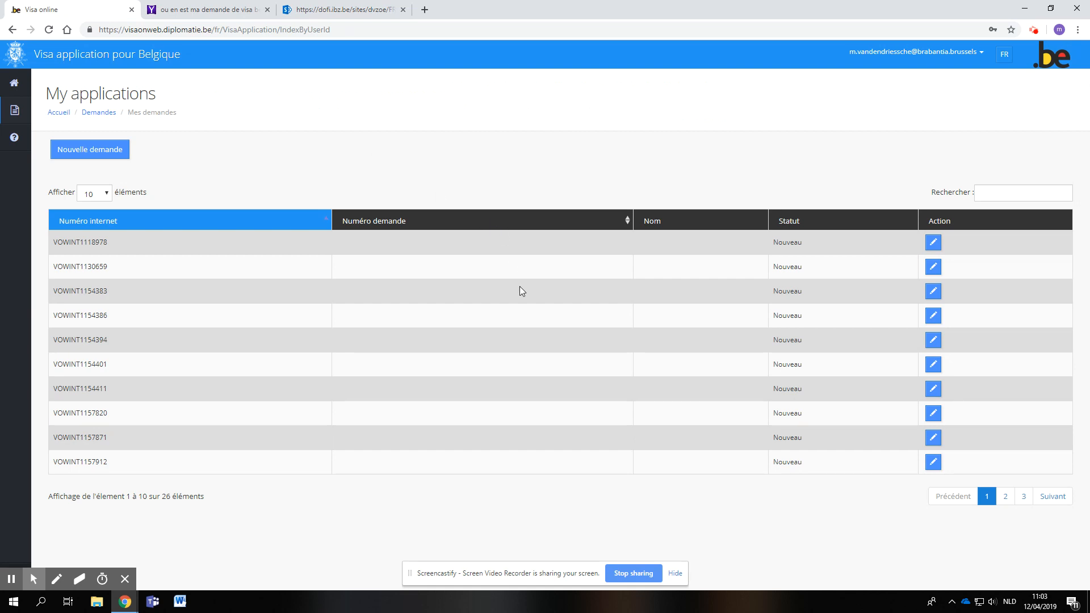